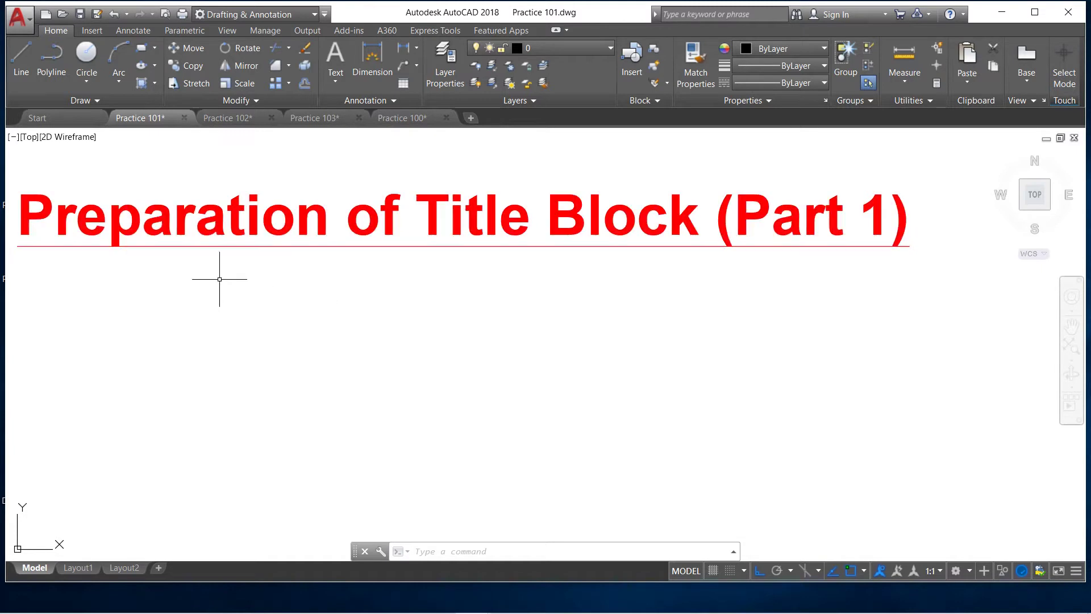
# Switch to Layout1, whose page setup lists no printer and a 210 × 297 mm landscape sheet
pyautogui.scroll(-2, 279, 275)
pyautogui.scroll(2, 202, 279)
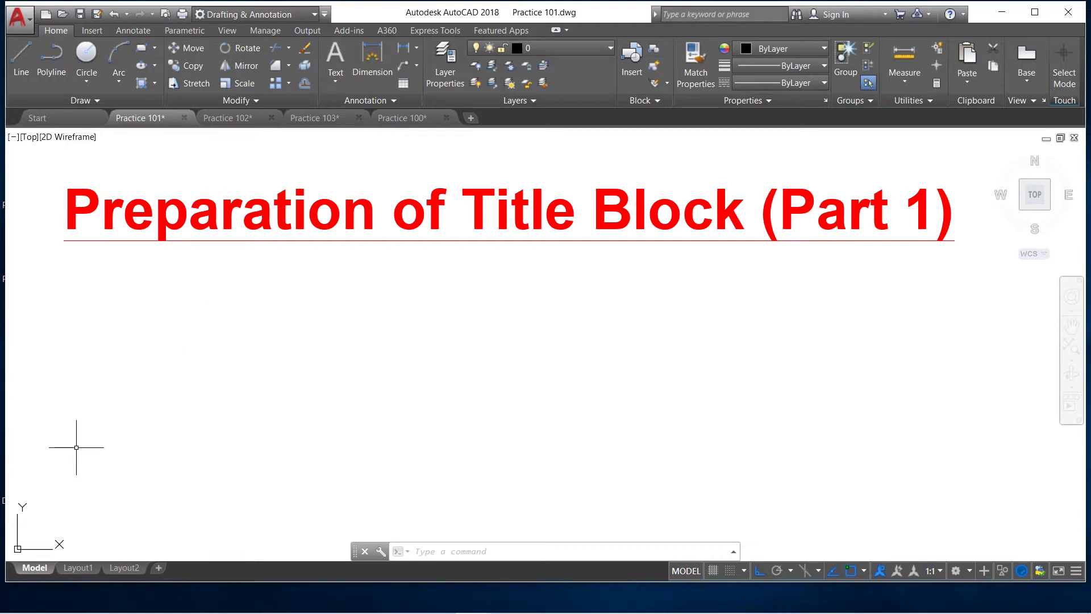
pyautogui.moveTo(124, 568)
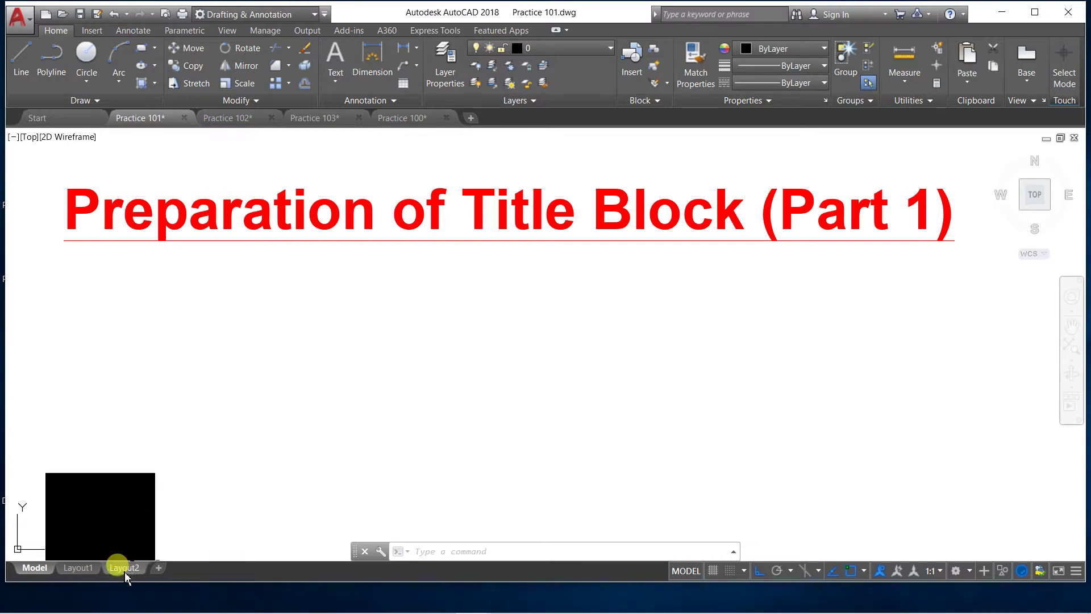
pyautogui.click(76, 568)
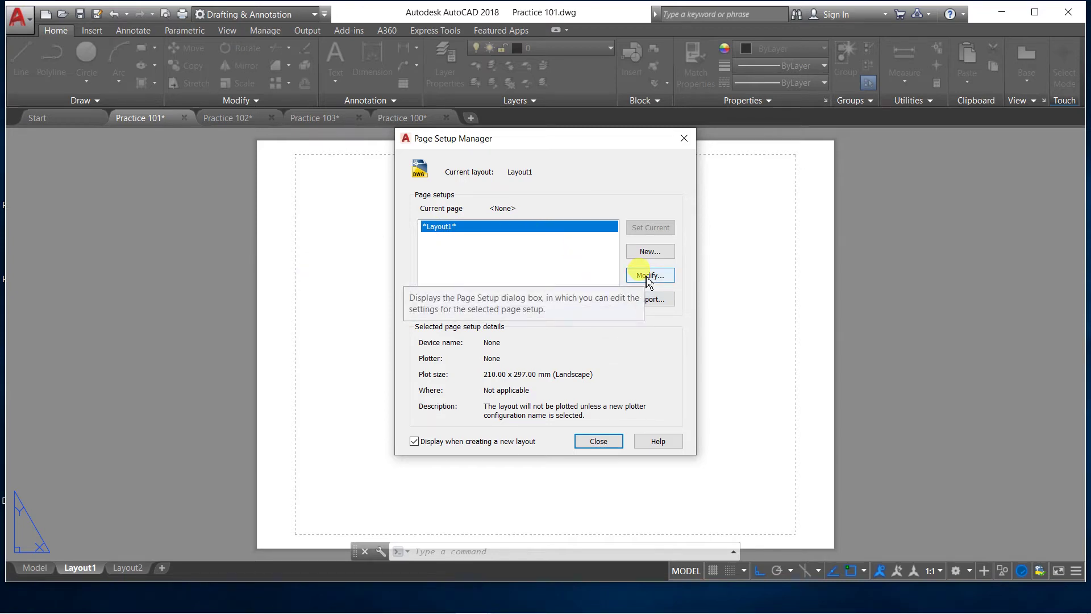
# Open the *Layout1* page settings, showing printer None, ISO A4 paper and landscape
pyautogui.click(648, 279)
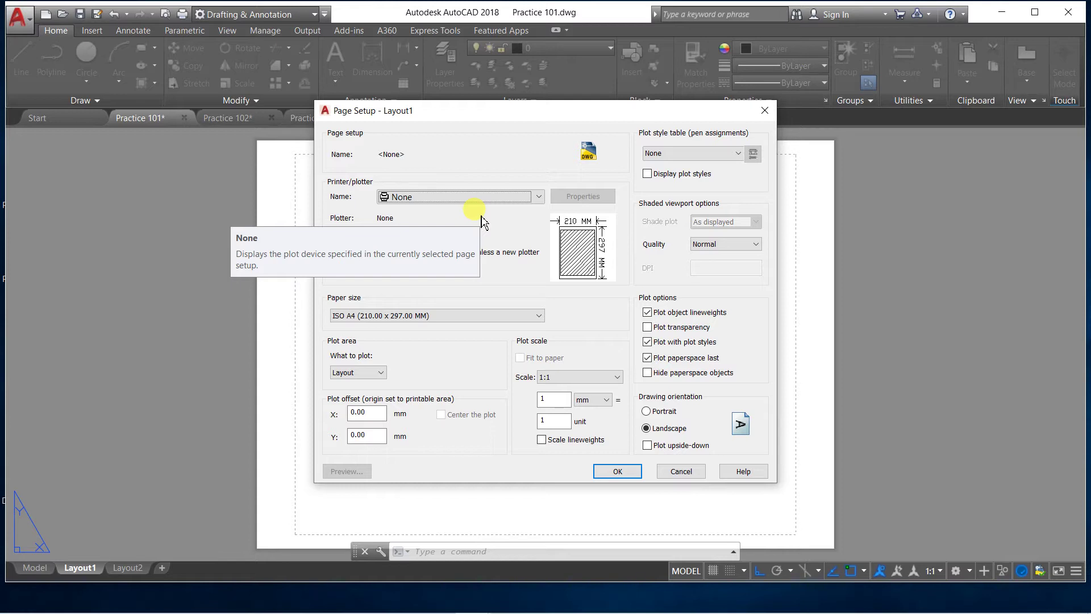
# Assign the HP LaserJet Professional P1102 printer to Layout1, keeping A4 paper size
pyautogui.click(540, 197)
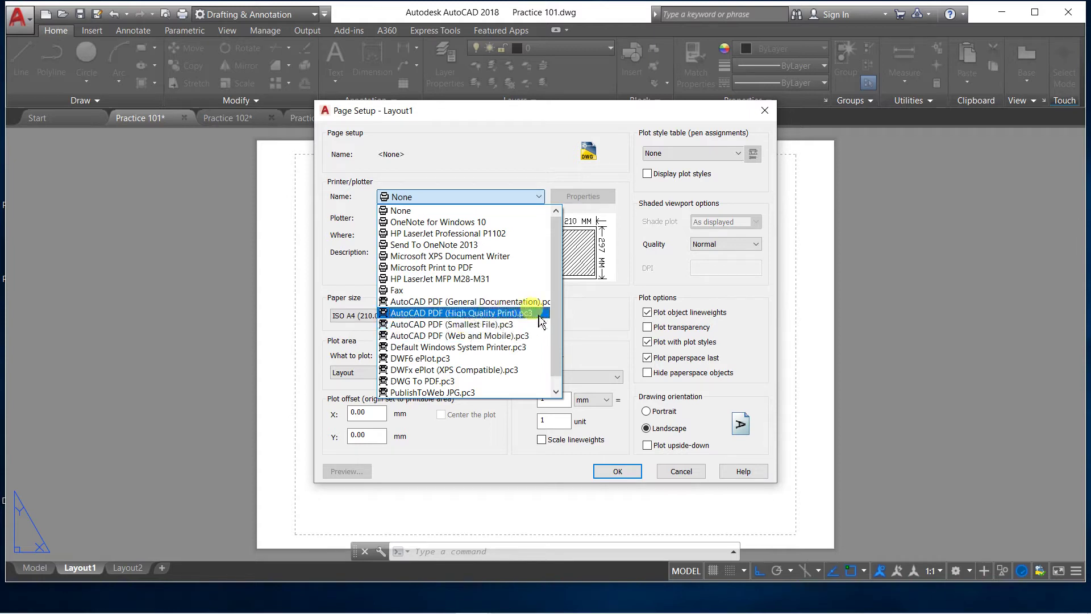
pyautogui.moveTo(553, 341)
pyautogui.mouseDown()
pyautogui.moveTo(555, 367)
pyautogui.moveTo(558, 331)
pyautogui.mouseUp()
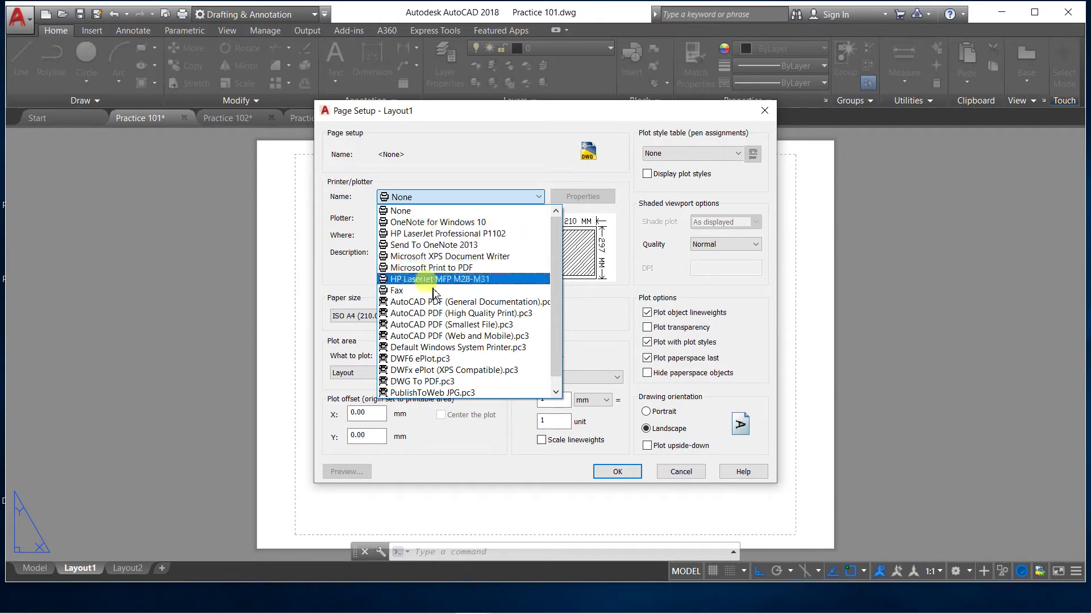
pyautogui.click(453, 235)
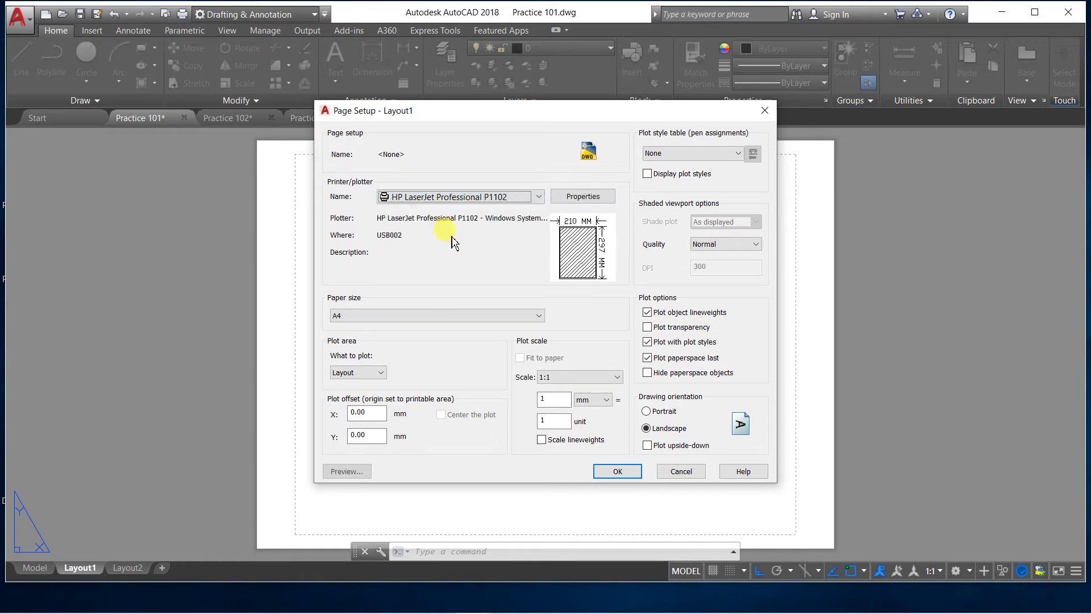
pyautogui.click(537, 317)
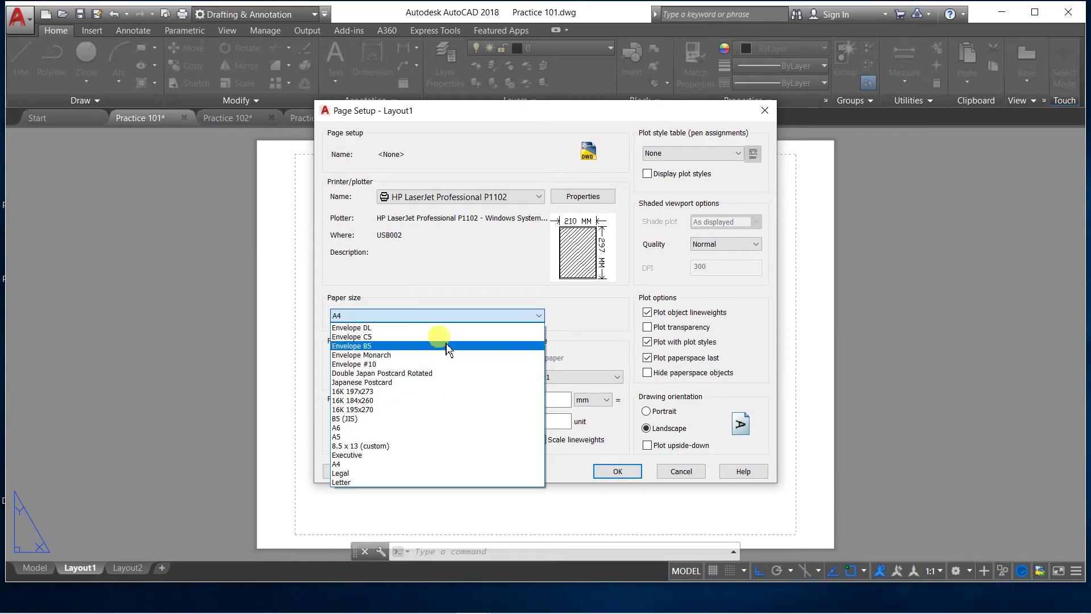
pyautogui.click(539, 202)
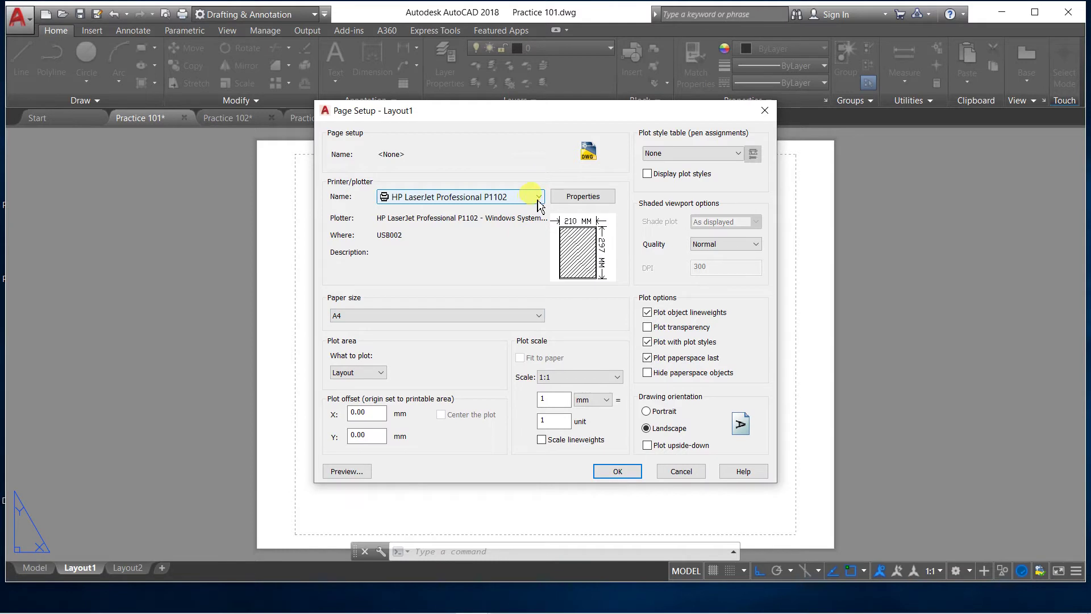
pyautogui.click(538, 199)
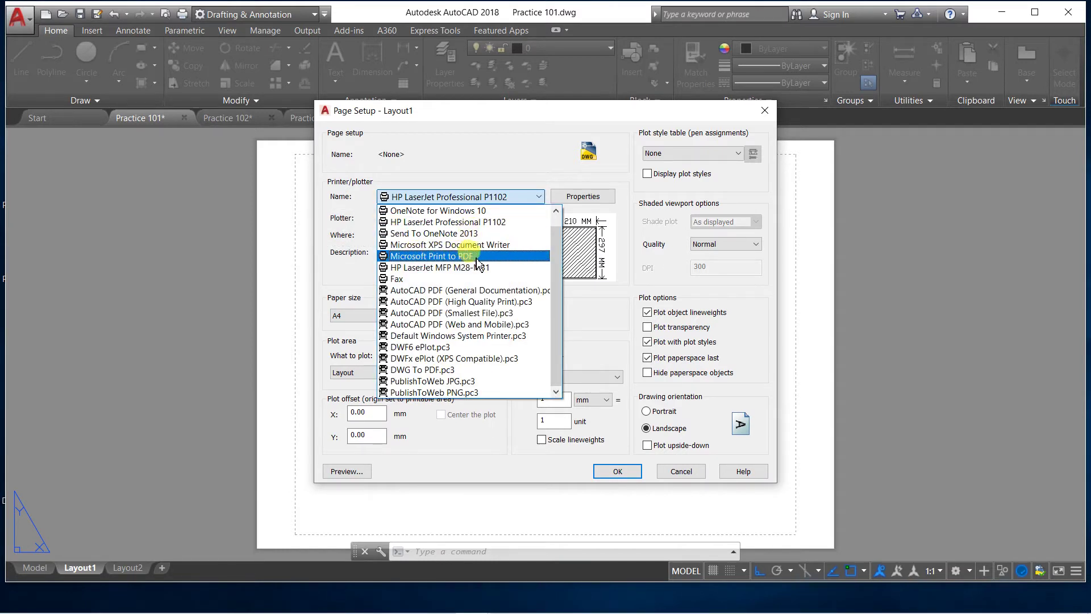
pyautogui.click(480, 262)
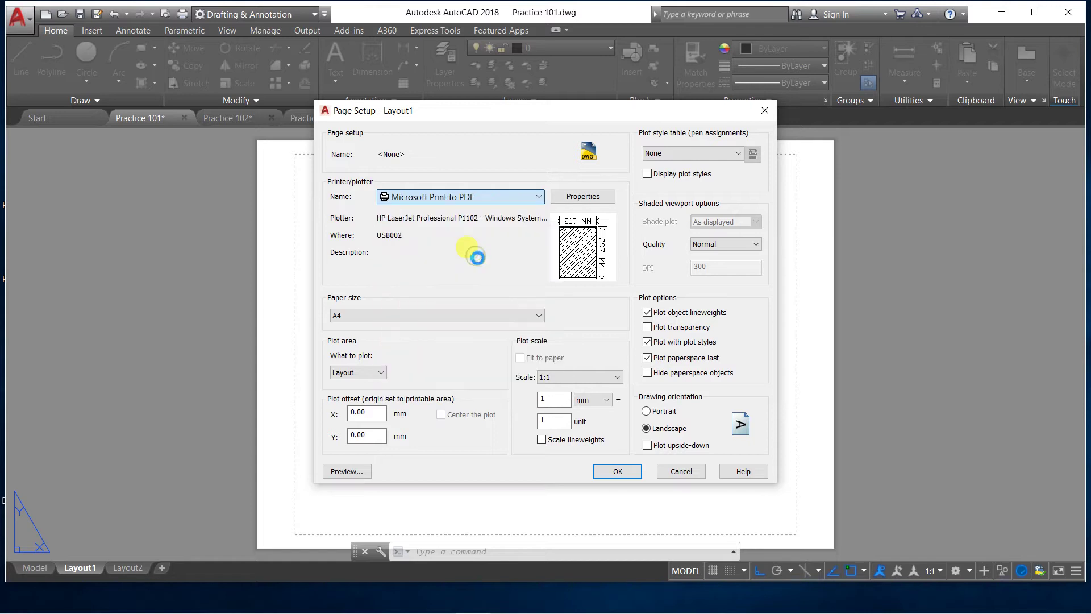
pyautogui.click(539, 200)
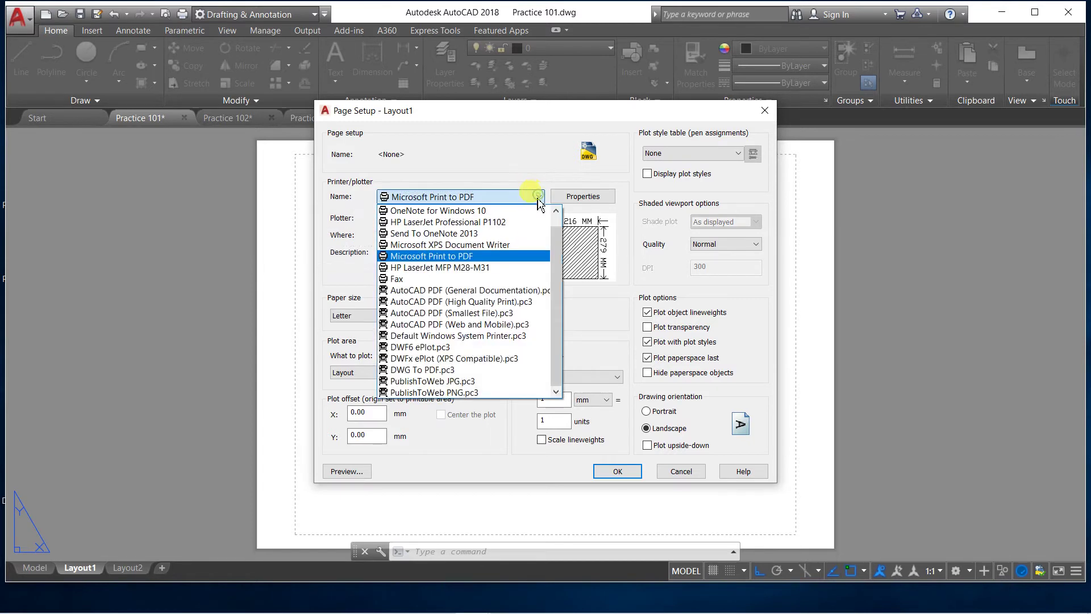
pyautogui.click(540, 188)
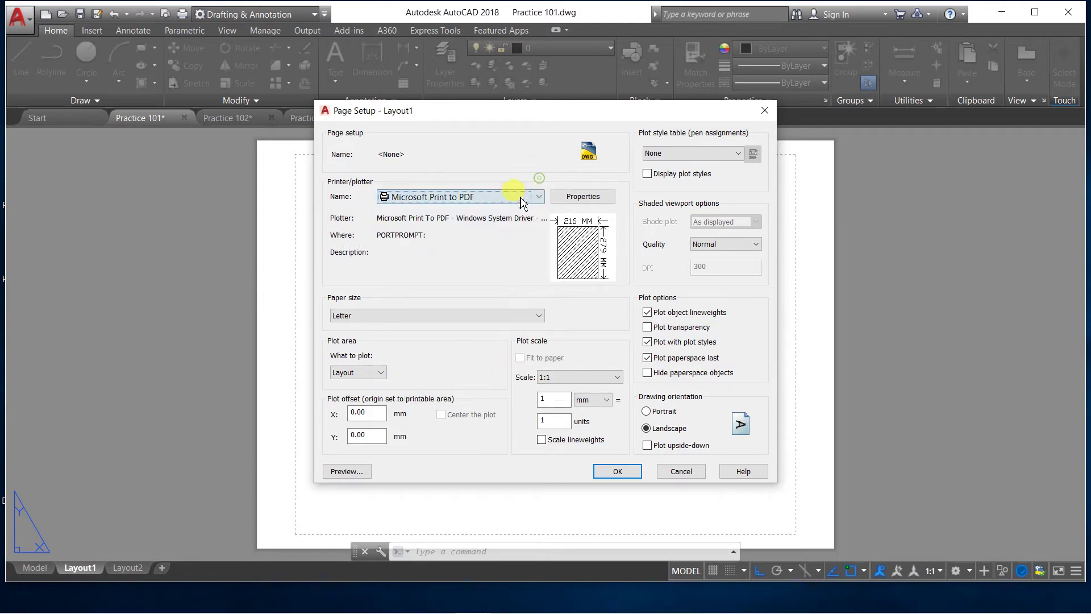
pyautogui.click(538, 320)
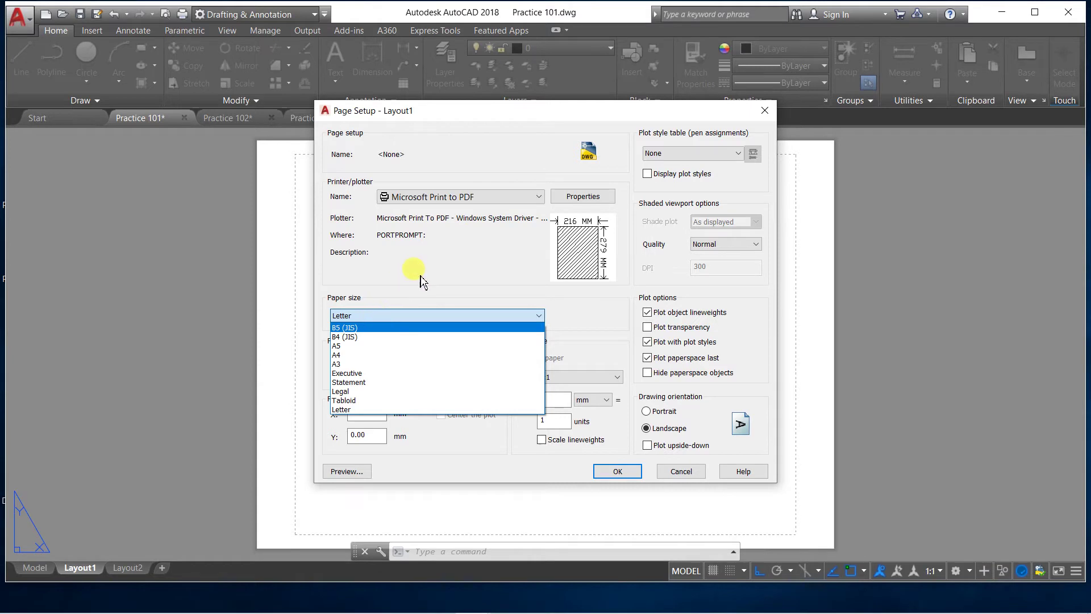
pyautogui.click(533, 218)
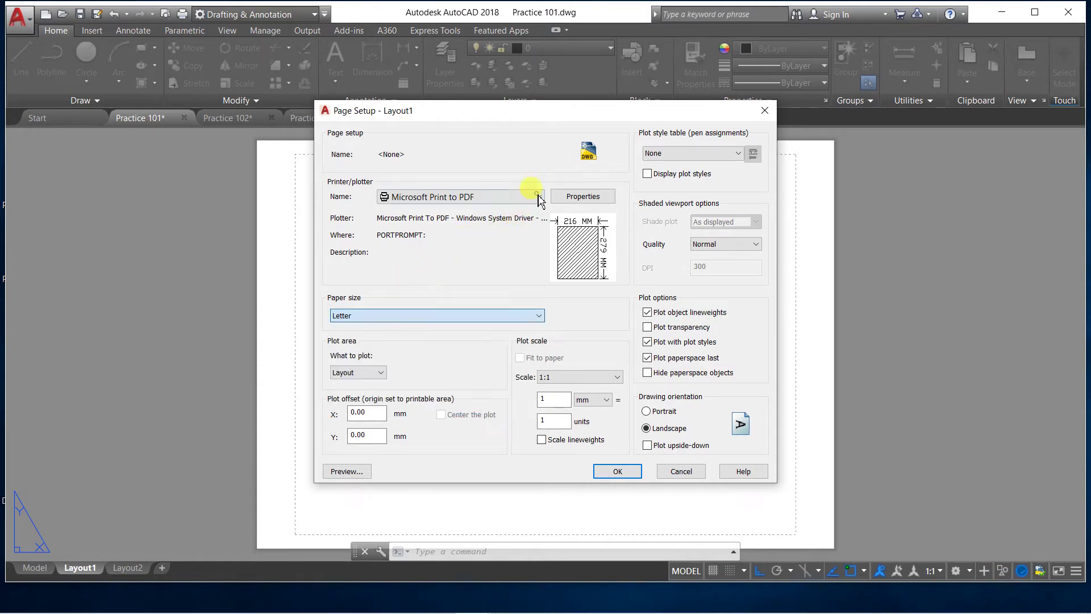
pyautogui.click(539, 198)
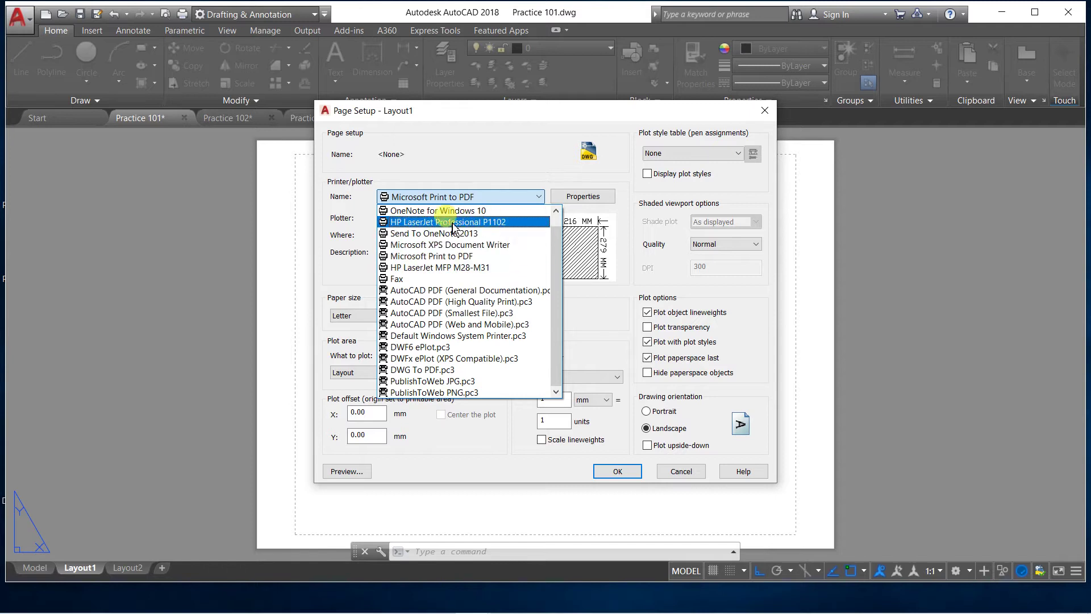
pyautogui.click(515, 223)
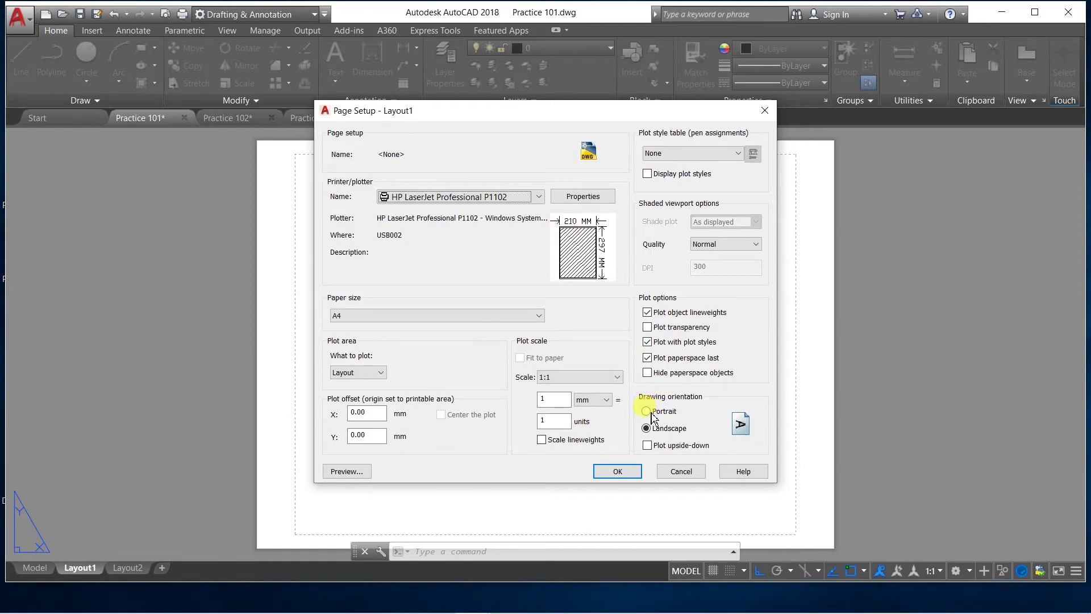
# Set Layout1's drawing orientation to portrait and apply the page setup
pyautogui.click(652, 415)
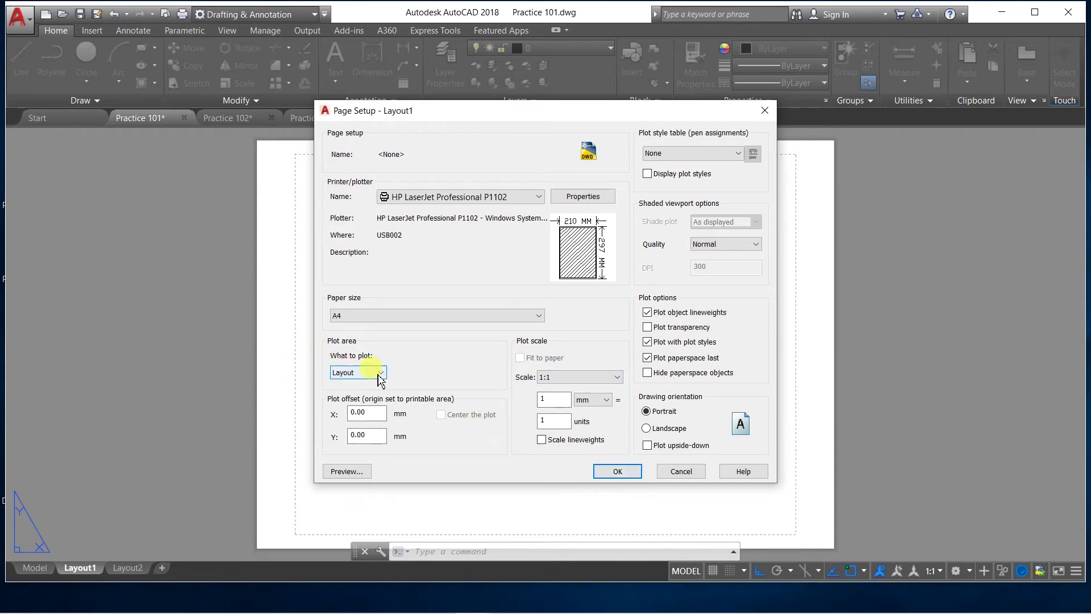
pyautogui.click(618, 472)
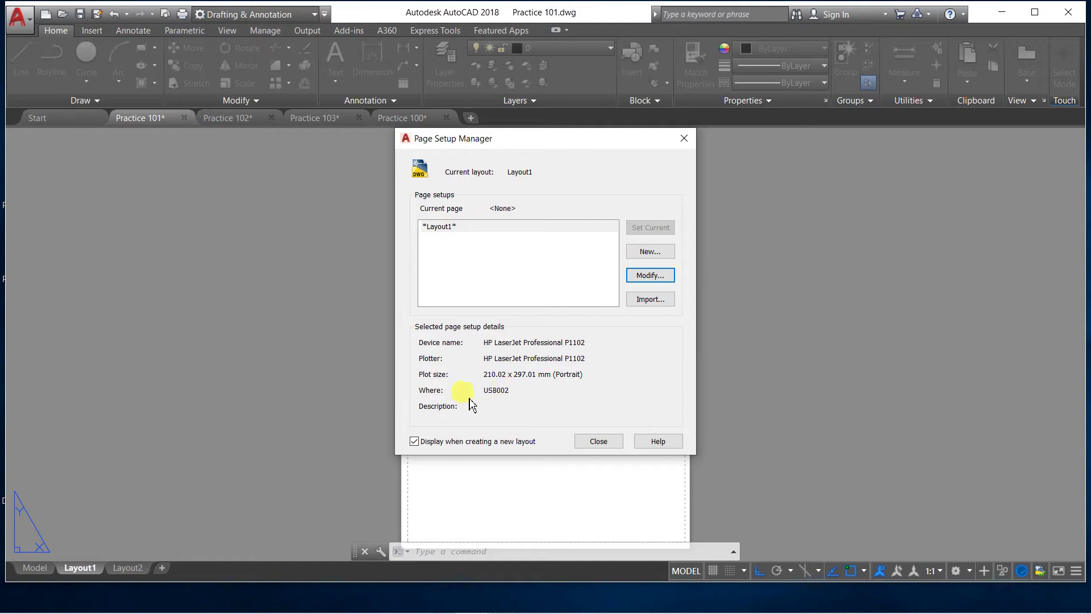
# Close the Page Setup Manager and return to the portrait Layout1 sheet
pyautogui.click(594, 442)
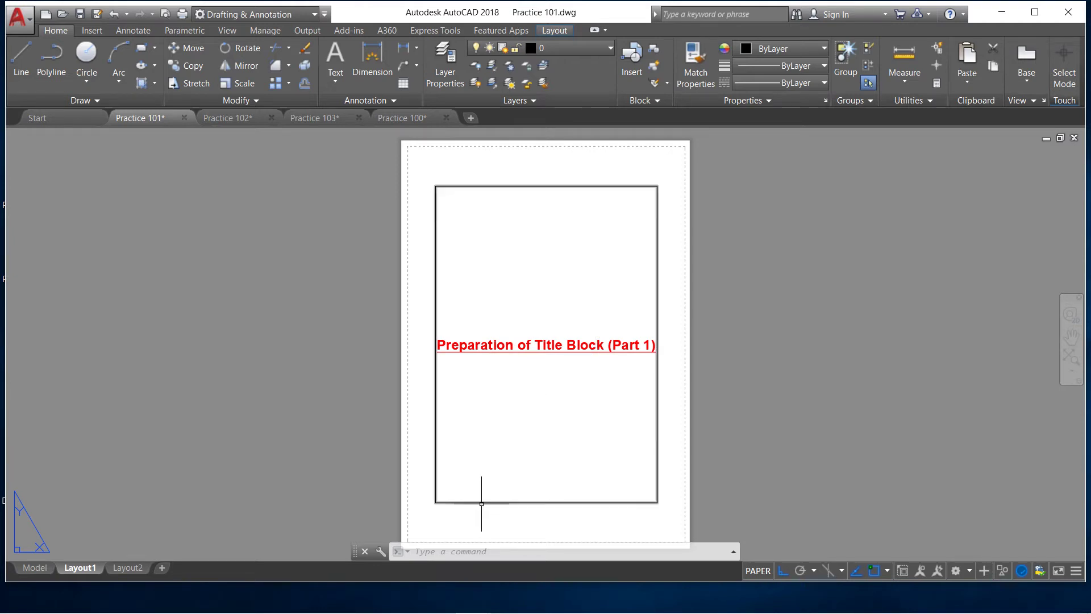
# Delete the viewport rectangle and red title, leaving a blank portrait sheet
pyautogui.click(481, 503)
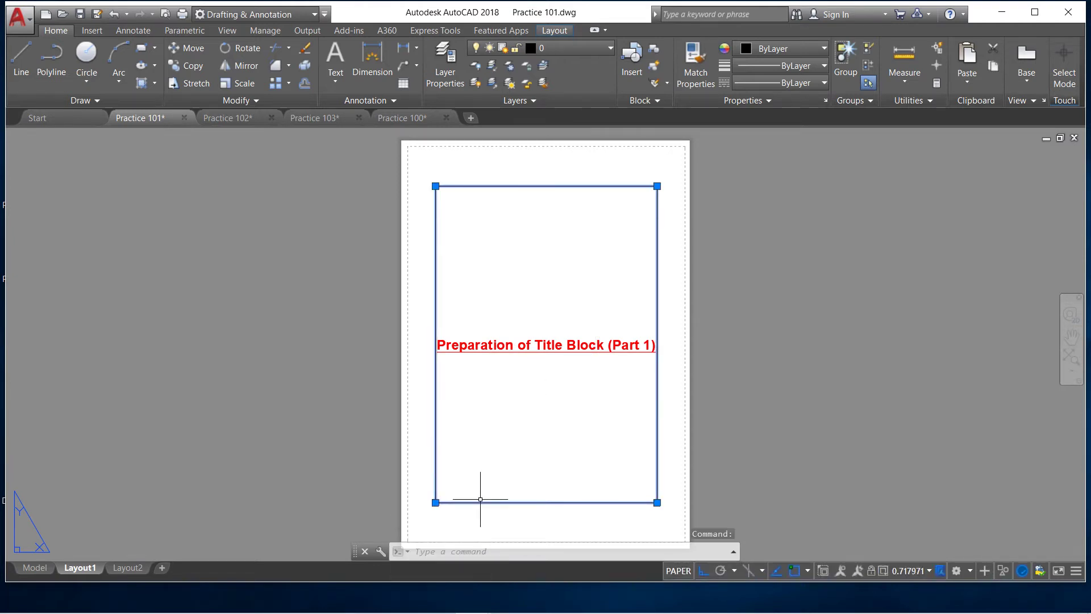
pyautogui.press('Delete')
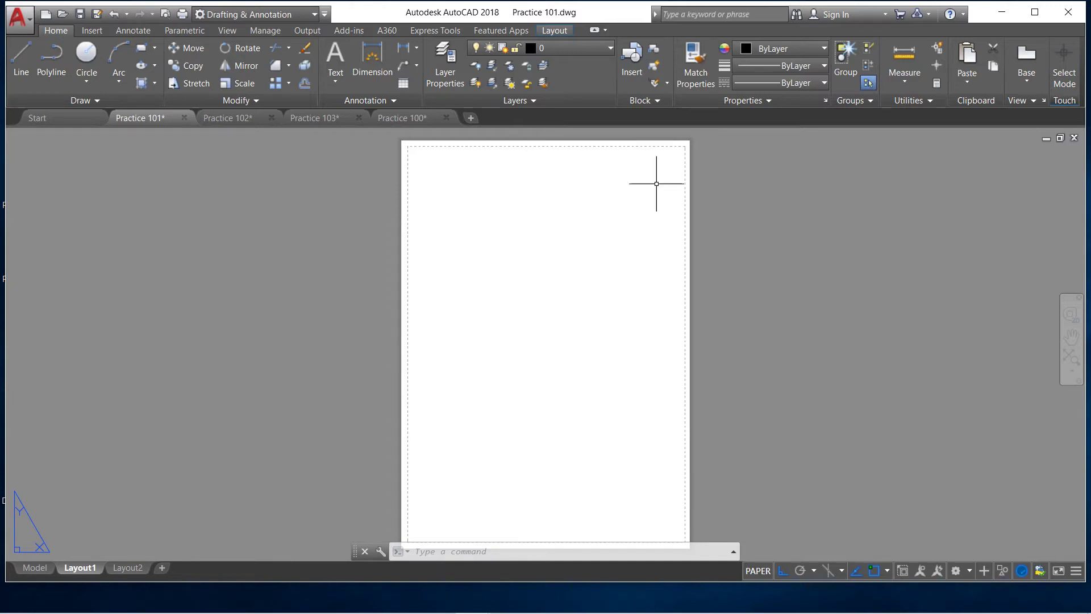
pyautogui.click(541, 329)
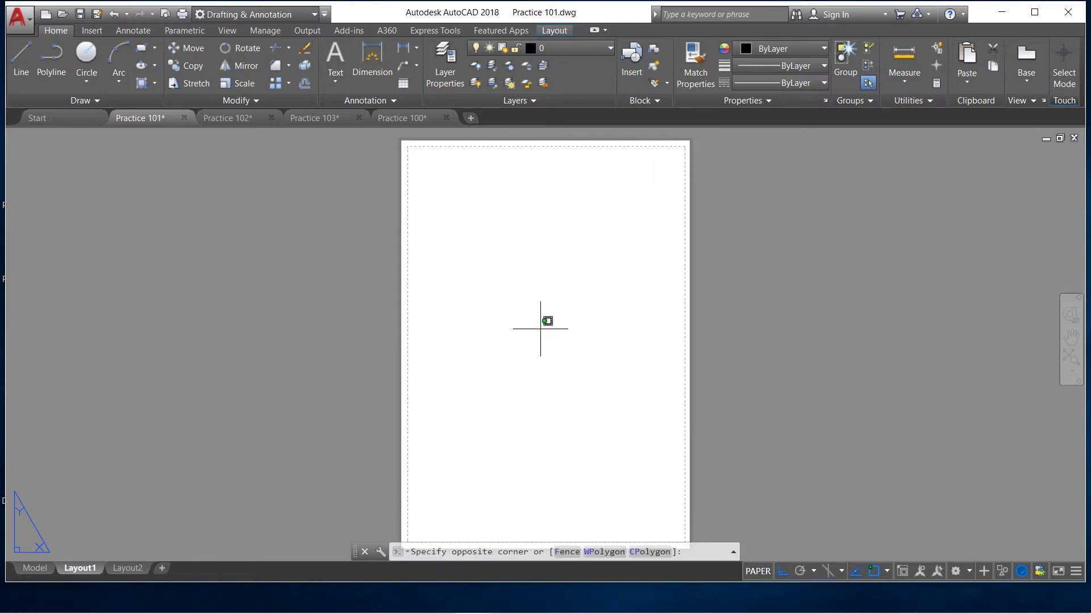
pyautogui.click(541, 329)
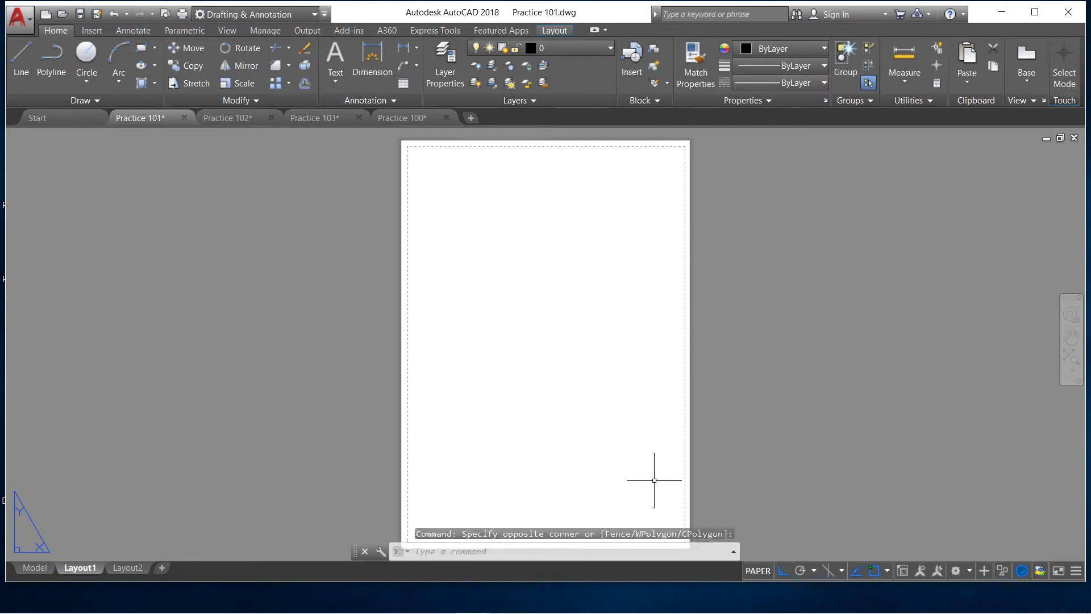
pyautogui.click(758, 570)
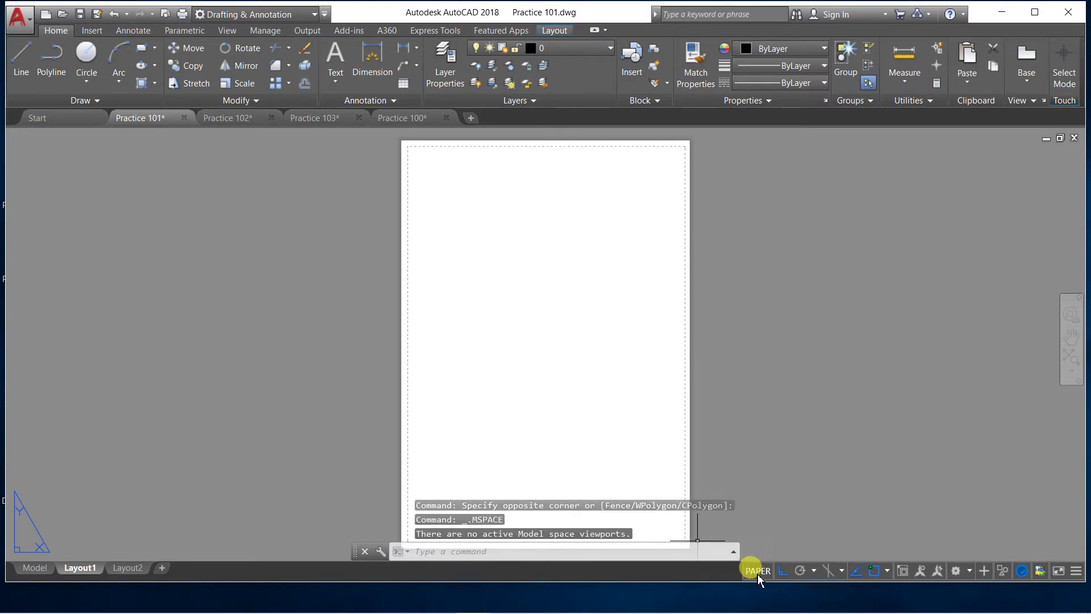
pyautogui.click(758, 570)
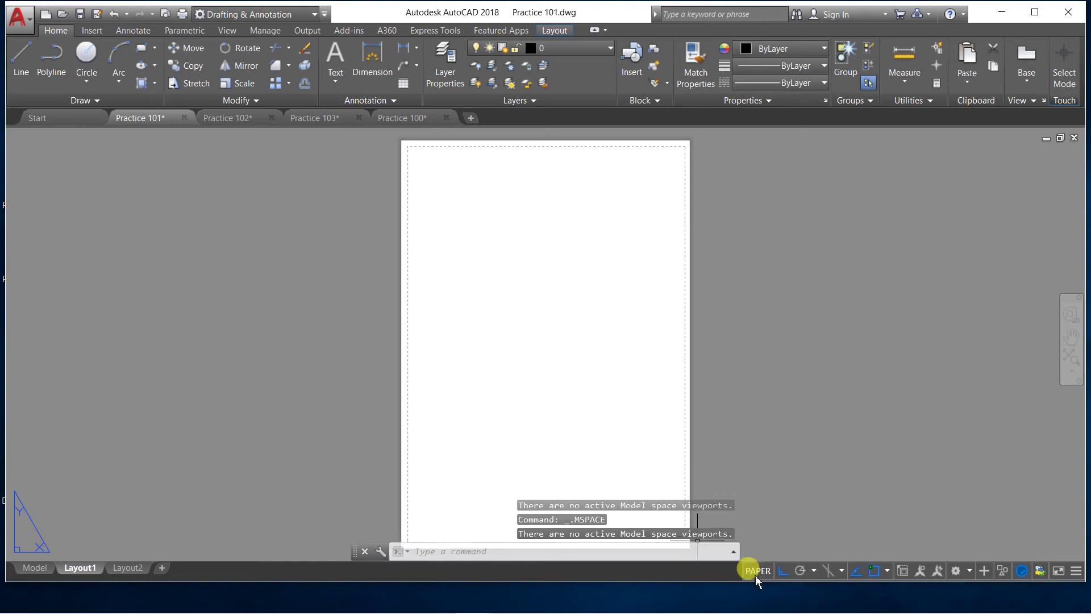
pyautogui.click(548, 379)
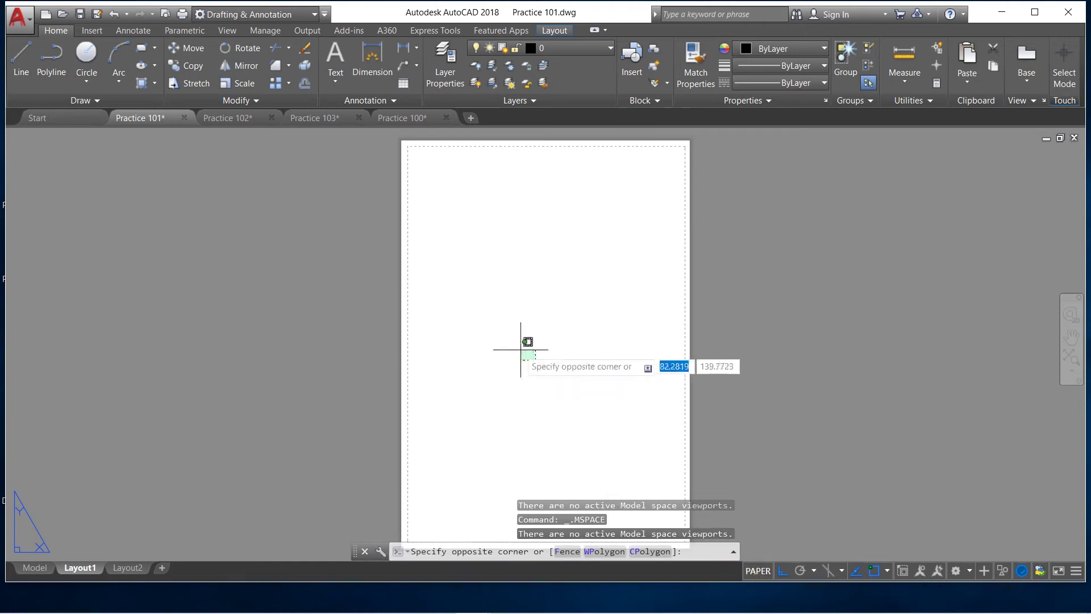
pyautogui.click(458, 348)
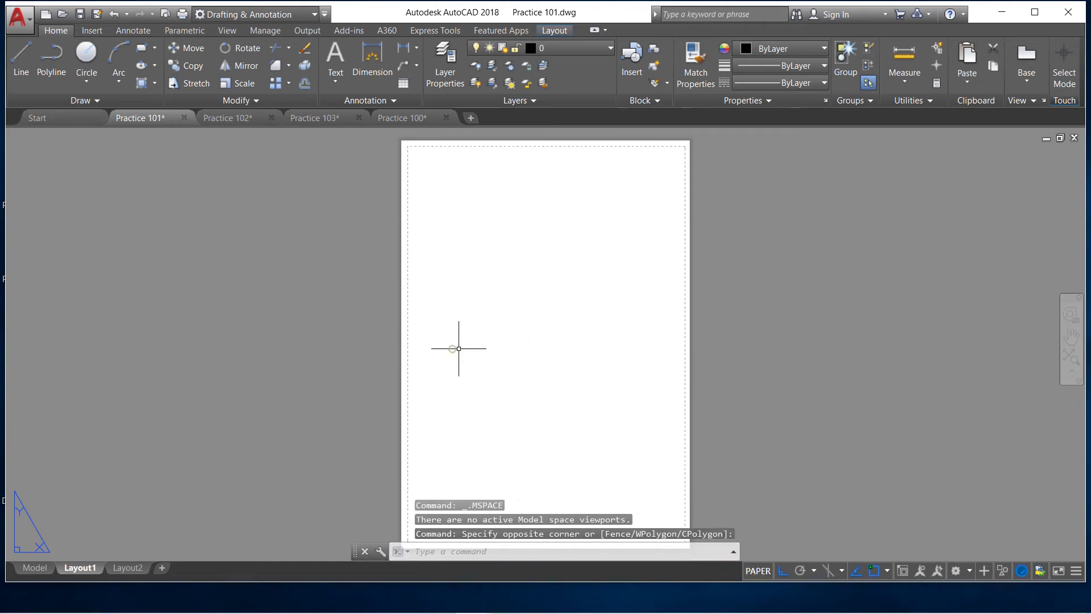
# Draw a horizontal line across the top of the sheet
pyautogui.click(21, 54)
pyautogui.click(419, 159)
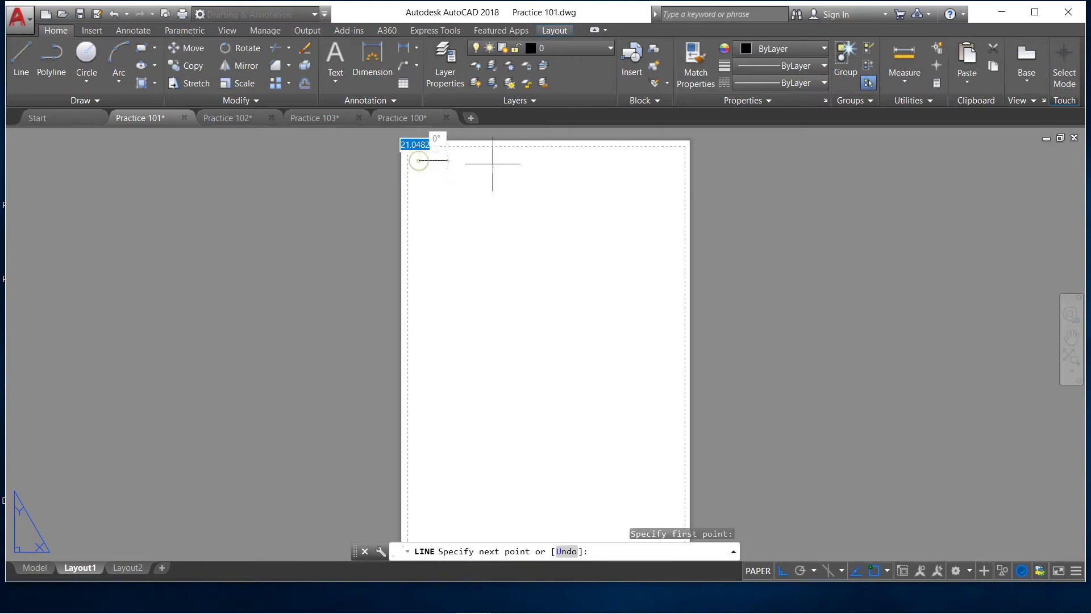
pyautogui.click(667, 160)
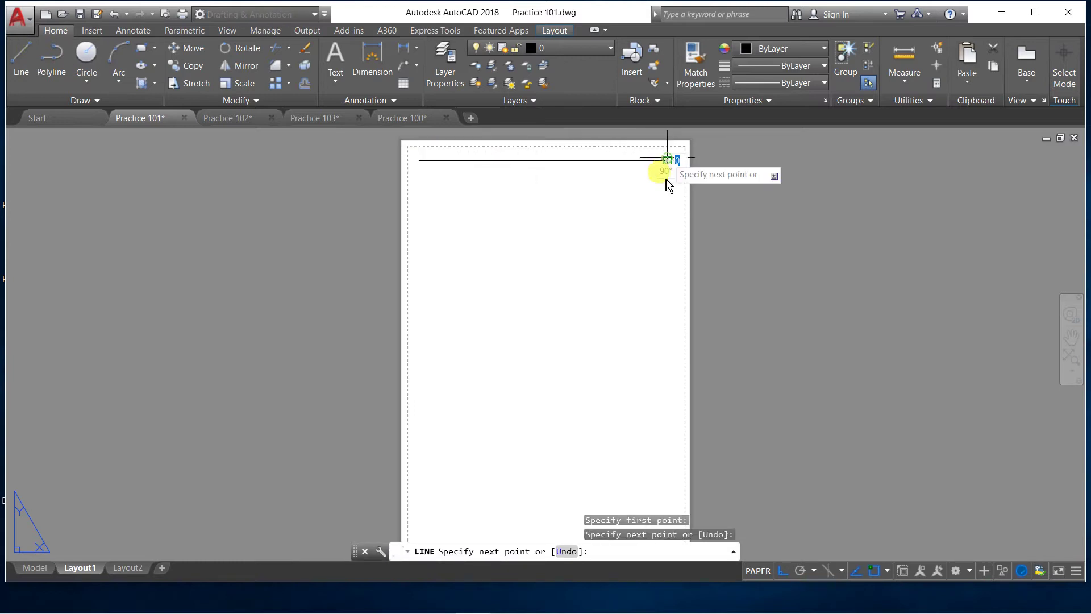
pyautogui.rightClick(666, 180)
pyautogui.click(694, 186)
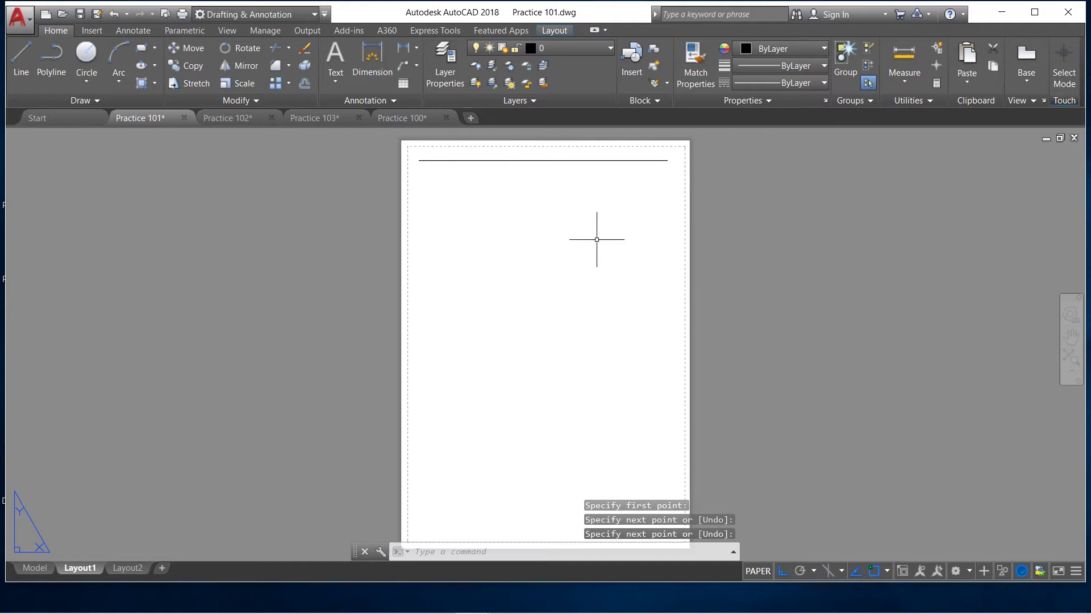
pyautogui.scroll(2, 449, 165)
pyautogui.scroll(-1, 378, 178)
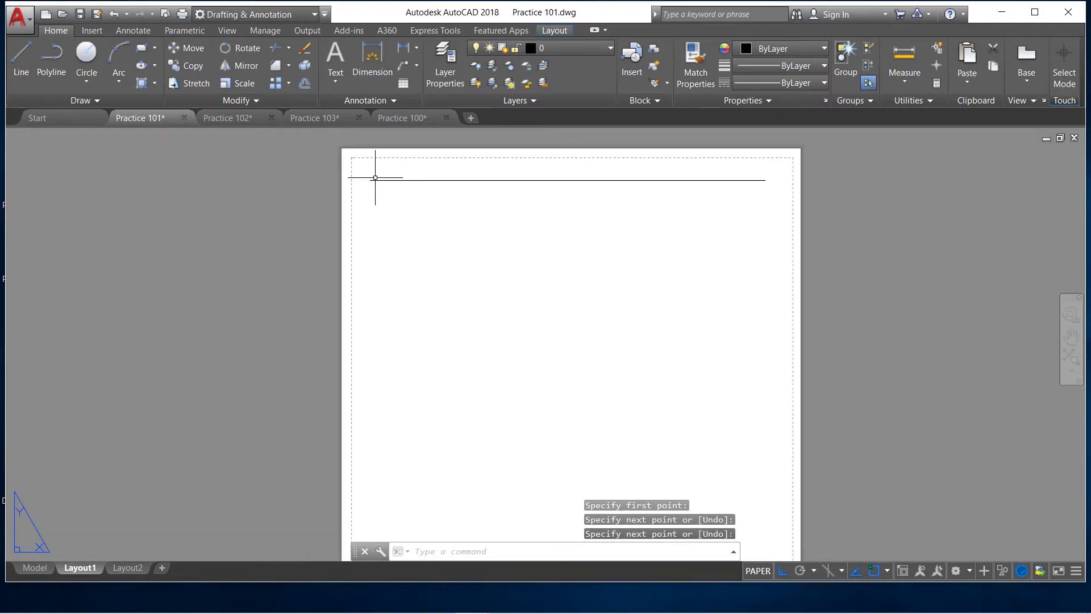
pyautogui.scroll(1, 454, 192)
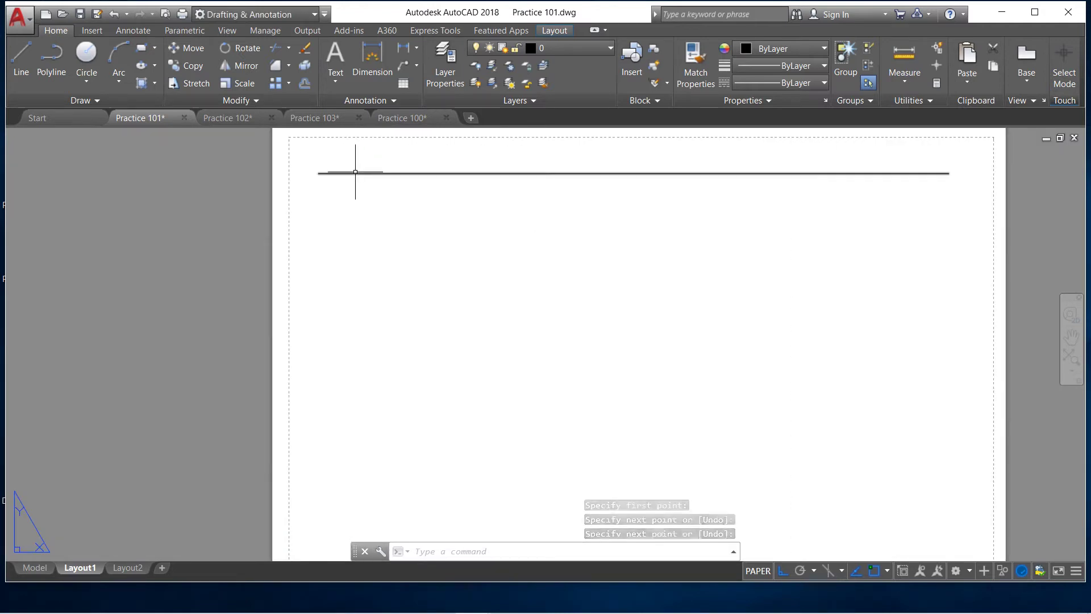
pyautogui.click(362, 170)
pyautogui.click(356, 179)
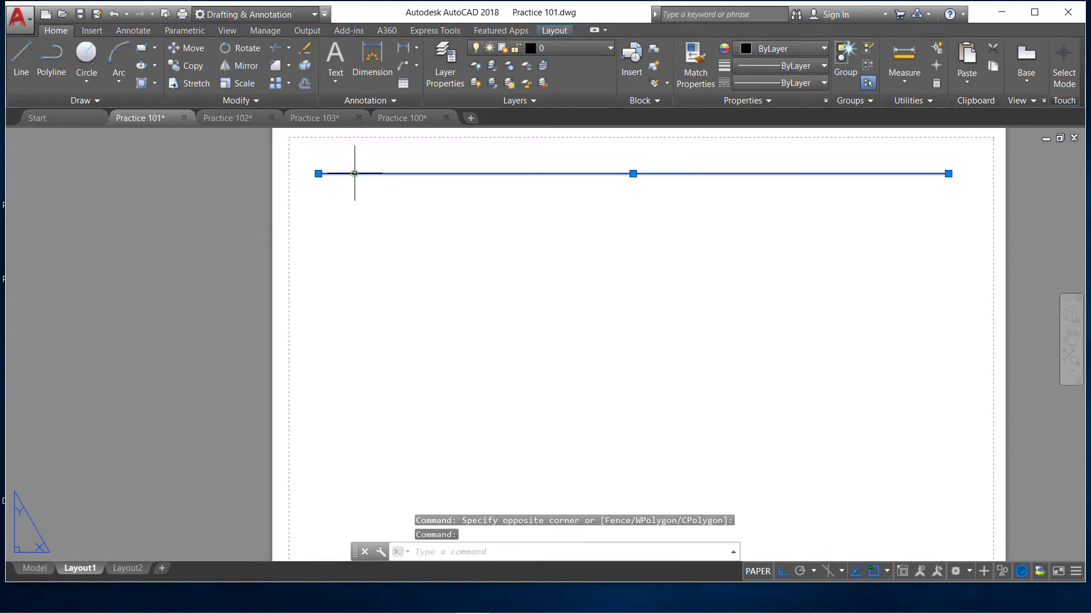
pyautogui.press('Escape')
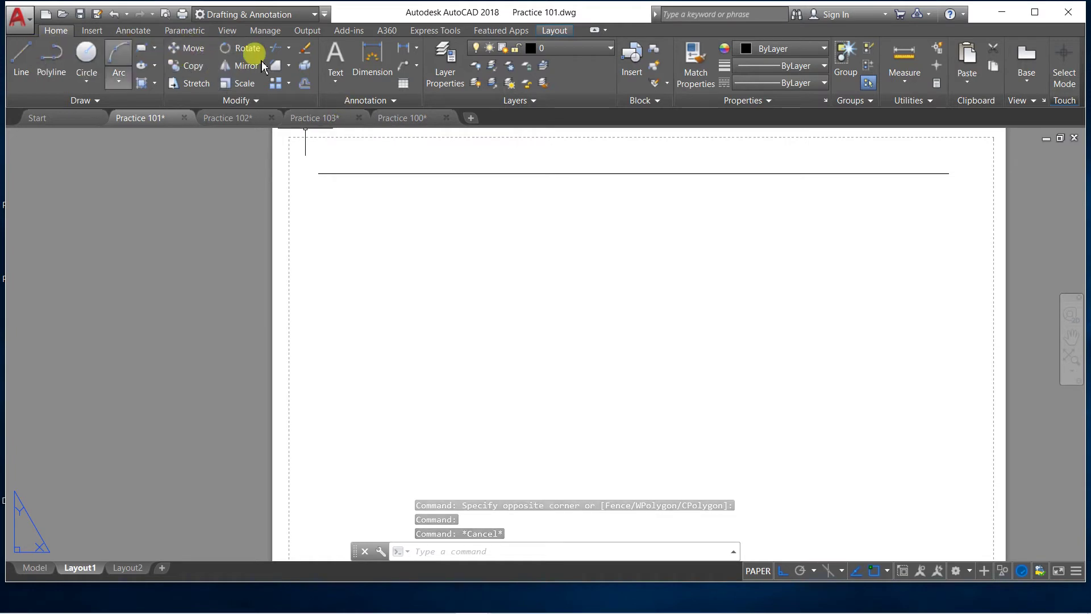
# Move the top line, with Ortho off, onto the top dashed margin
pyautogui.click(187, 48)
pyautogui.click(318, 173)
pyautogui.press('Return')
pyautogui.click(415, 233)
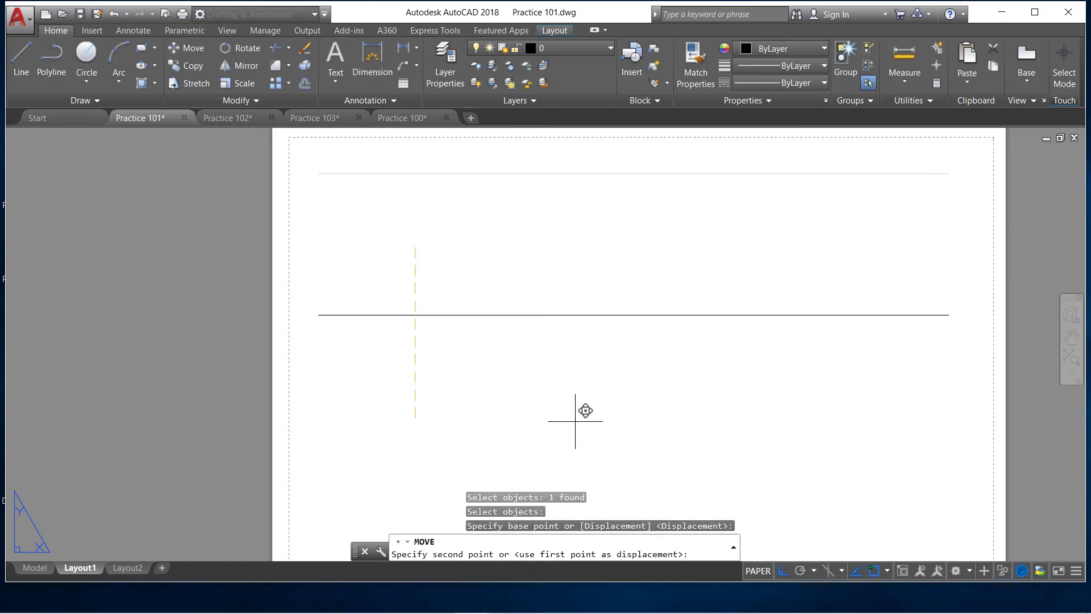
pyautogui.click(783, 570)
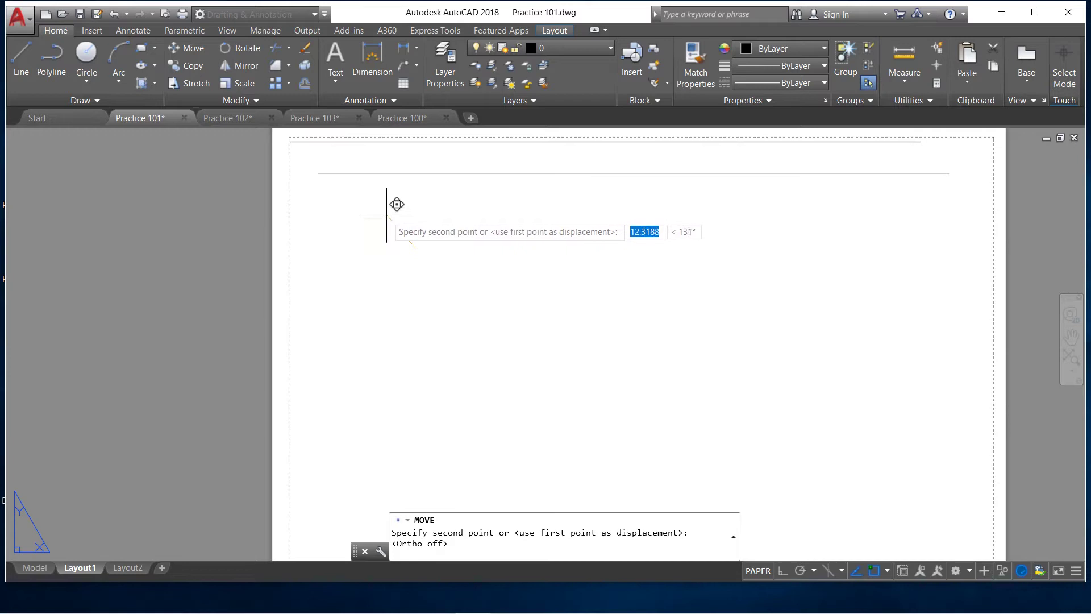
pyautogui.click(387, 211)
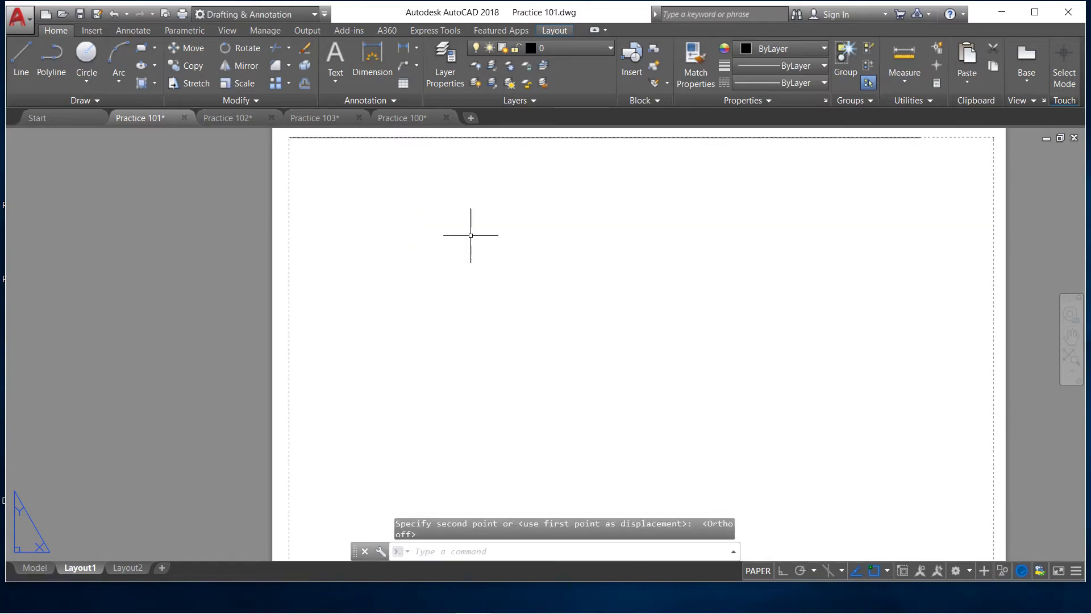
pyautogui.scroll(-2, 326, 219)
pyautogui.scroll(-3, 382, 169)
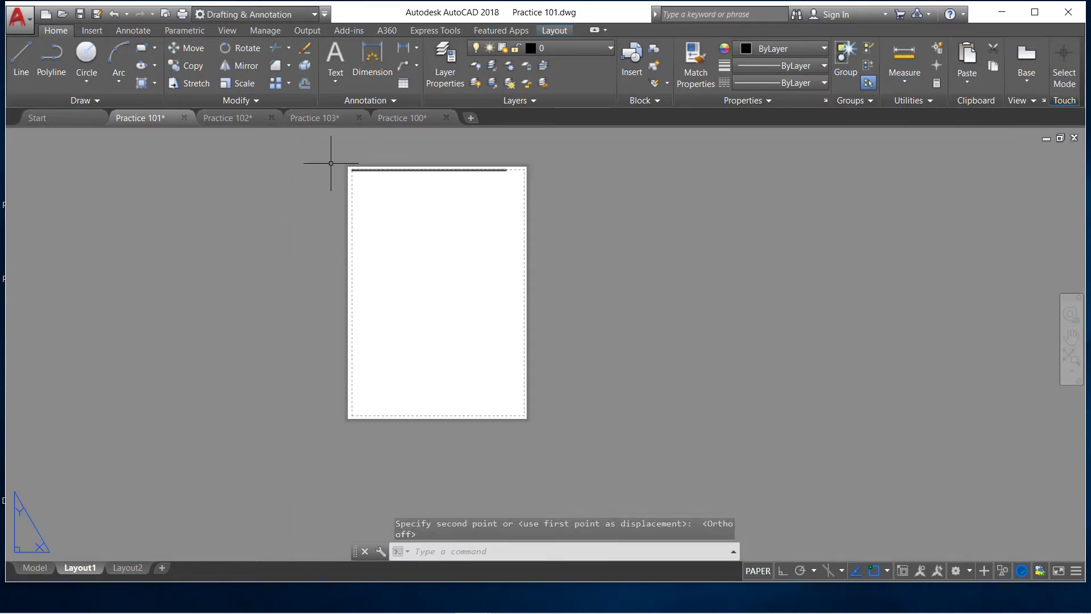
# Draw the left, bottom and right border lines from the top-left to top-right corner
pyautogui.click(20, 51)
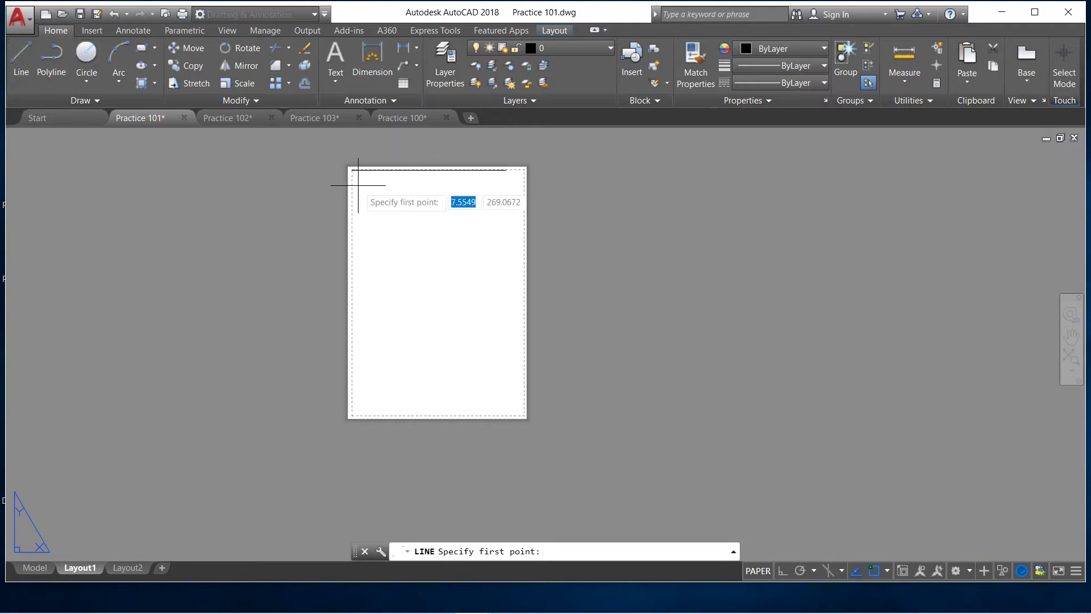
pyautogui.click(352, 169)
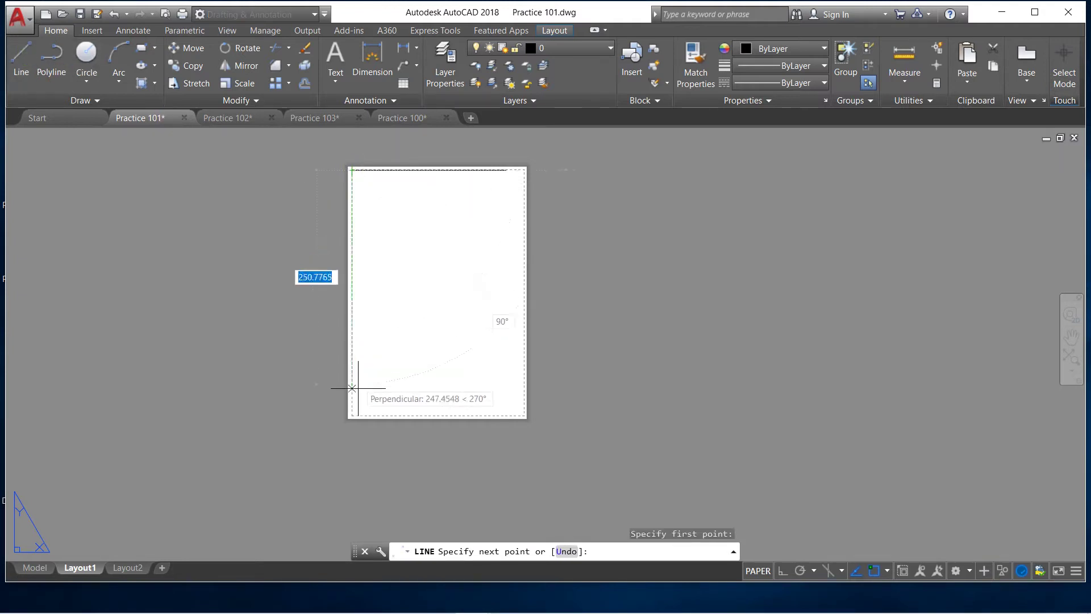
pyautogui.click(355, 414)
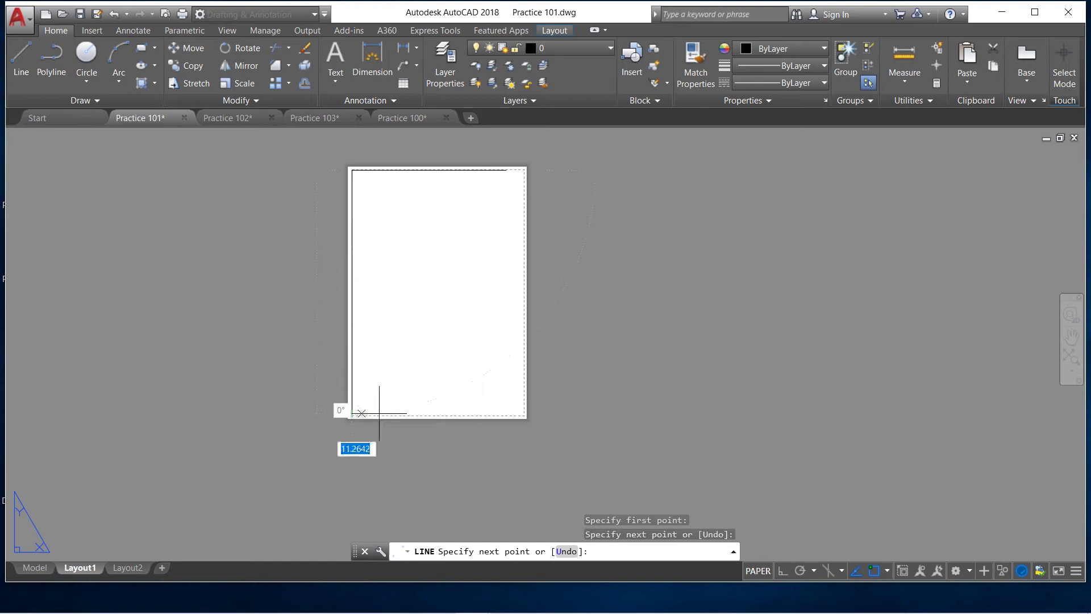
pyautogui.click(521, 414)
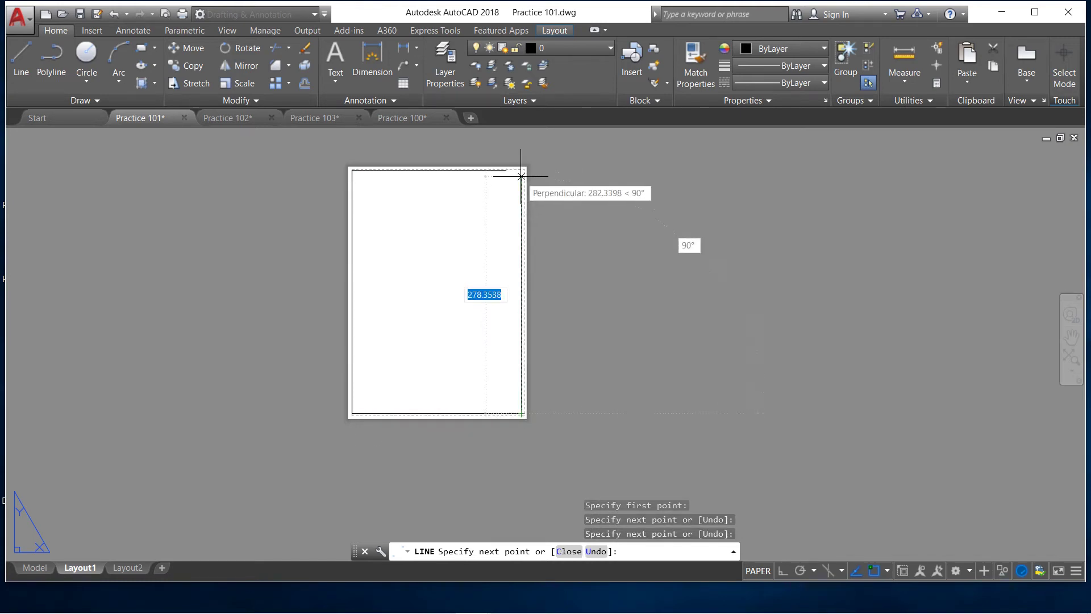
pyautogui.click(783, 570)
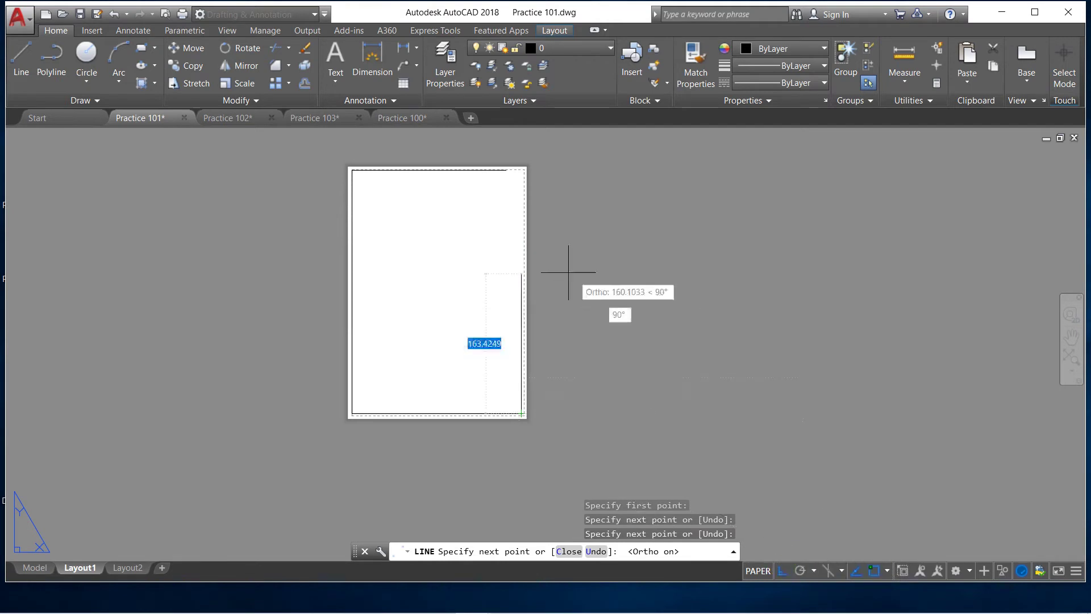
pyautogui.scroll(3, 521, 223)
pyautogui.scroll(-2, 532, 227)
pyautogui.scroll(3, 537, 222)
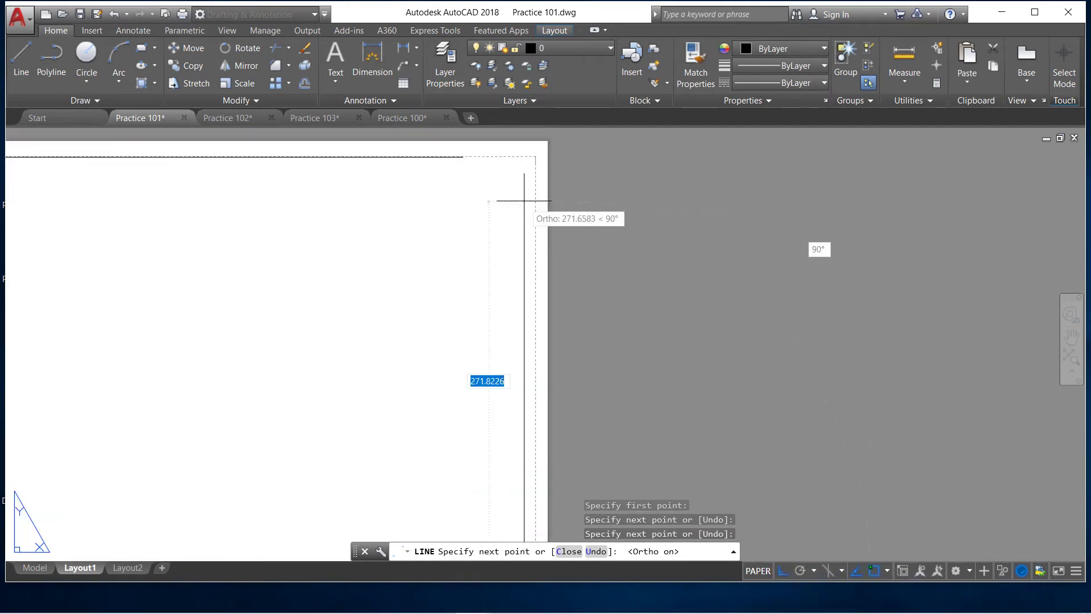
pyautogui.click(525, 159)
pyautogui.rightClick(530, 164)
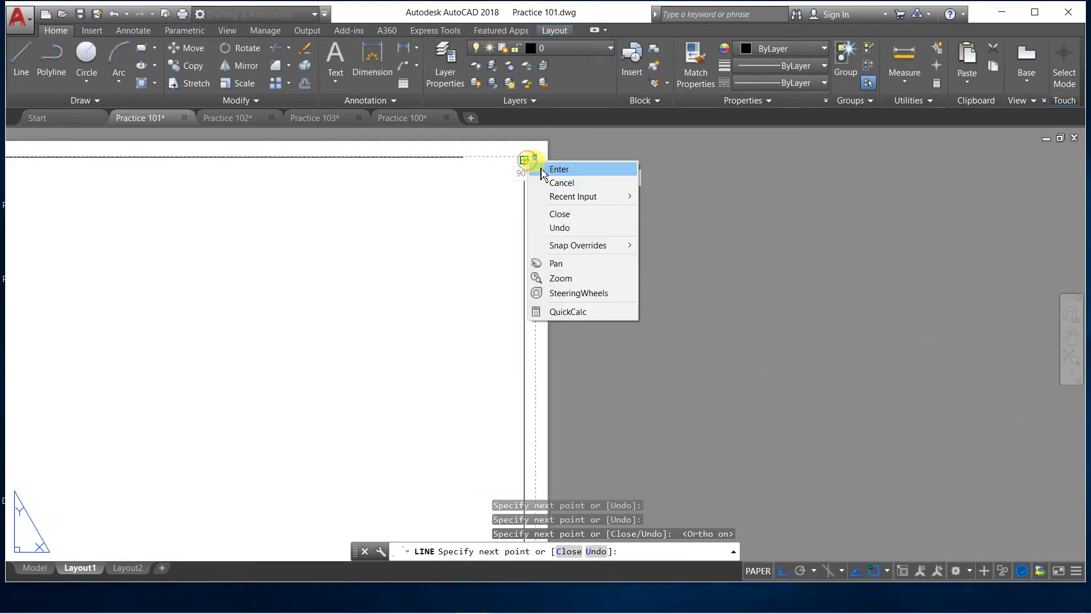
pyautogui.click(541, 169)
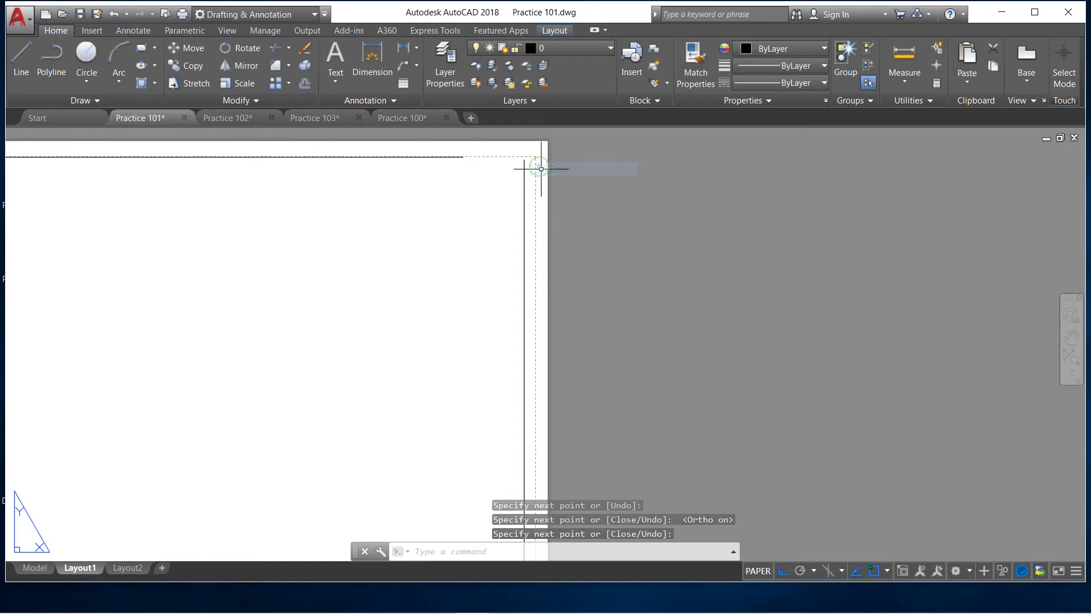
# Move the right border line onto the right dashed margin
pyautogui.click(196, 50)
pyautogui.click(524, 216)
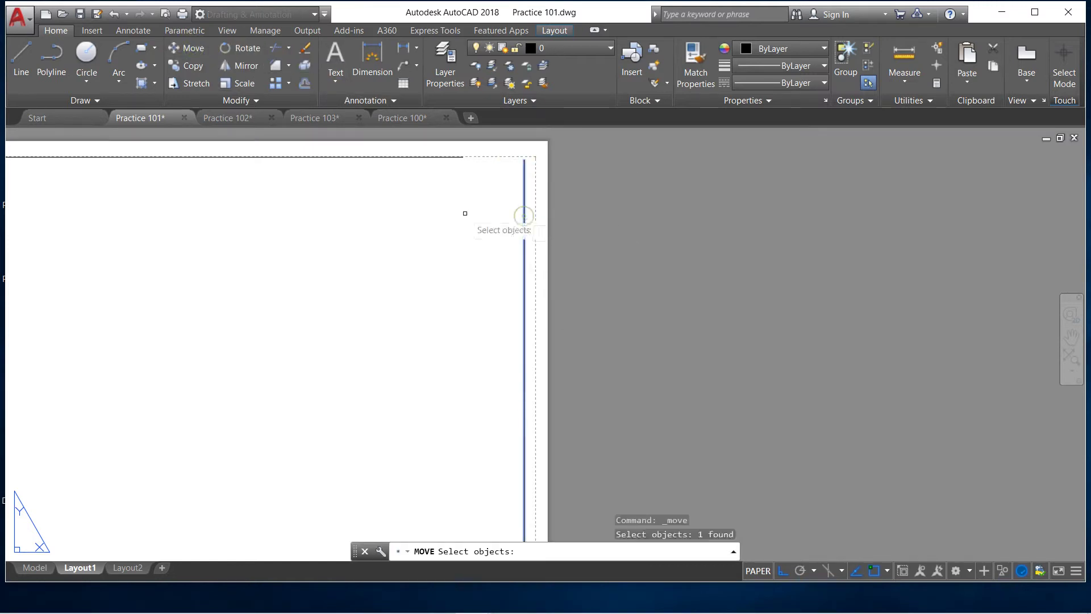
pyautogui.press('Return')
pyautogui.click(465, 213)
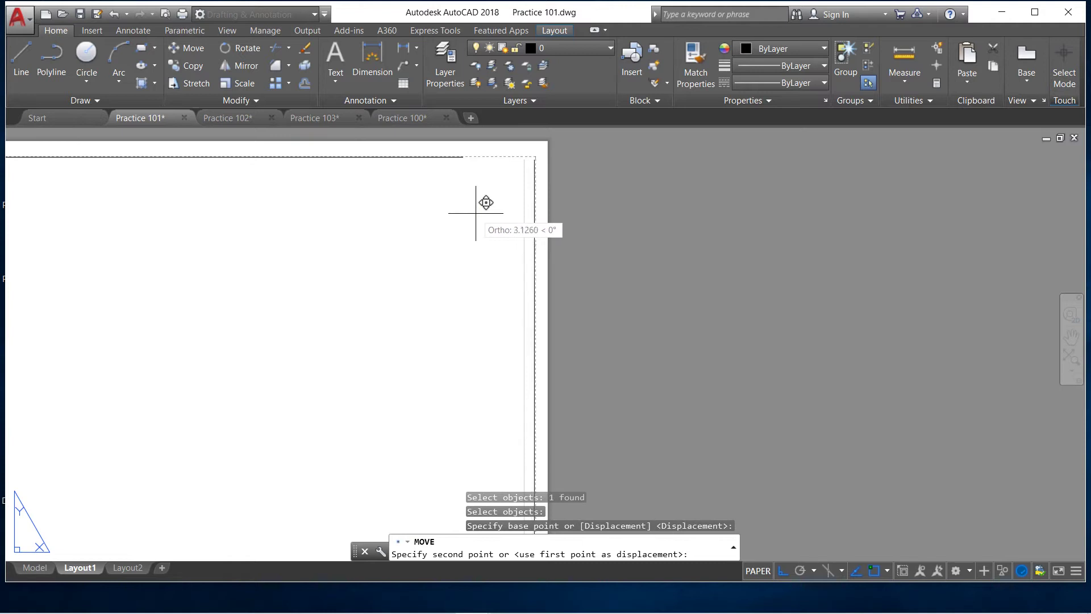
pyautogui.click(476, 213)
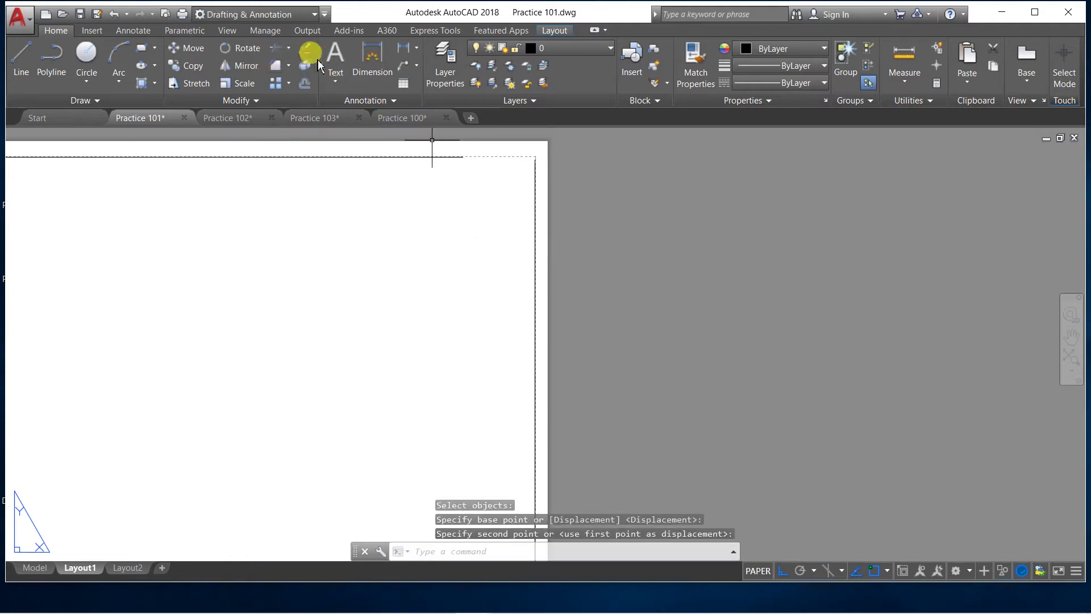
# Chamfer the top and right border lines into a closed corner
pyautogui.click(275, 65)
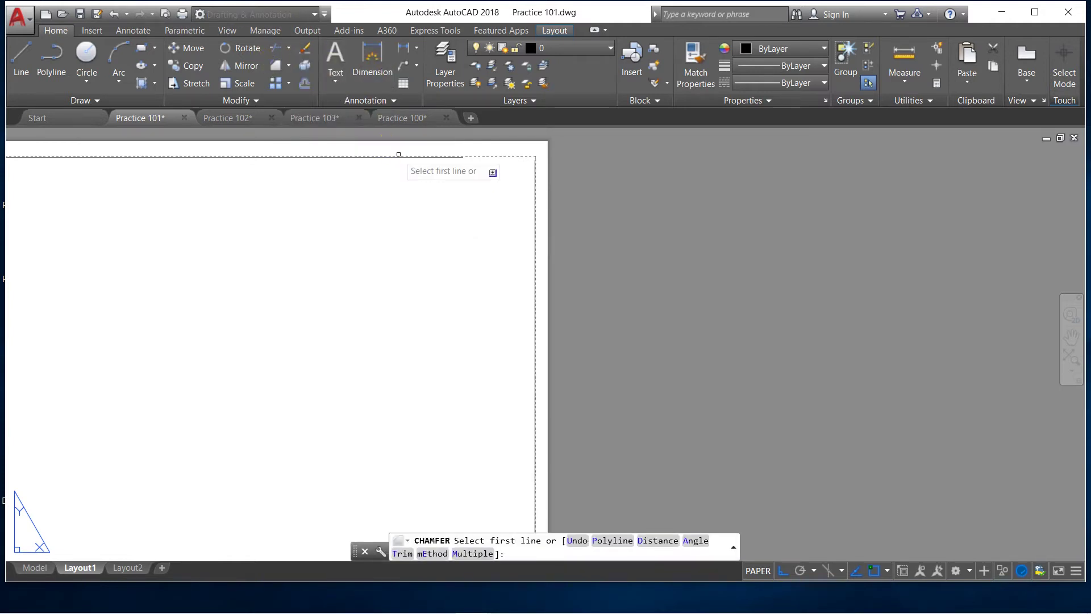
pyautogui.click(398, 155)
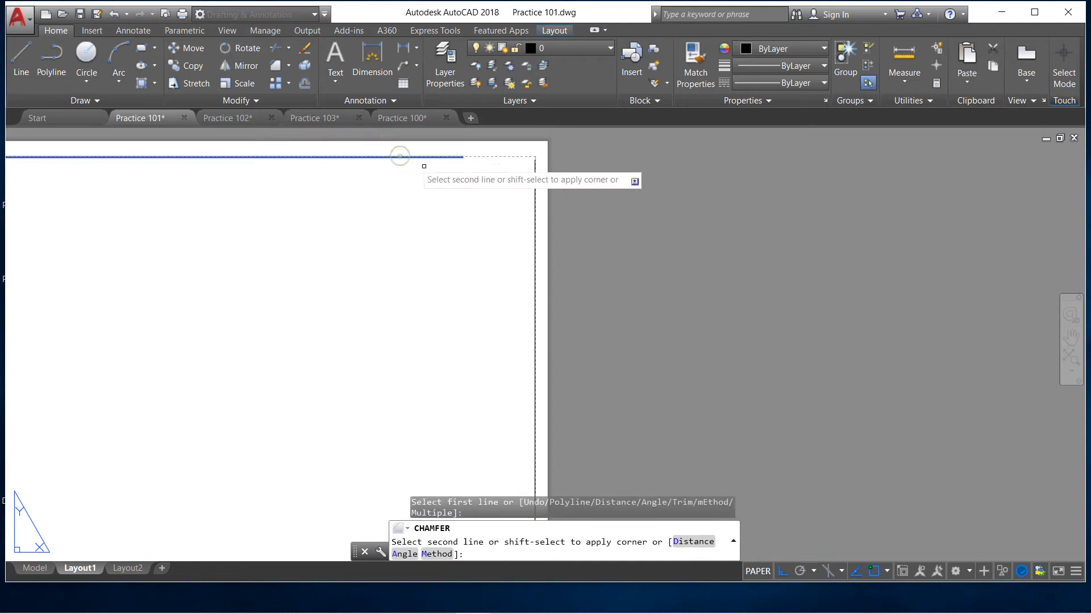
pyautogui.click(535, 192)
pyautogui.scroll(-5, 536, 190)
pyautogui.scroll(-2, 450, 243)
pyautogui.scroll(2, 453, 300)
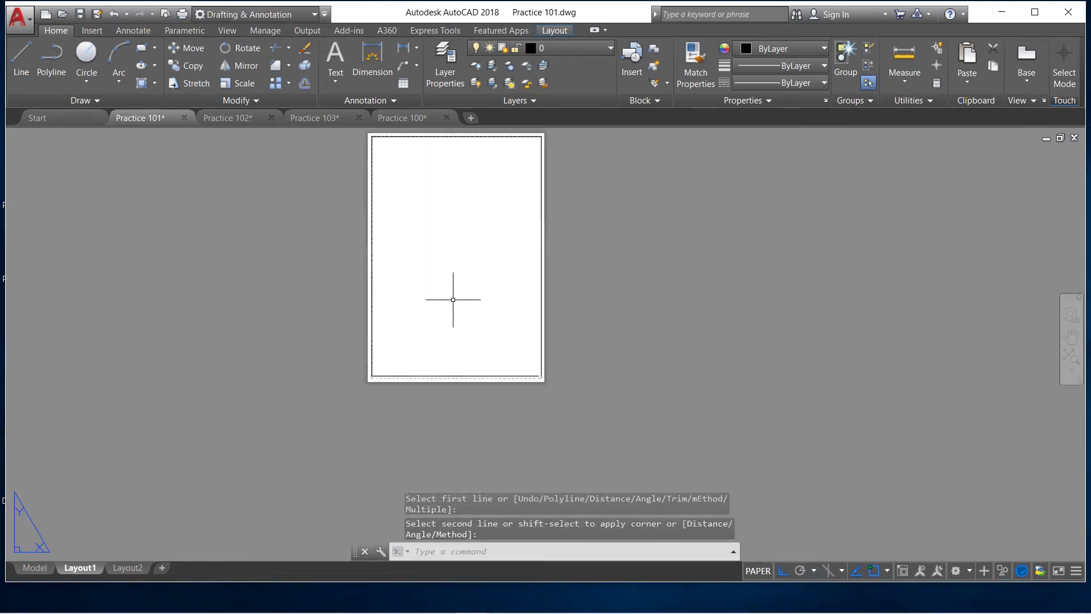
pyautogui.scroll(2, 452, 299)
pyautogui.scroll(2, 422, 418)
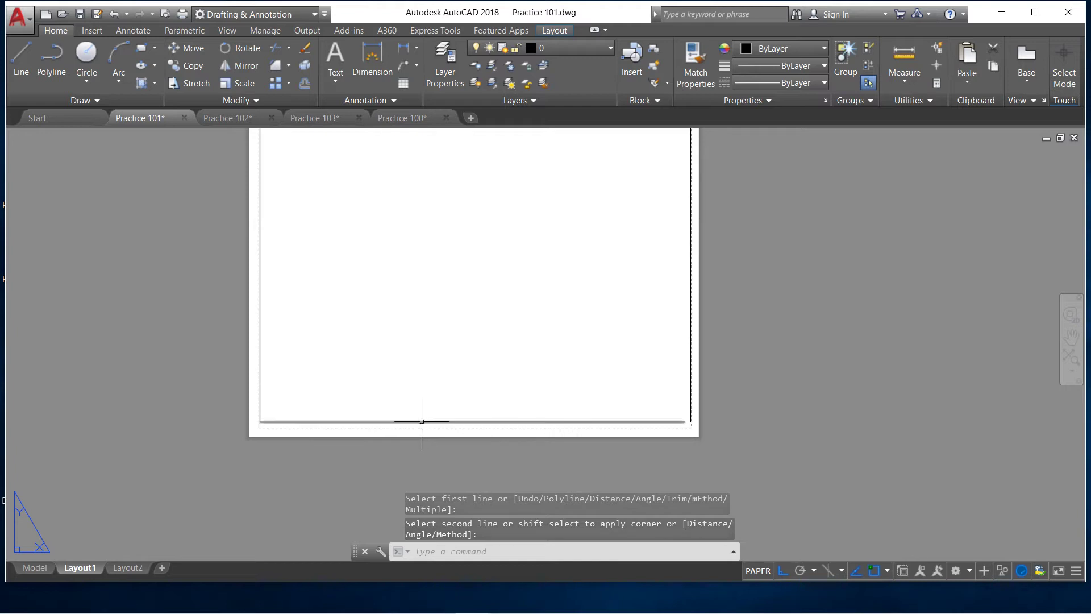
# Move the bottom border line down onto the bottom dashed margin
pyautogui.click(419, 422)
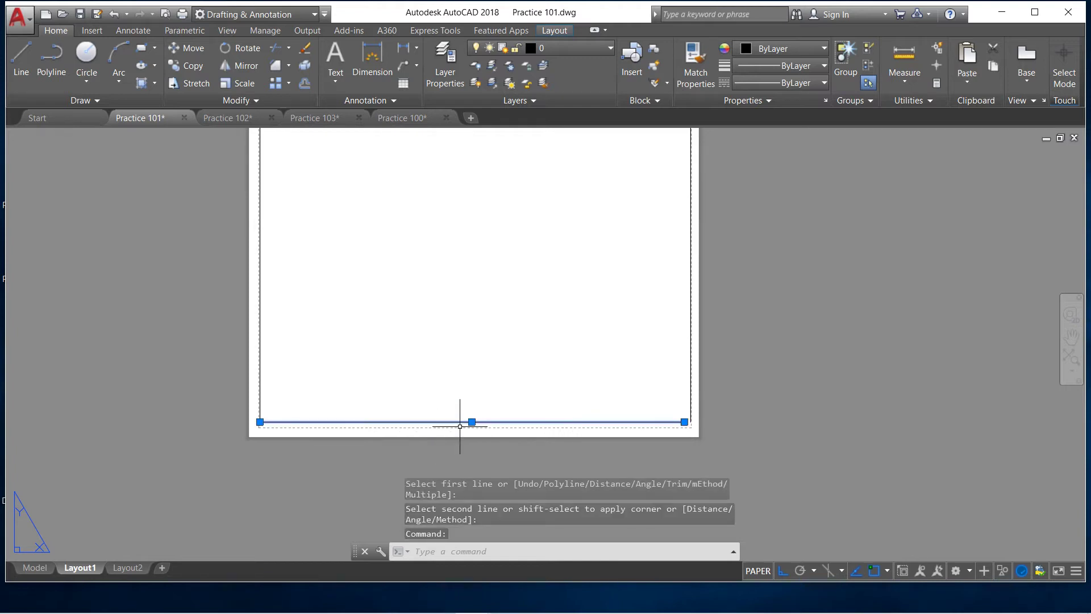
pyautogui.click(188, 48)
pyautogui.click(345, 215)
pyautogui.click(345, 217)
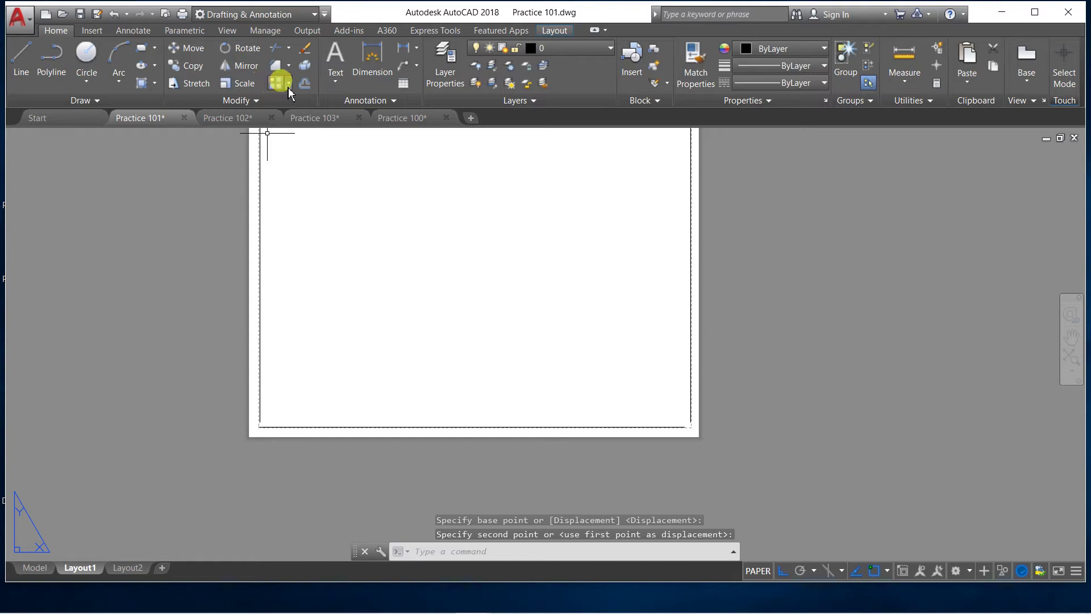
# Chamfer the bottom-left and bottom-right border corners with zero distance
pyautogui.click(278, 67)
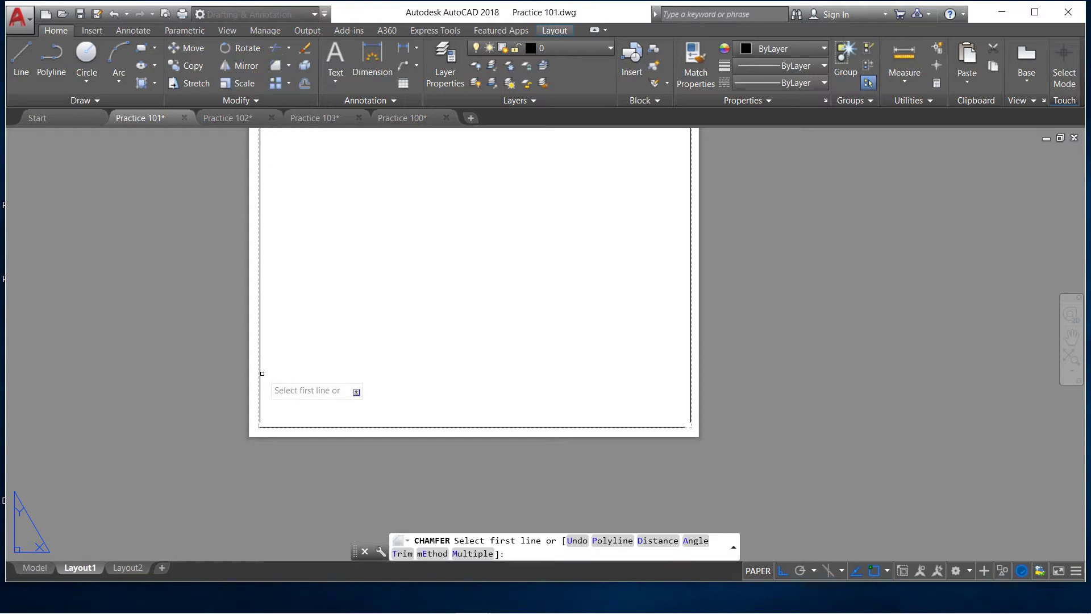
pyautogui.click(262, 372)
pyautogui.click(264, 426)
pyautogui.click(225, 96)
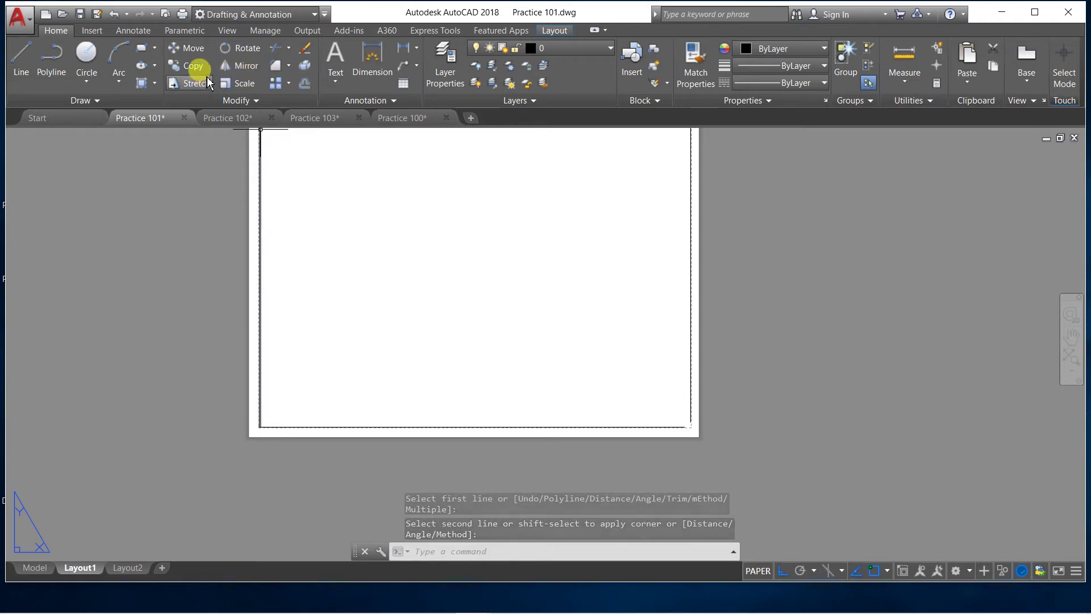
pyautogui.click(277, 65)
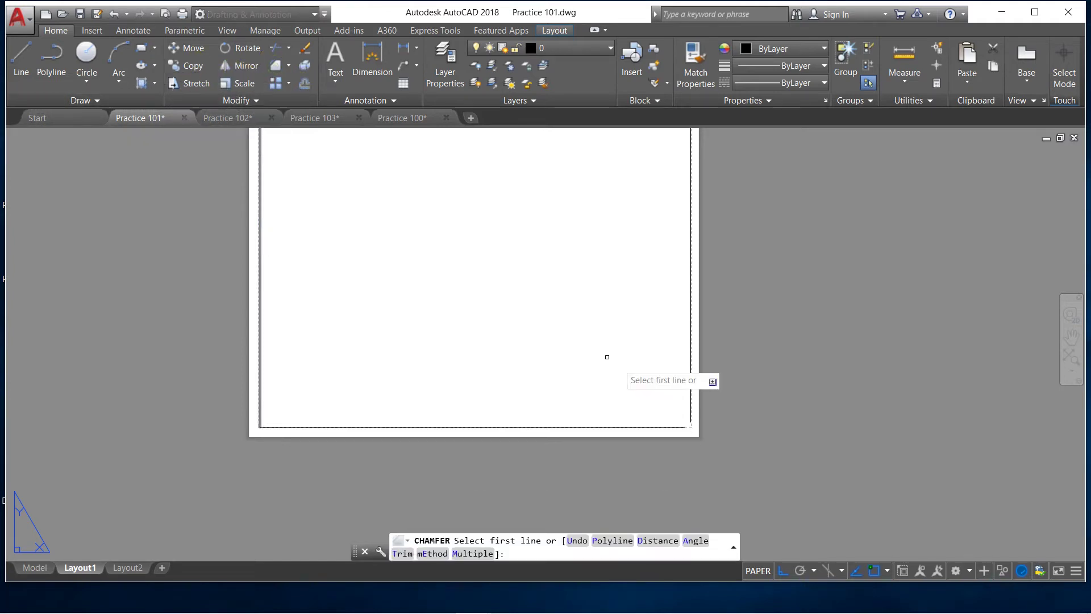
pyautogui.click(691, 422)
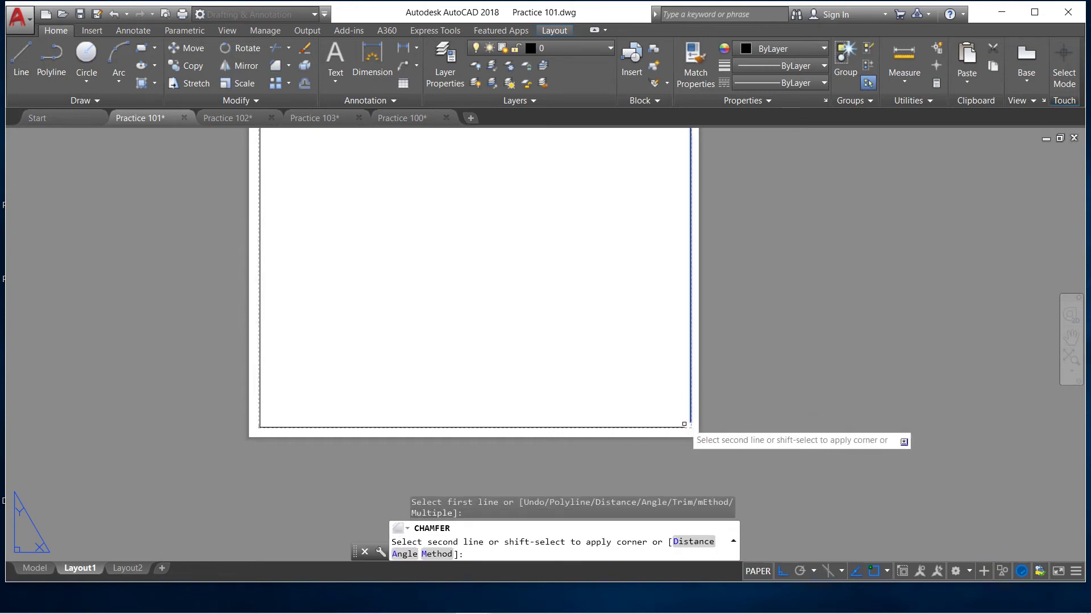
pyautogui.scroll(2, 496, 417)
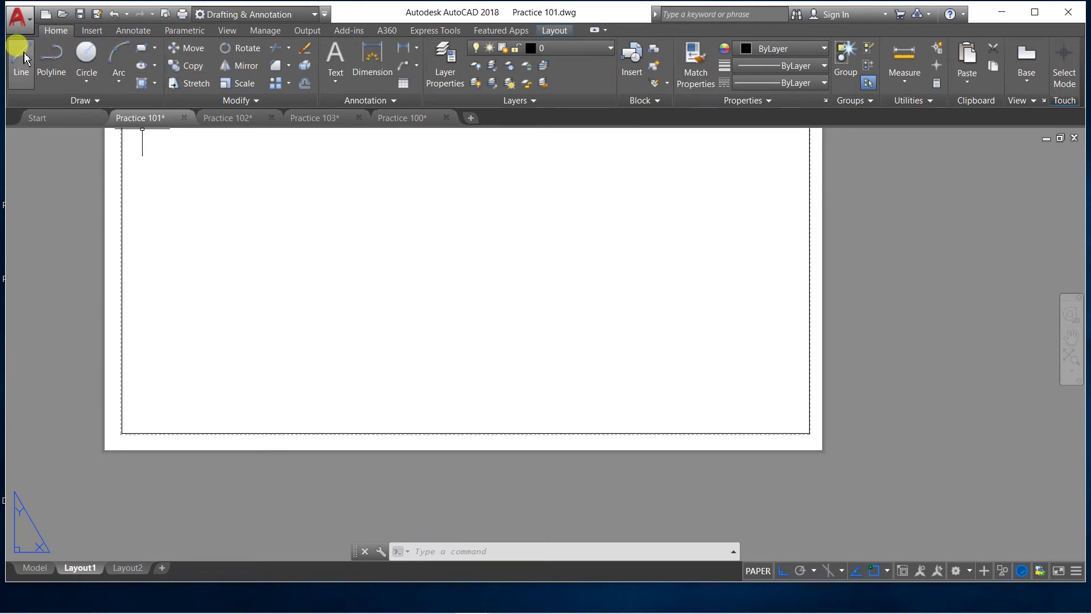
# Offset the bottom border line upward through a picked point as the title block's top edge
pyautogui.click(304, 85)
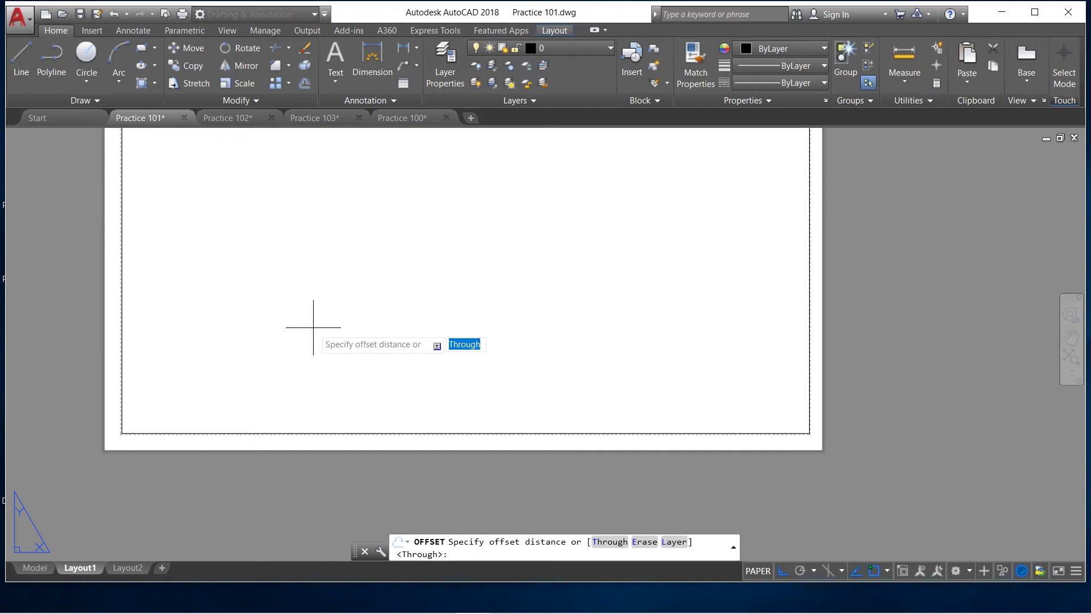
pyautogui.press('Return')
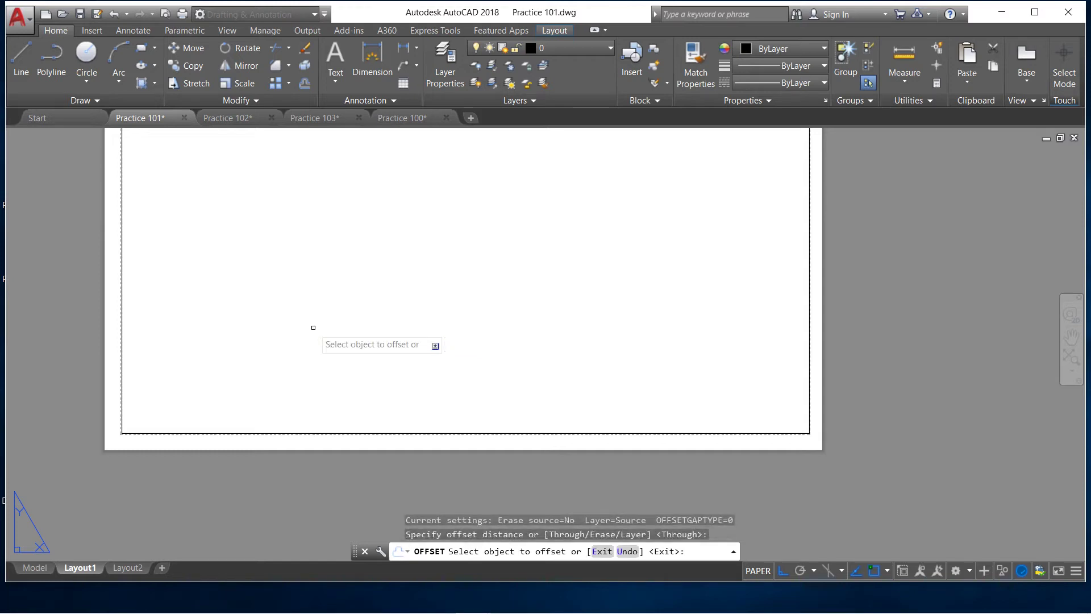
pyautogui.click(326, 434)
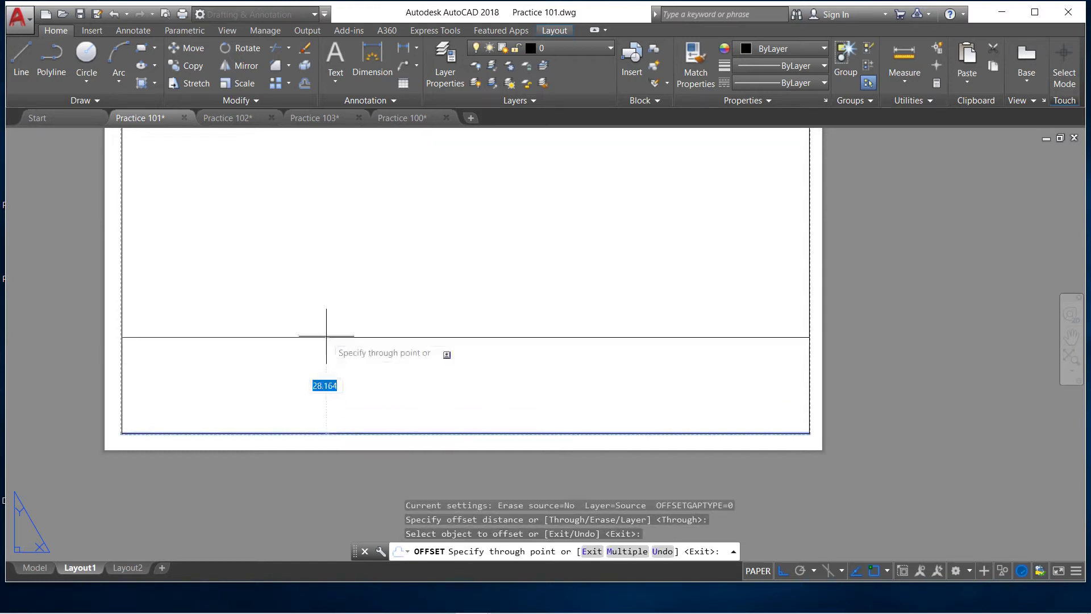
pyautogui.click(326, 308)
pyautogui.press('Return')
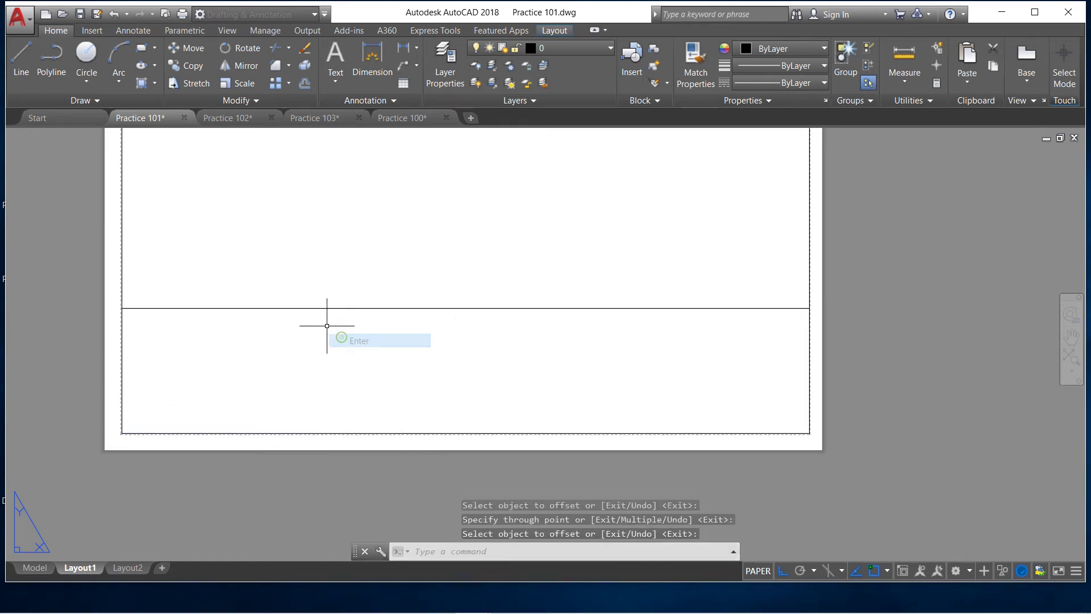
pyautogui.click(21, 57)
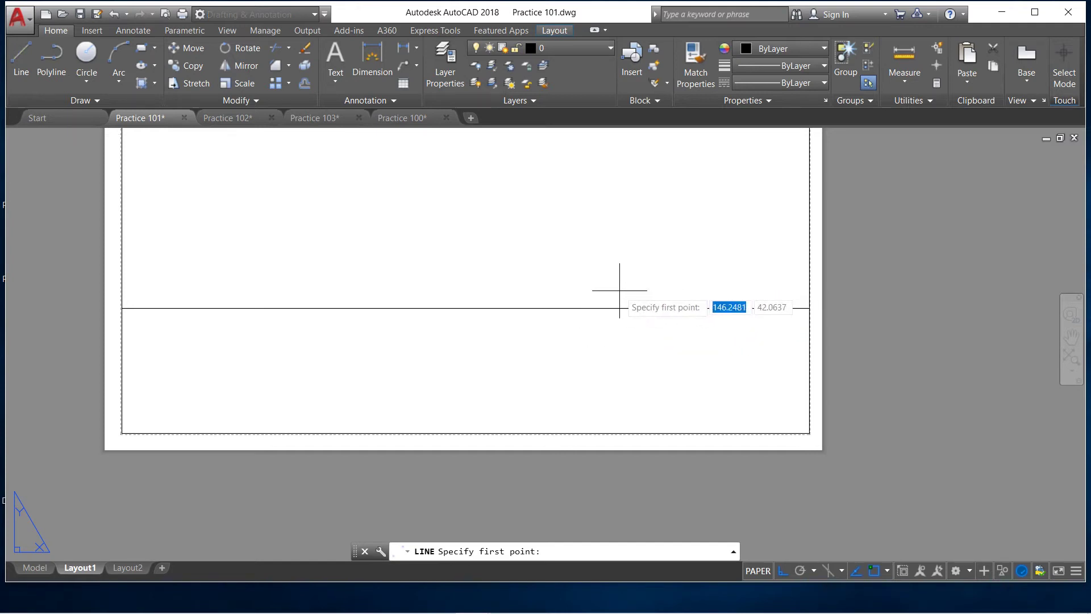
# Draw the first vertical divider to the frame bottom and trim its part above the title block
pyautogui.click(616, 291)
pyautogui.click(619, 446)
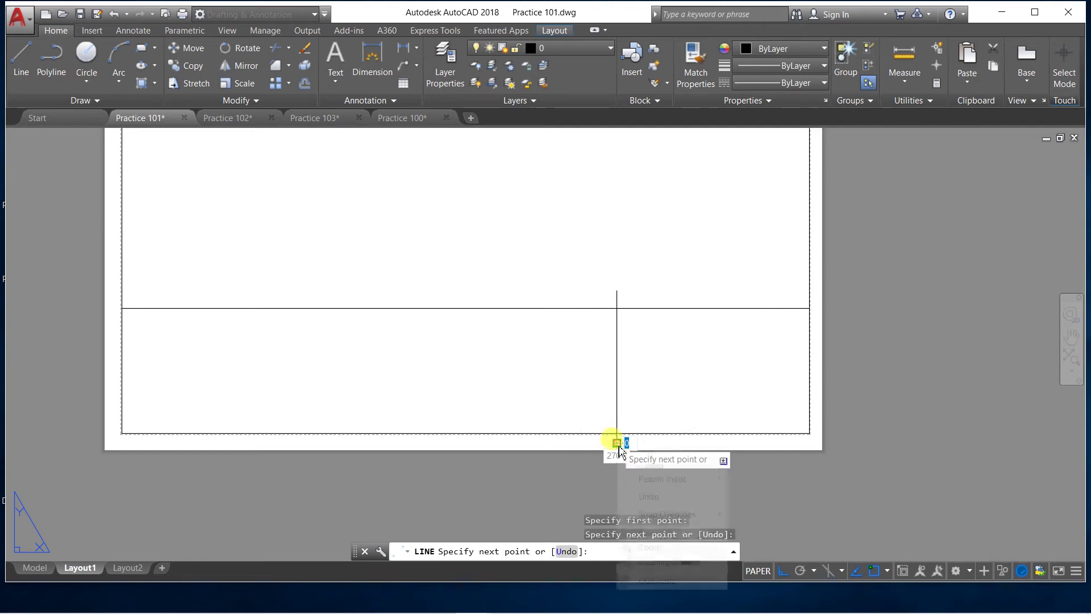
pyautogui.press('Return')
pyautogui.scroll(2, 627, 437)
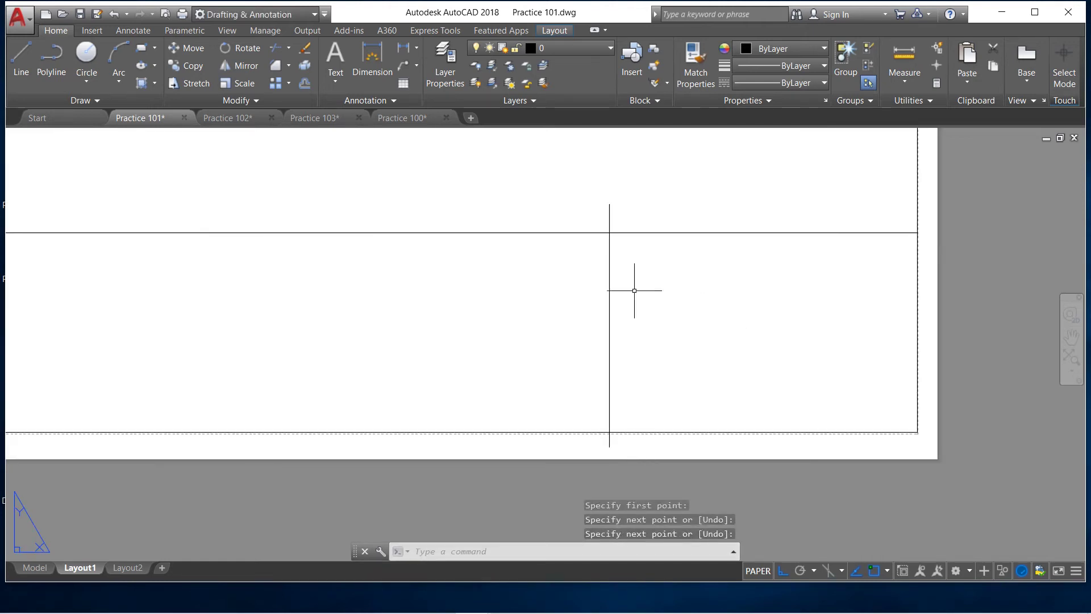
pyautogui.click(277, 49)
pyautogui.press('Return')
pyautogui.click(609, 215)
pyautogui.rightClick(554, 356)
pyautogui.click(565, 365)
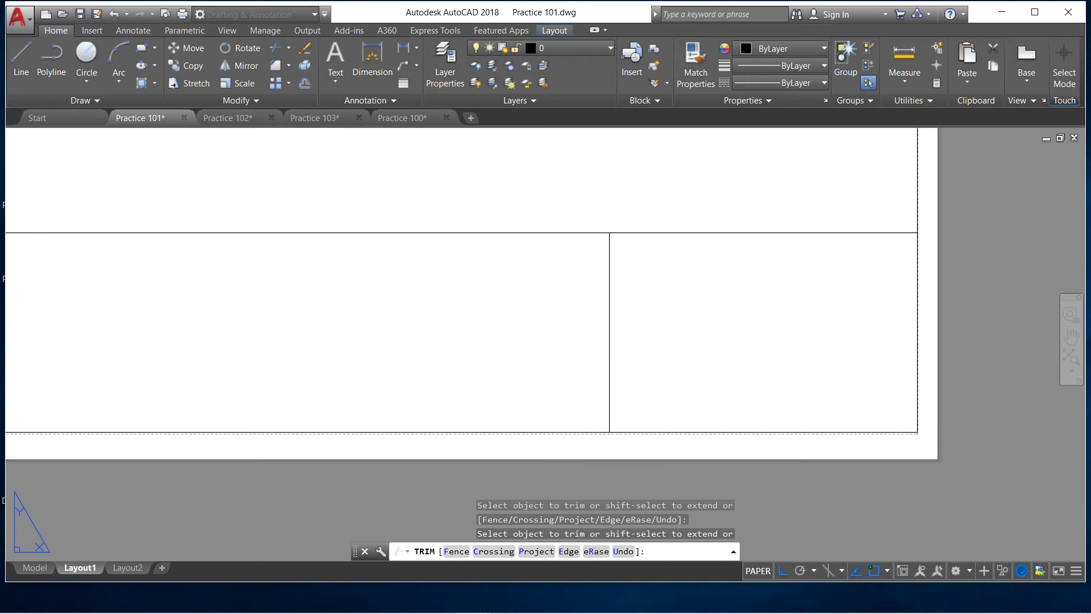
pyautogui.press('Return')
pyautogui.scroll(-1, 479, 301)
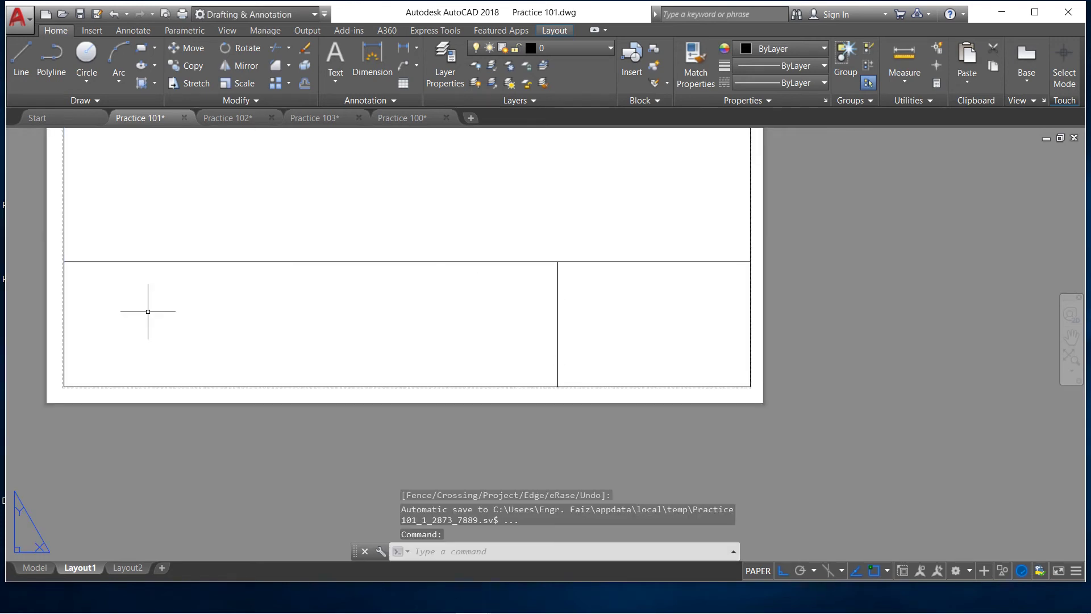
pyautogui.scroll(1, 54, 307)
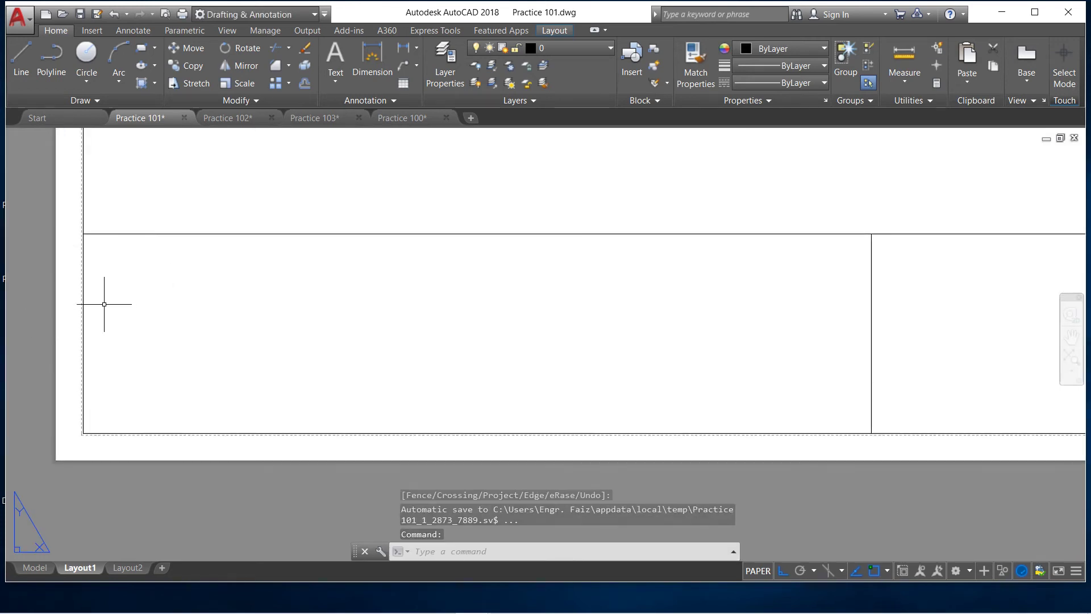
# Draw a second vertical divider and trim its overhang above the title block's top line
pyautogui.click(24, 61)
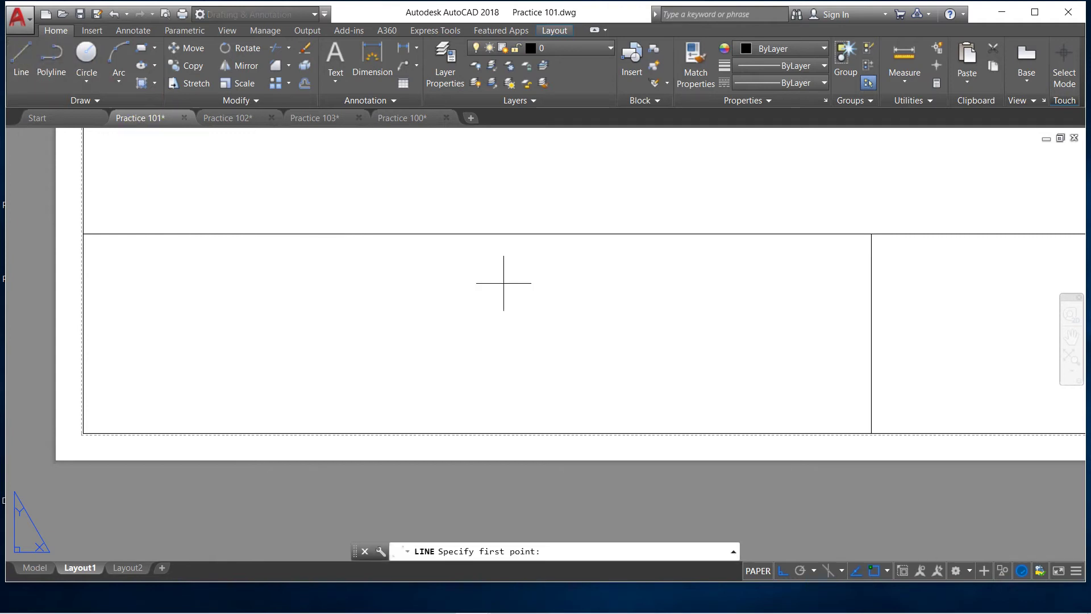
pyautogui.click(439, 246)
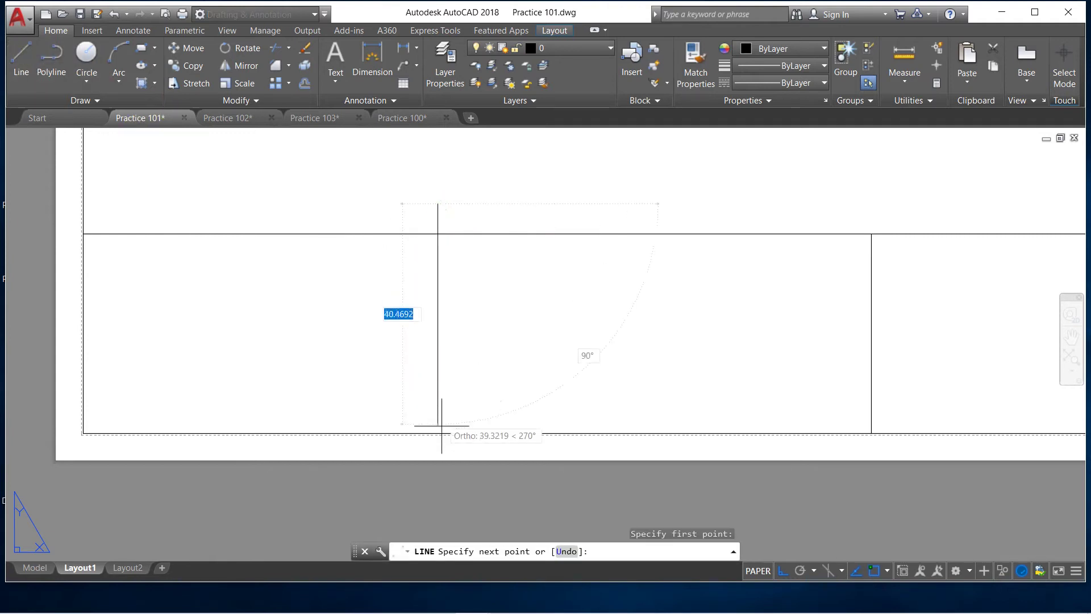
pyautogui.click(439, 446)
pyautogui.rightClick(441, 446)
pyautogui.click(455, 455)
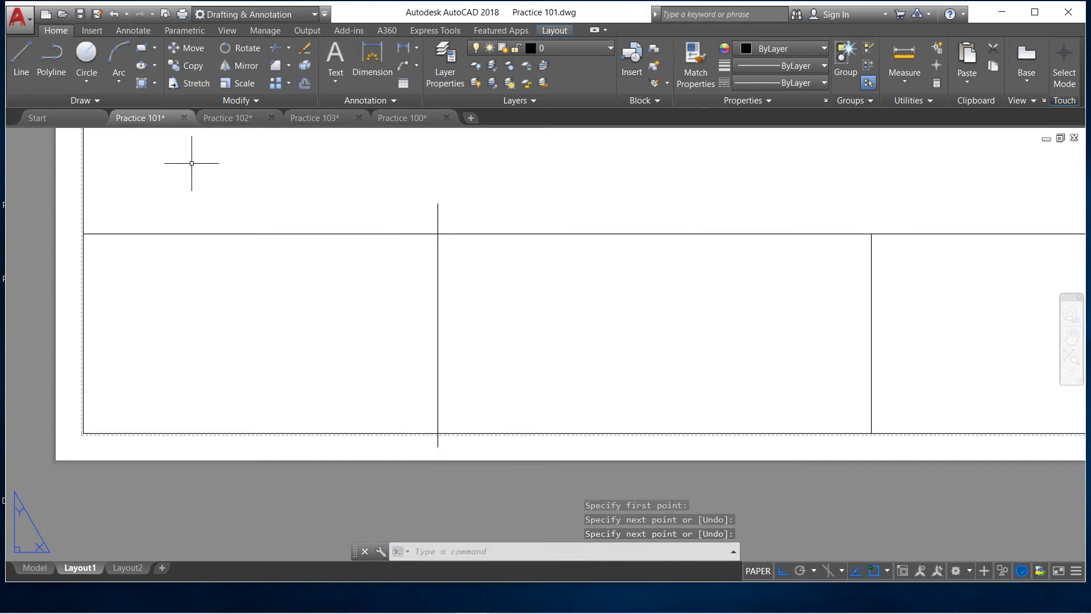
pyautogui.click(277, 49)
pyautogui.rightClick(361, 171)
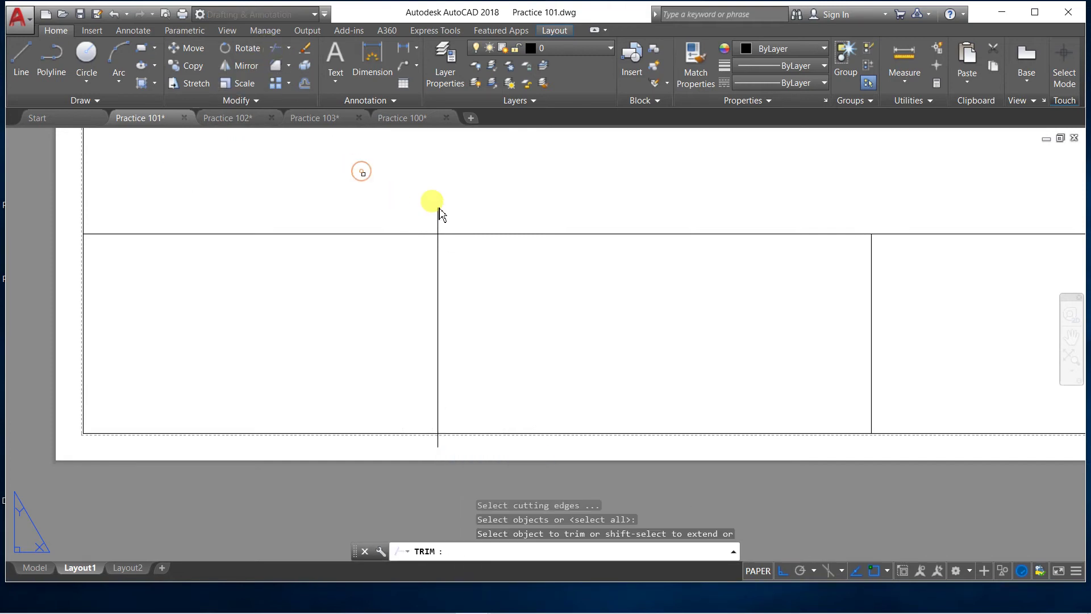
pyautogui.click(455, 213)
pyautogui.click(406, 186)
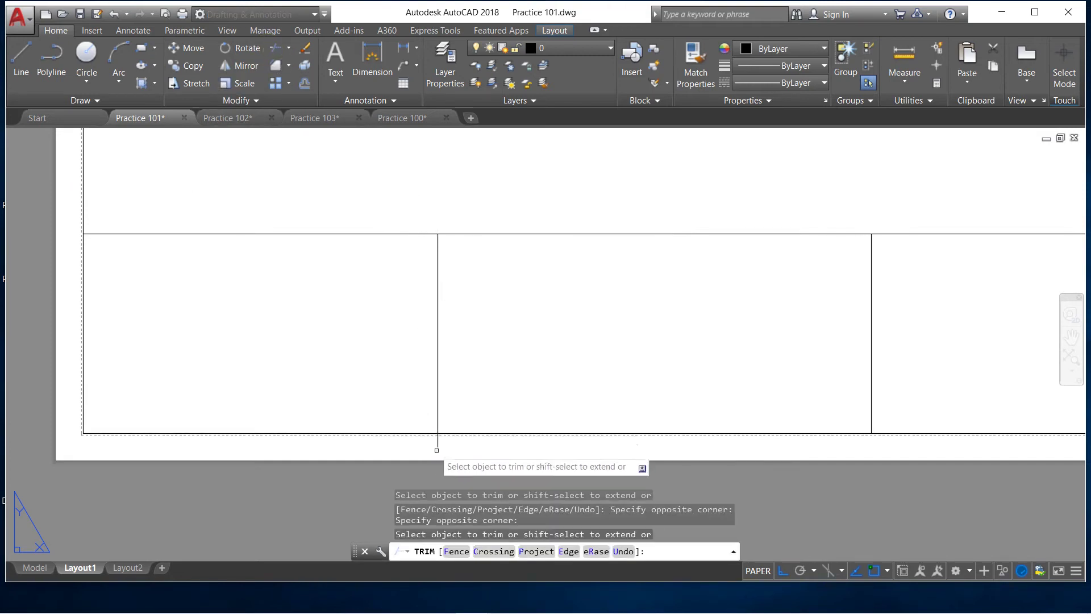
pyautogui.rightClick(360, 348)
pyautogui.click(366, 351)
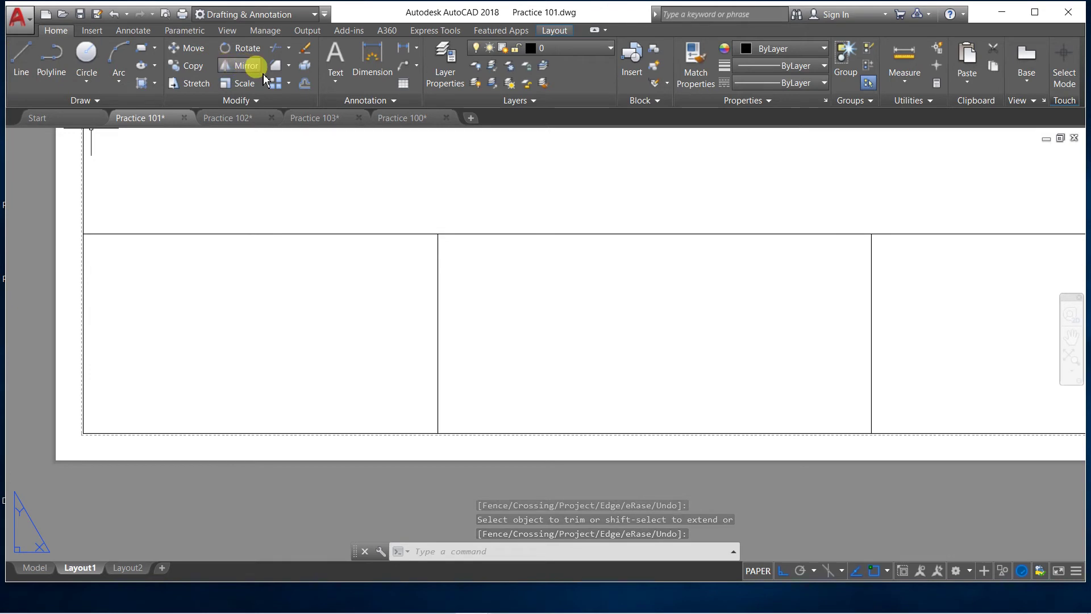
# Offset the title block's top line three times to create four rows
pyautogui.click(307, 84)
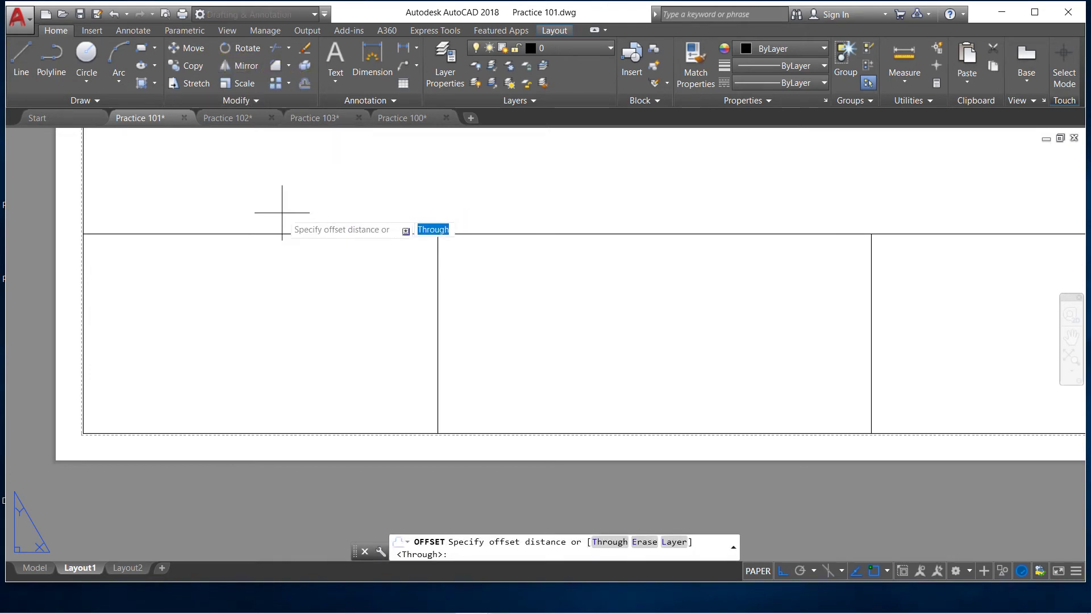
pyautogui.press('Return')
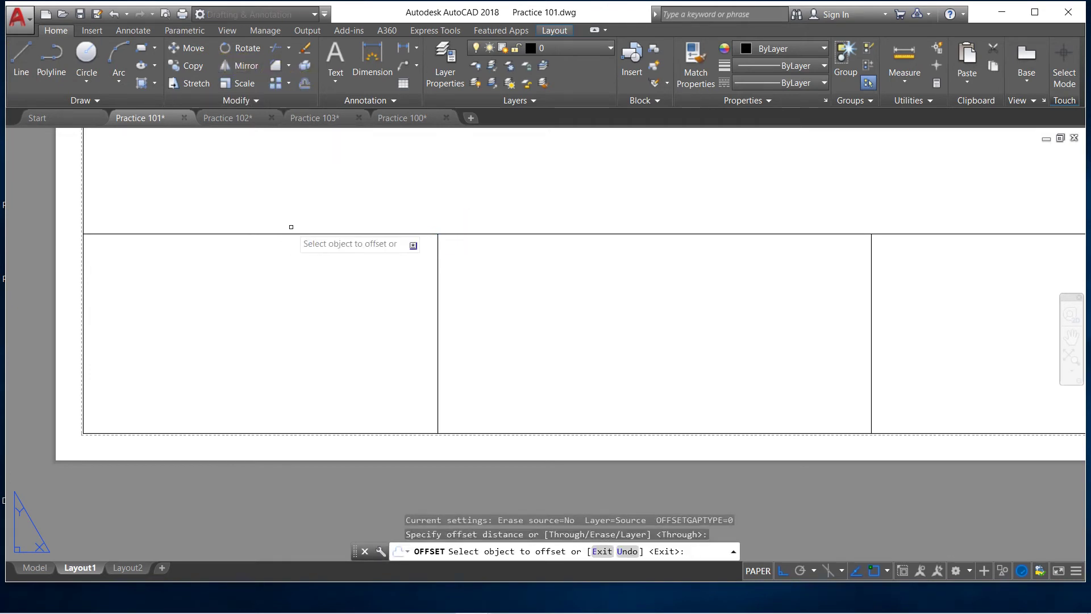
pyautogui.click(268, 233)
pyautogui.click(268, 284)
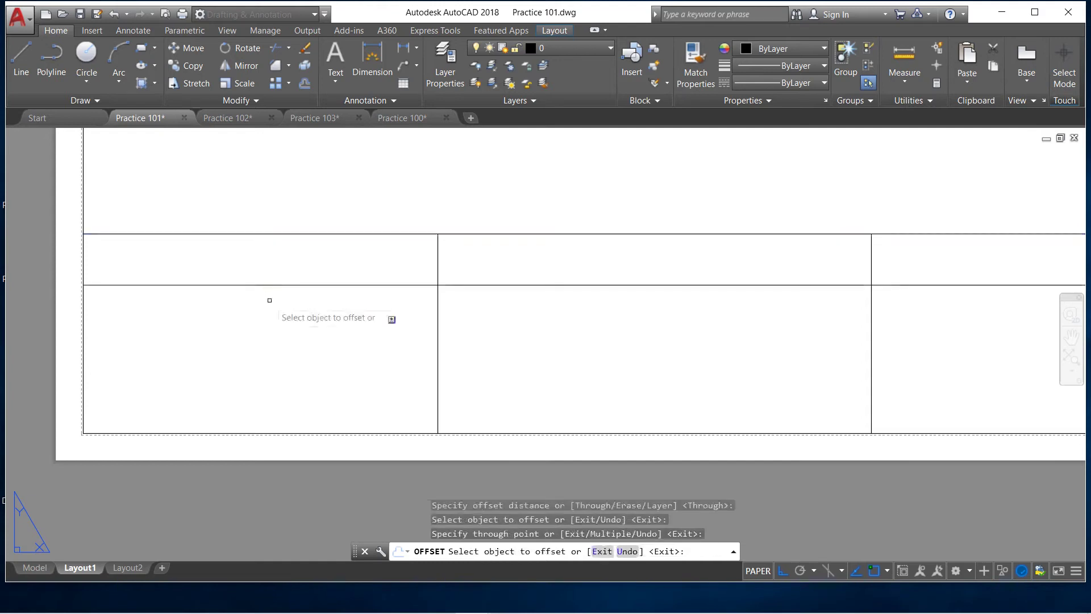
pyautogui.click(269, 284)
pyautogui.click(268, 329)
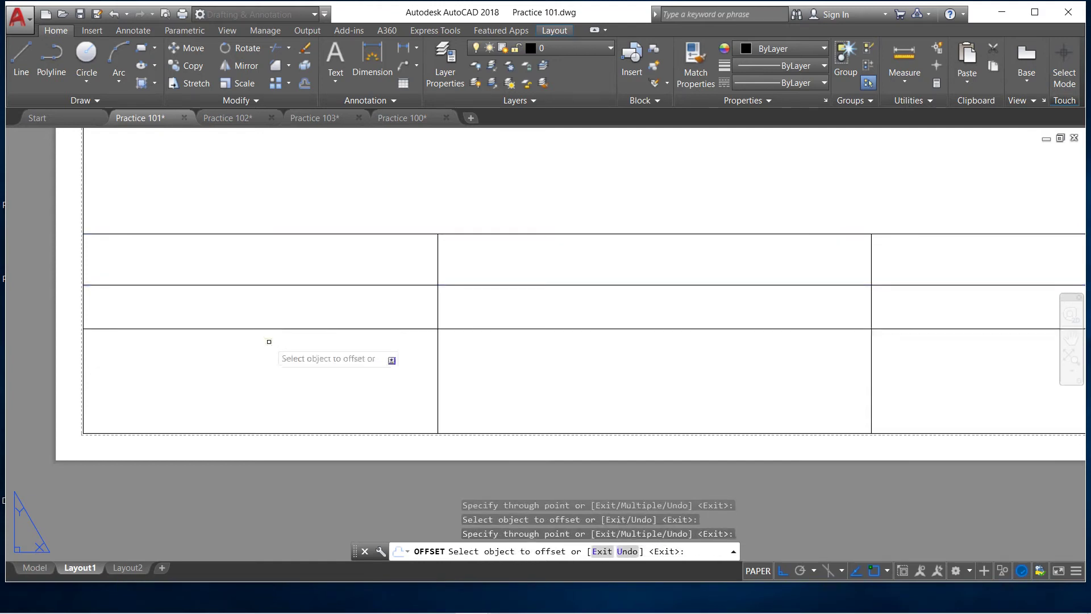
pyautogui.click(268, 328)
pyautogui.click(266, 382)
pyautogui.rightClick(275, 331)
pyautogui.click(296, 338)
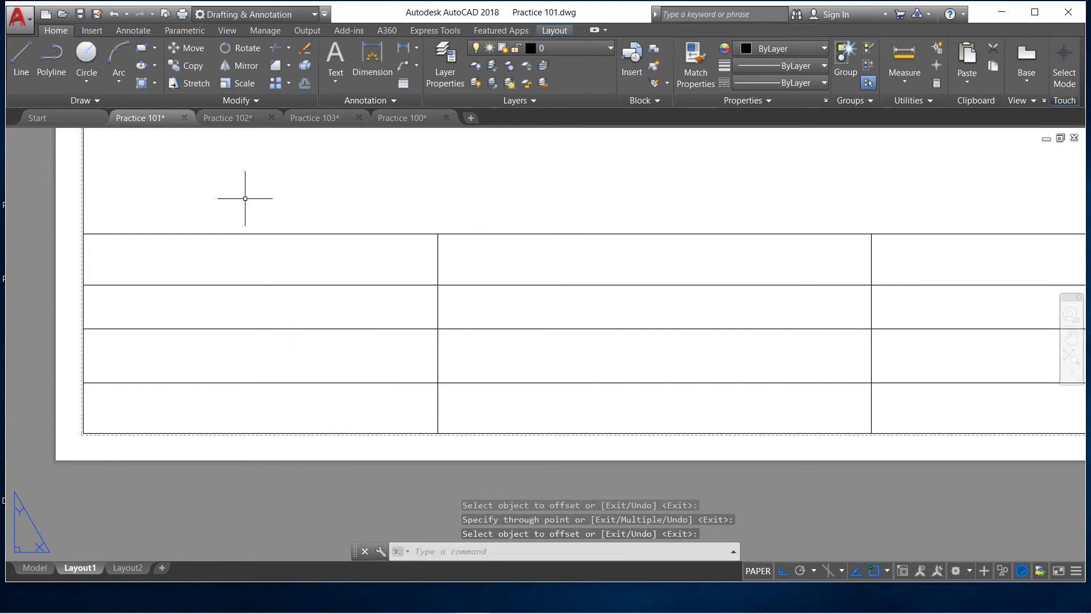
# Trim the new row lines out of the middle column
pyautogui.click(275, 48)
pyautogui.press('Return')
pyautogui.click(565, 409)
pyautogui.click(486, 275)
pyautogui.rightClick(484, 273)
pyautogui.click(503, 282)
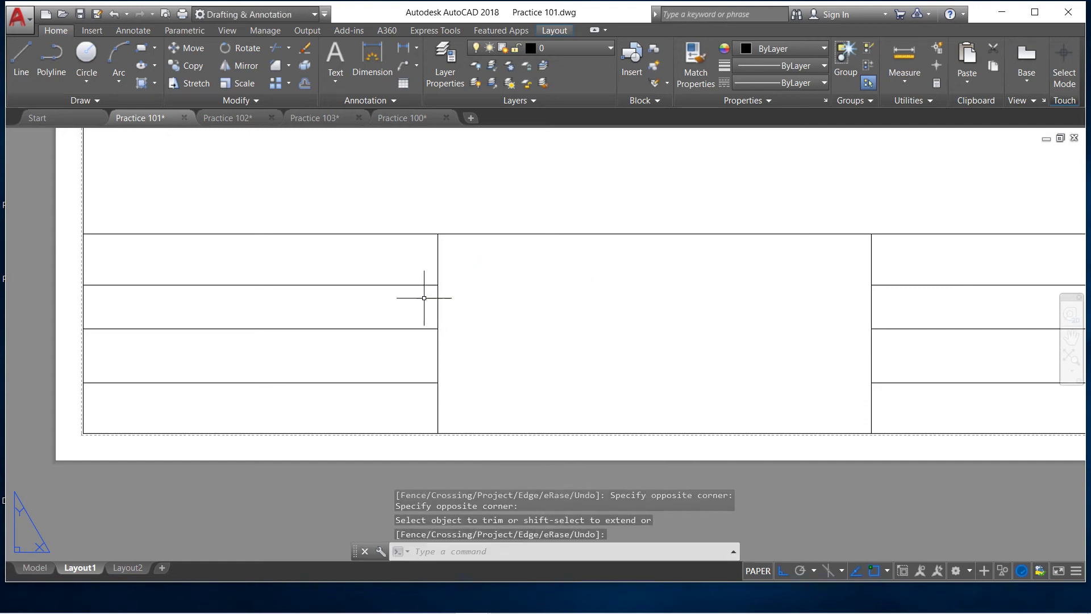
pyautogui.scroll(-4, 415, 302)
pyautogui.scroll(4, 321, 296)
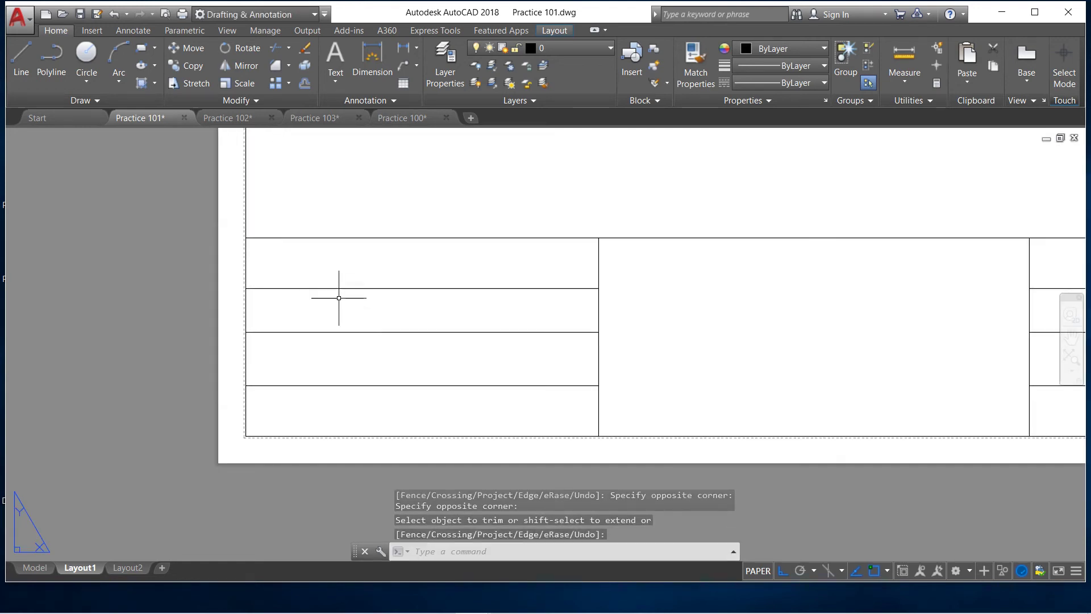
pyautogui.scroll(-2, 271, 301)
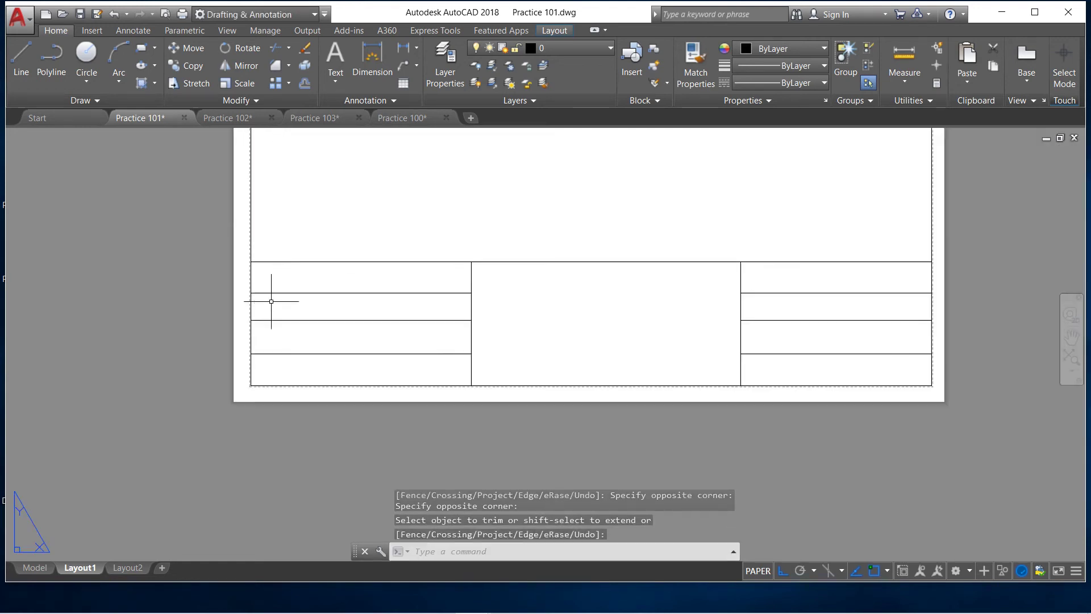
# Erase the three horizontal lines in the right column with a crossing window
pyautogui.click(305, 48)
pyautogui.click(844, 370)
pyautogui.click(796, 281)
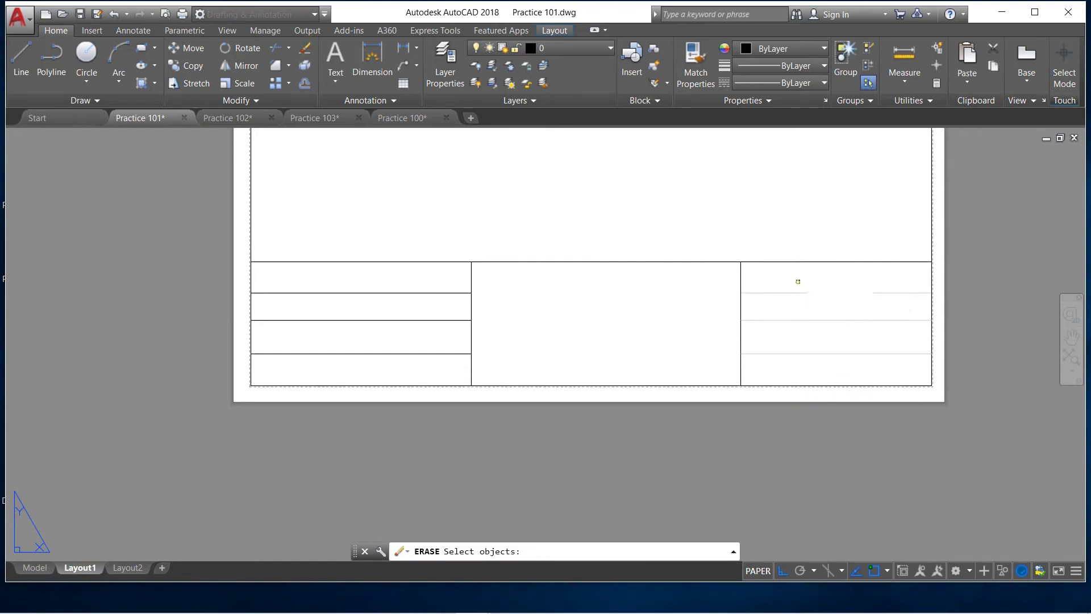
pyautogui.press('Return')
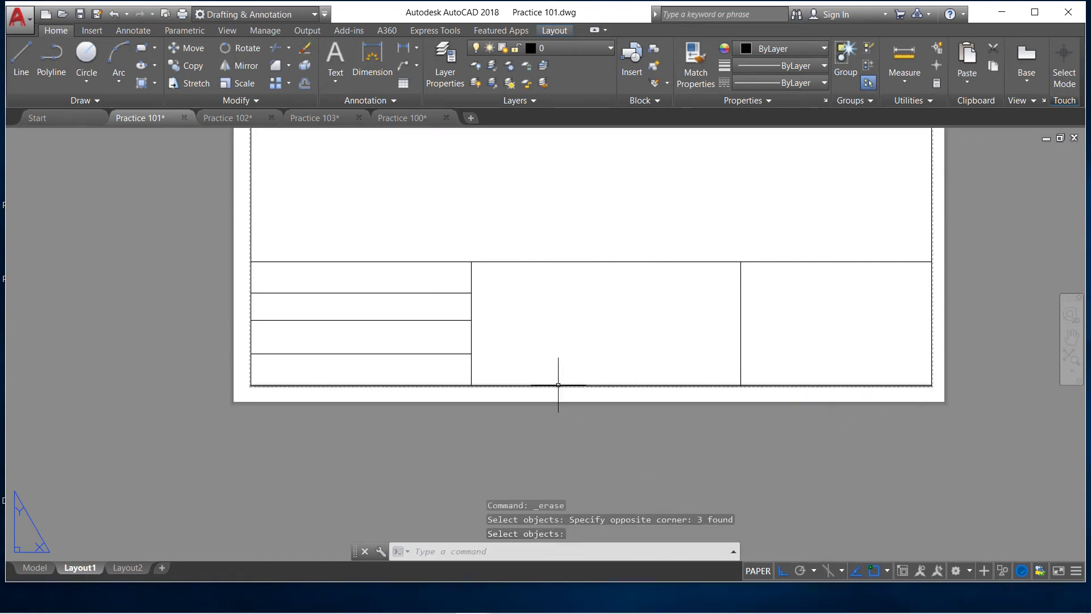
pyautogui.scroll(2, 337, 355)
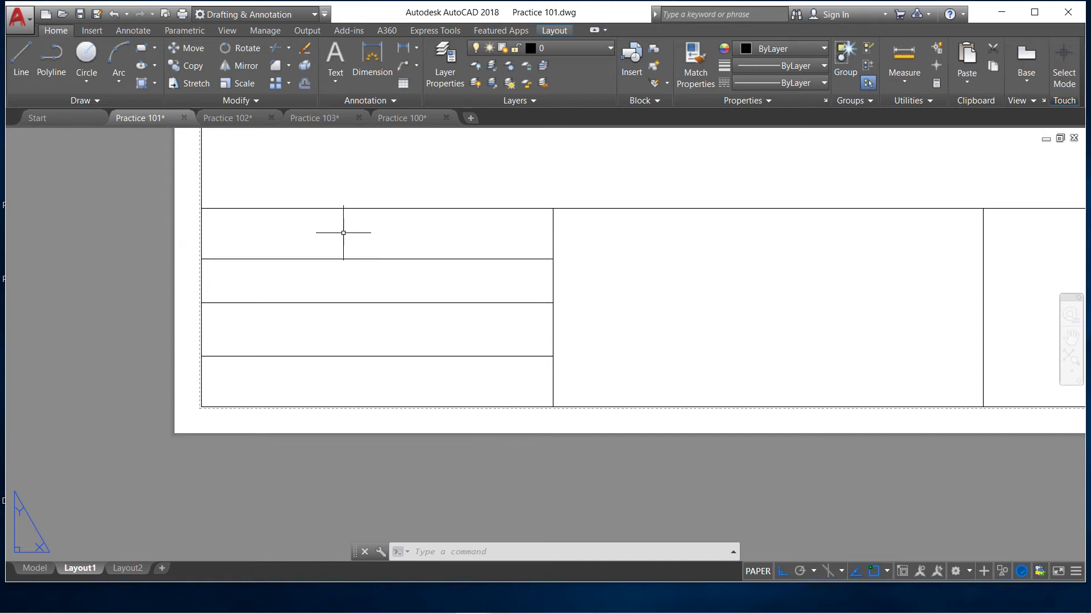
# Add a PROJECT multiline text label in the top-left cell
pyautogui.click(315, 233)
pyautogui.click(305, 234)
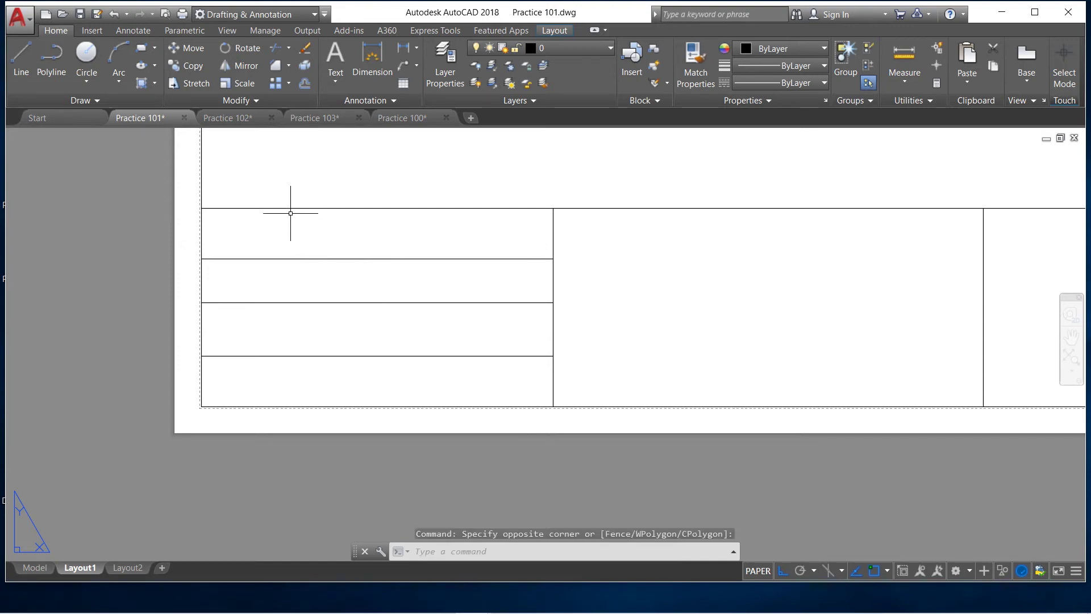
pyautogui.click(334, 64)
pyautogui.click(227, 223)
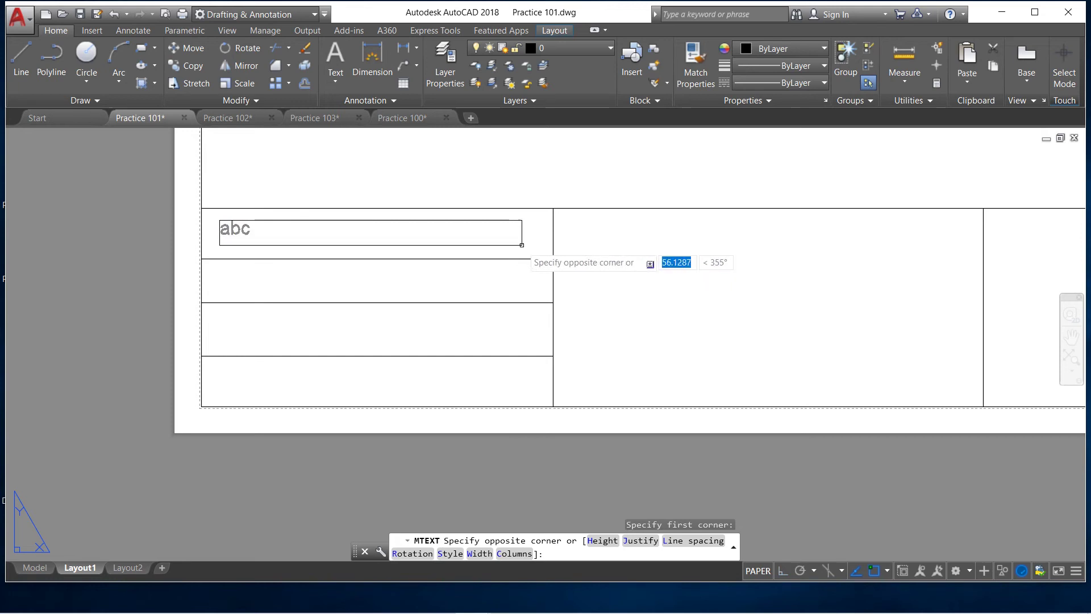
pyautogui.click(521, 245)
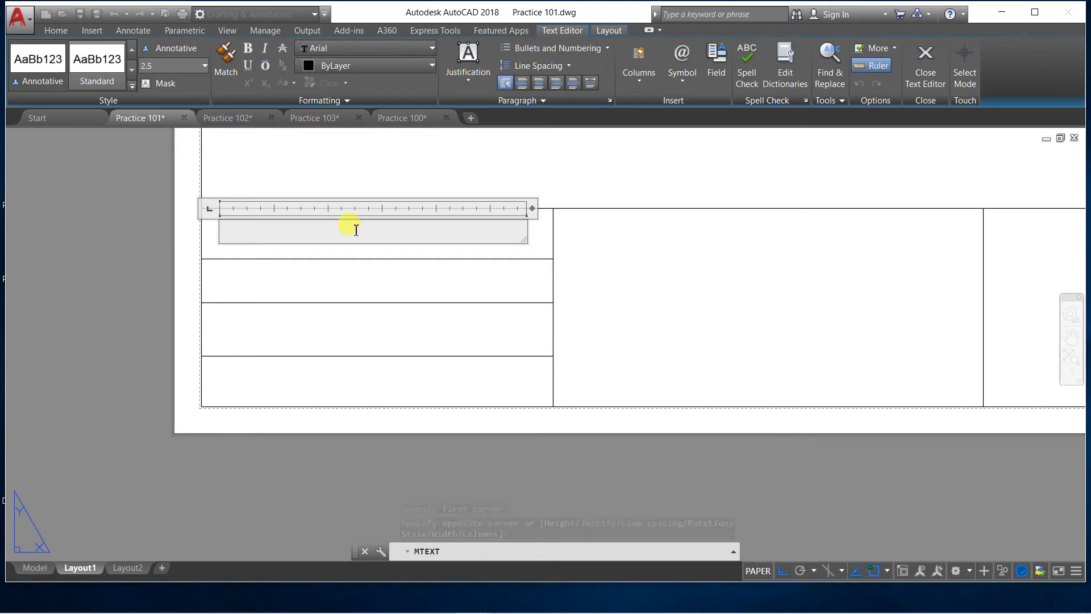
pyautogui.write('PROJECT')
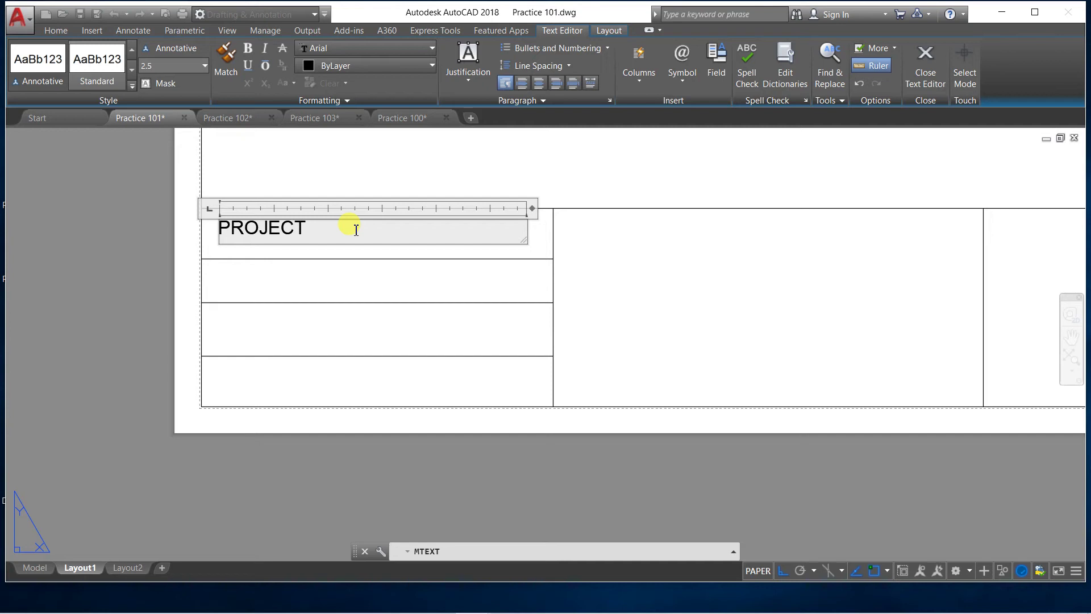
pyautogui.click(360, 281)
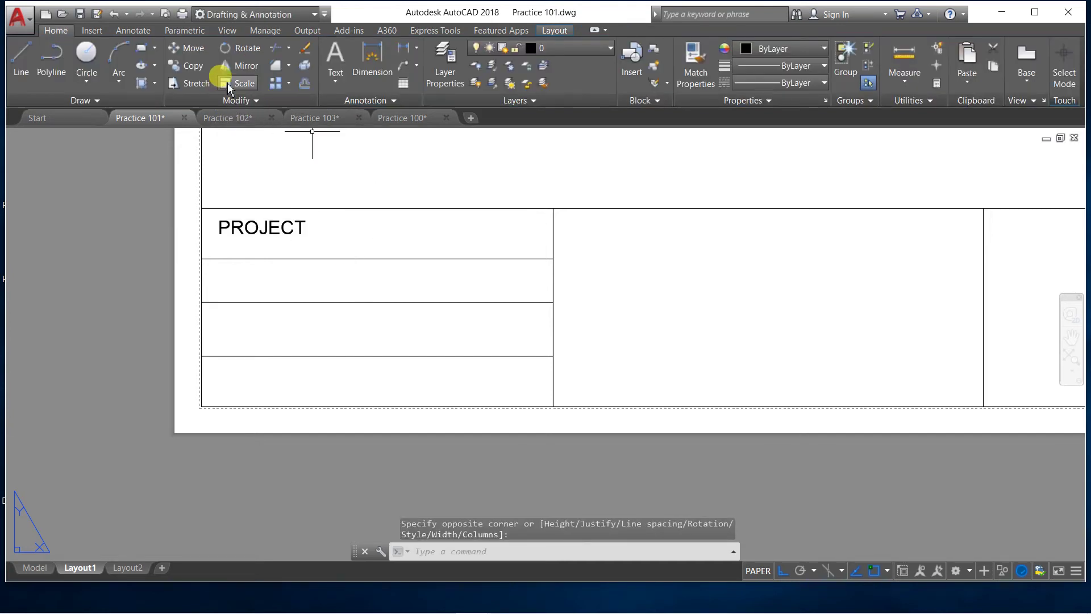
# Start a CLIENT multiline text label in the second left cell
pyautogui.click(336, 57)
pyautogui.click(240, 276)
pyautogui.click(344, 287)
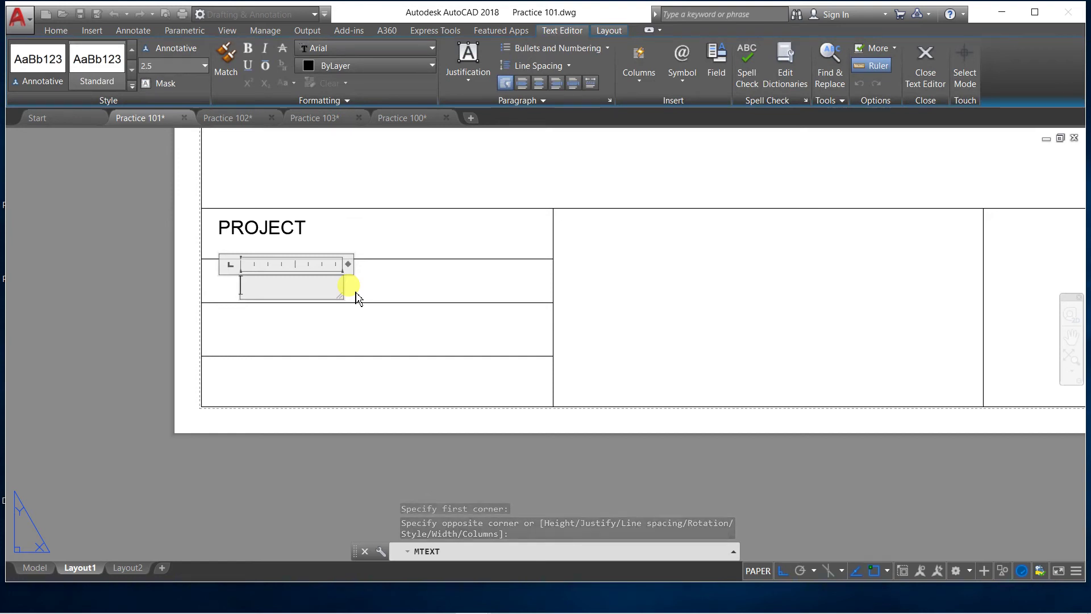
pyautogui.write('CLIENT')
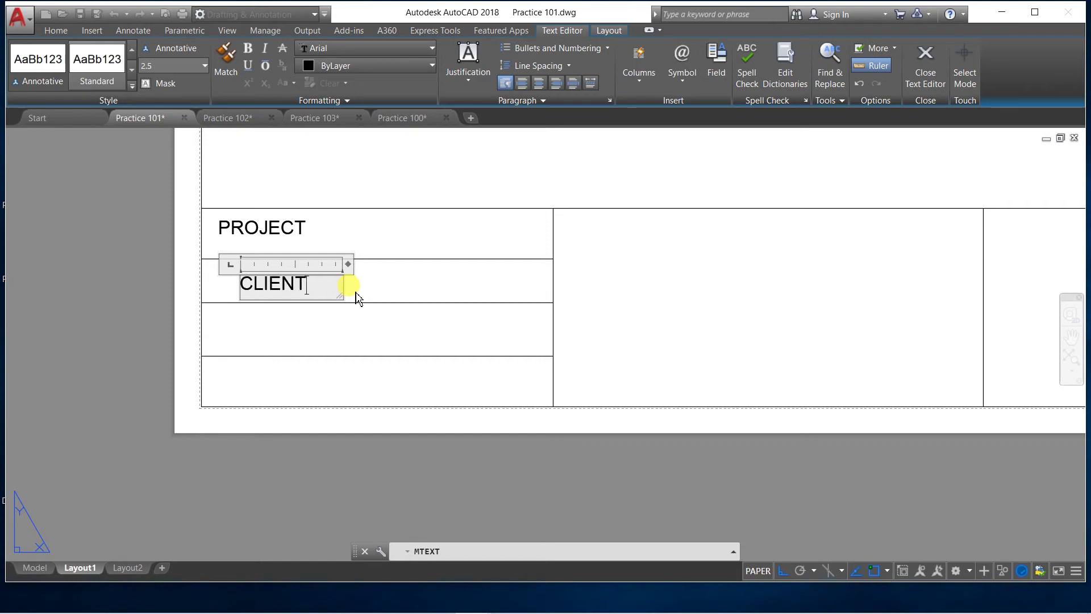
# Finish the CLIENT label and add TITLE in the third left cell
pyautogui.click(341, 325)
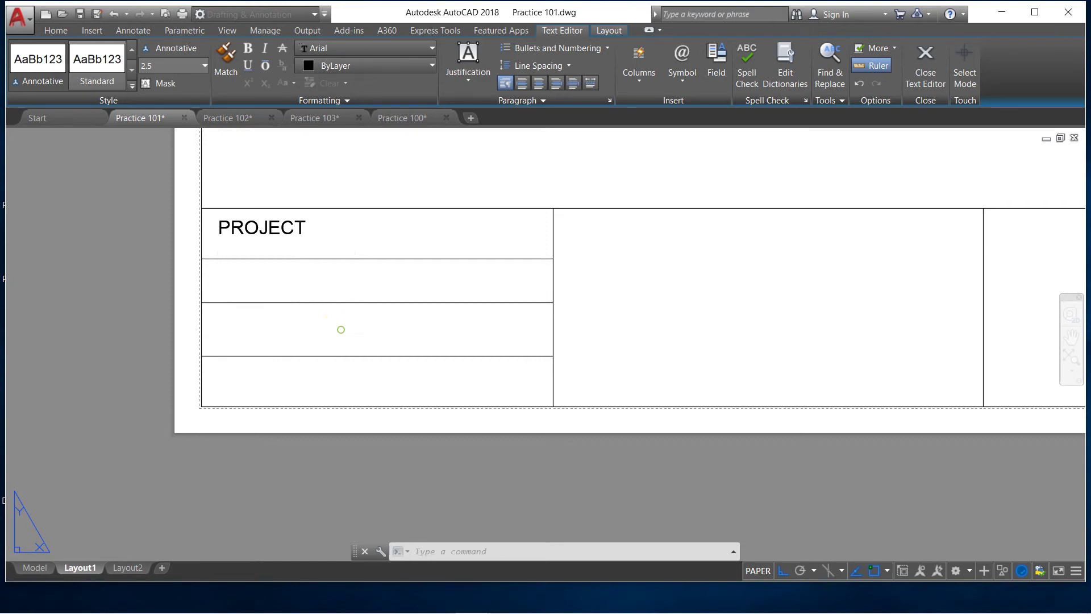
pyautogui.click(334, 57)
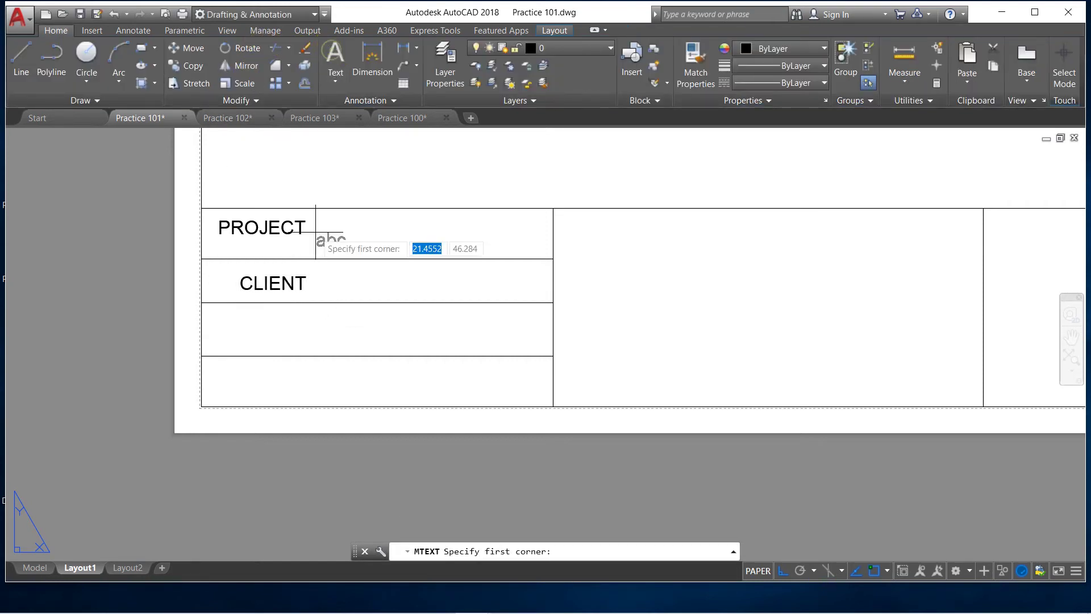
pyautogui.click(253, 323)
pyautogui.click(430, 340)
pyautogui.write('TITLE')
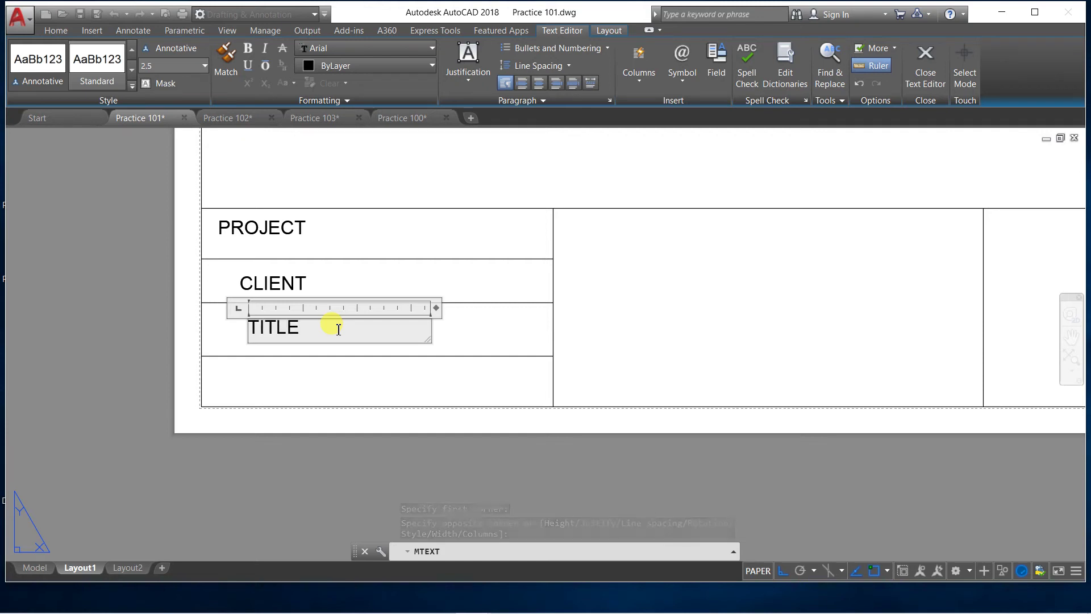
pyautogui.click(292, 370)
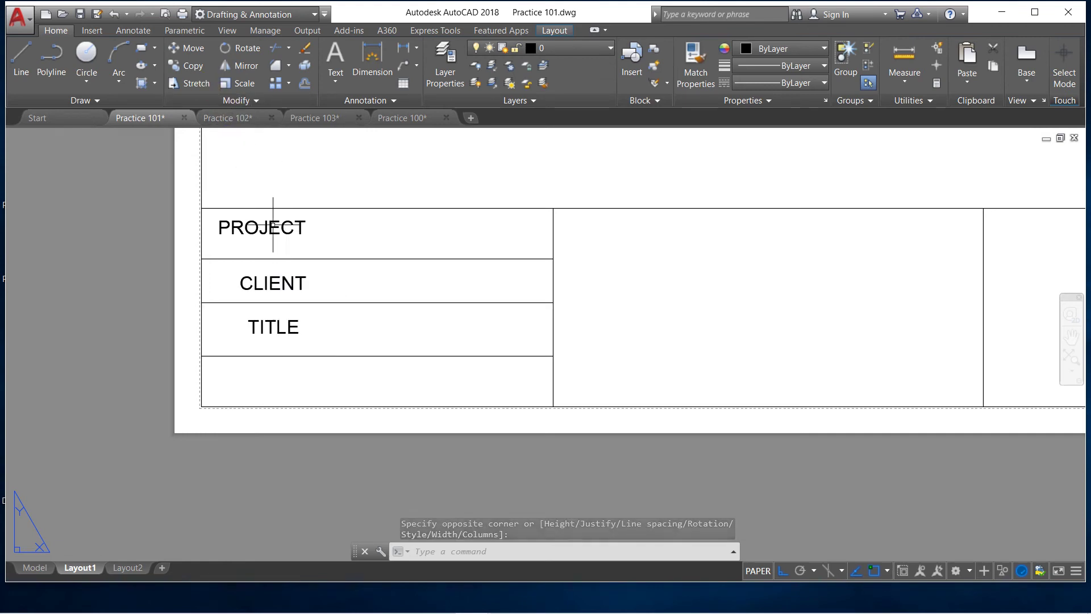
# Add an ARCHITECT label in the bottom-left cell
pyautogui.click(335, 57)
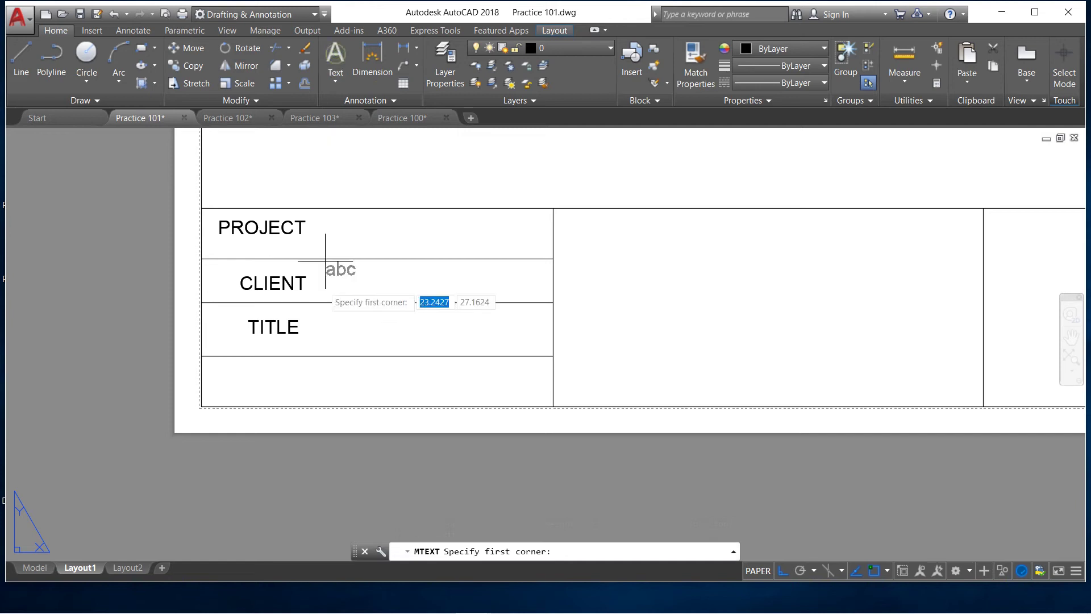
pyautogui.click(236, 368)
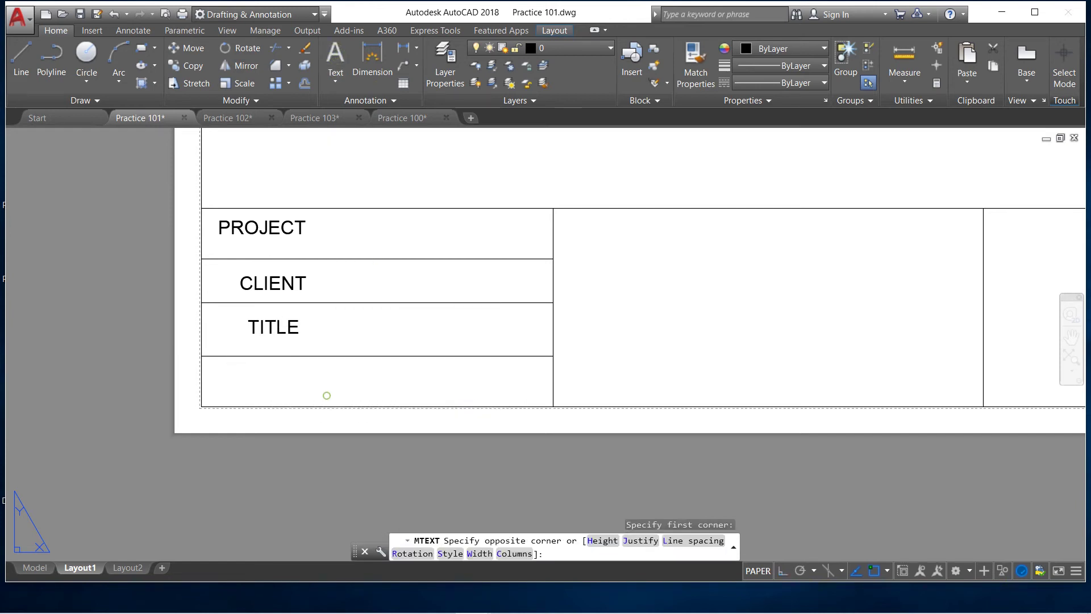
pyautogui.click(327, 395)
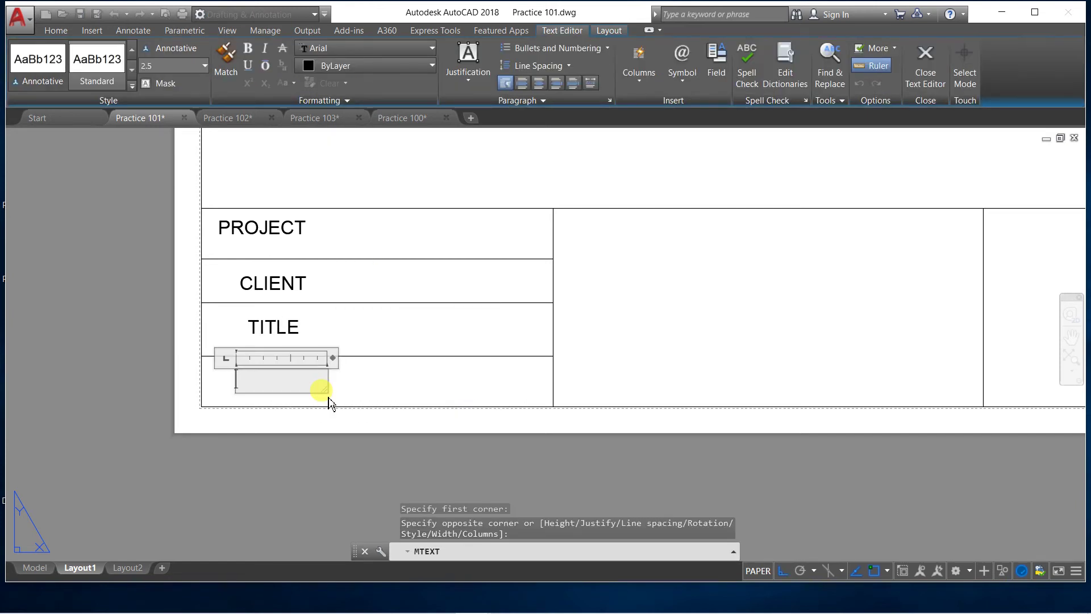
pyautogui.write('ARCH')
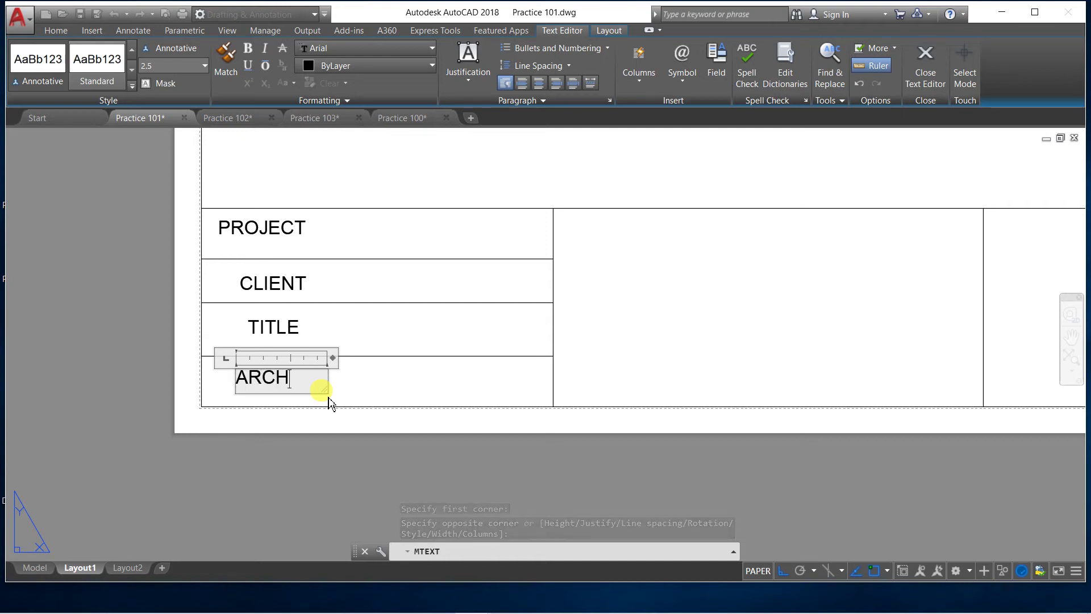
pyautogui.write('ITE')
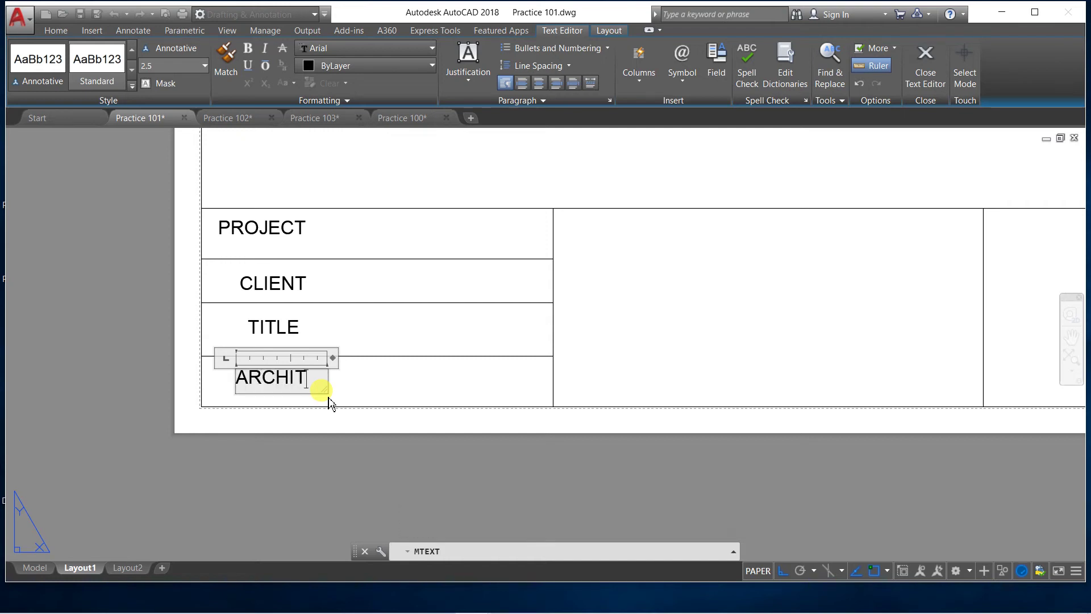
pyautogui.write('CT')
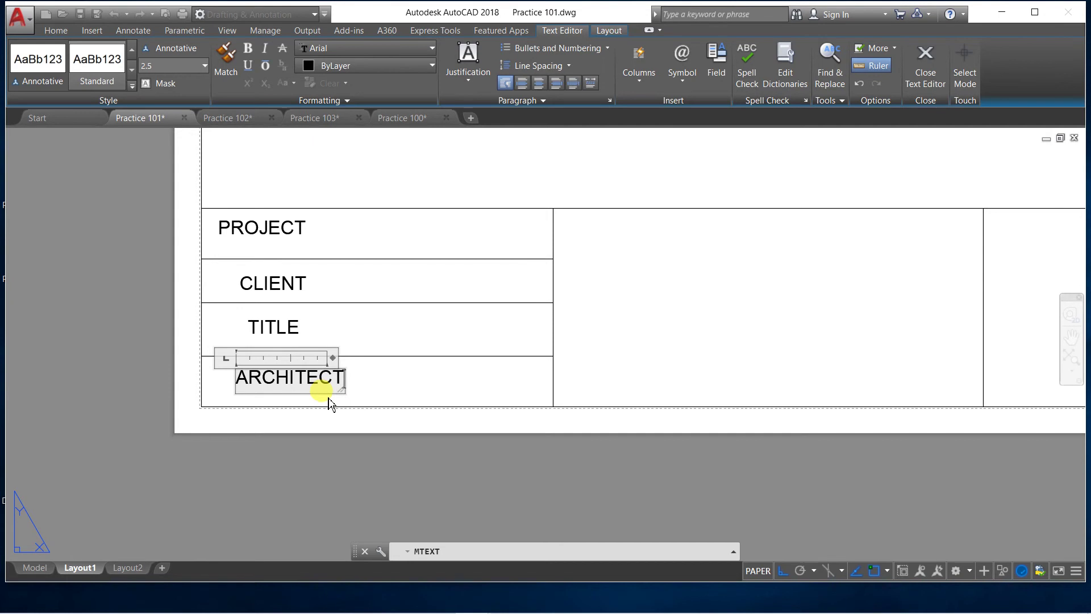
pyautogui.click(355, 395)
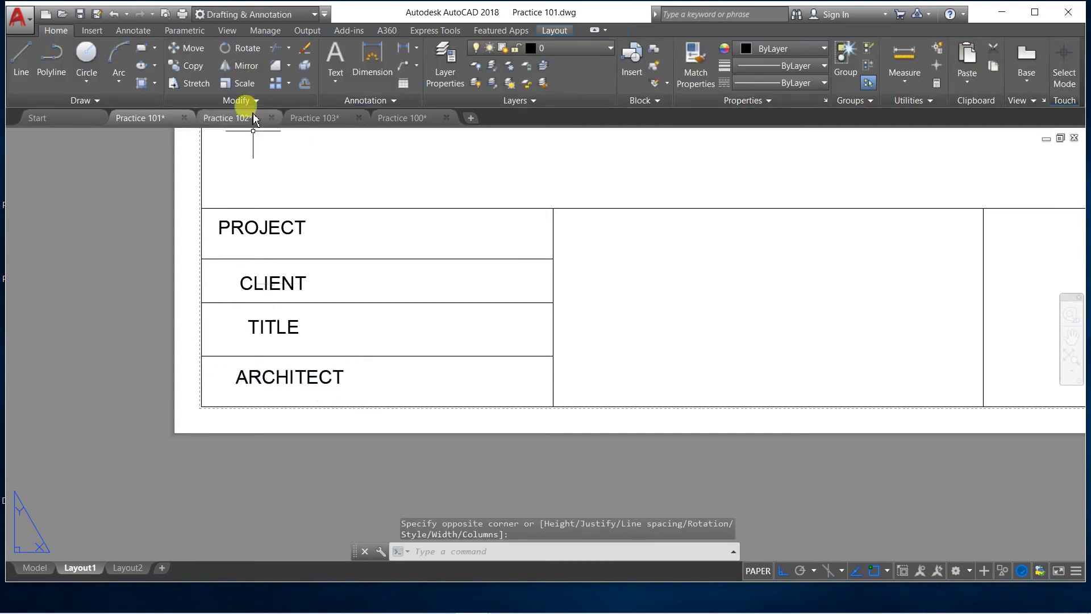
# Move the CLIENT and TITLE labels left within their cells
pyautogui.click(196, 50)
pyautogui.click(278, 282)
pyautogui.press('Return')
pyautogui.click(398, 278)
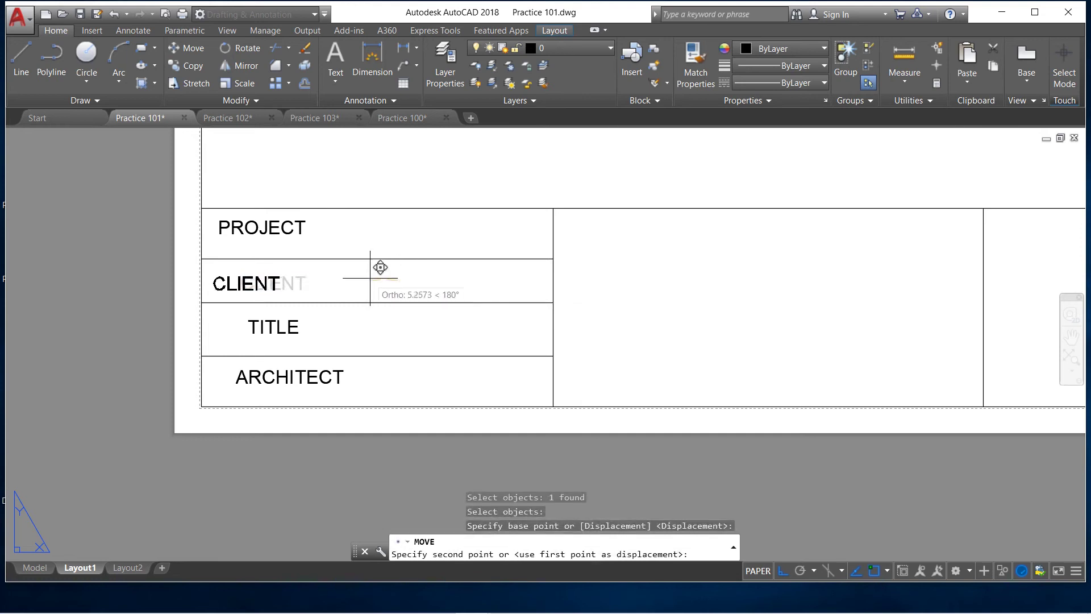
pyautogui.click(380, 267)
pyautogui.click(191, 51)
pyautogui.click(287, 324)
pyautogui.press('Return')
pyautogui.click(377, 318)
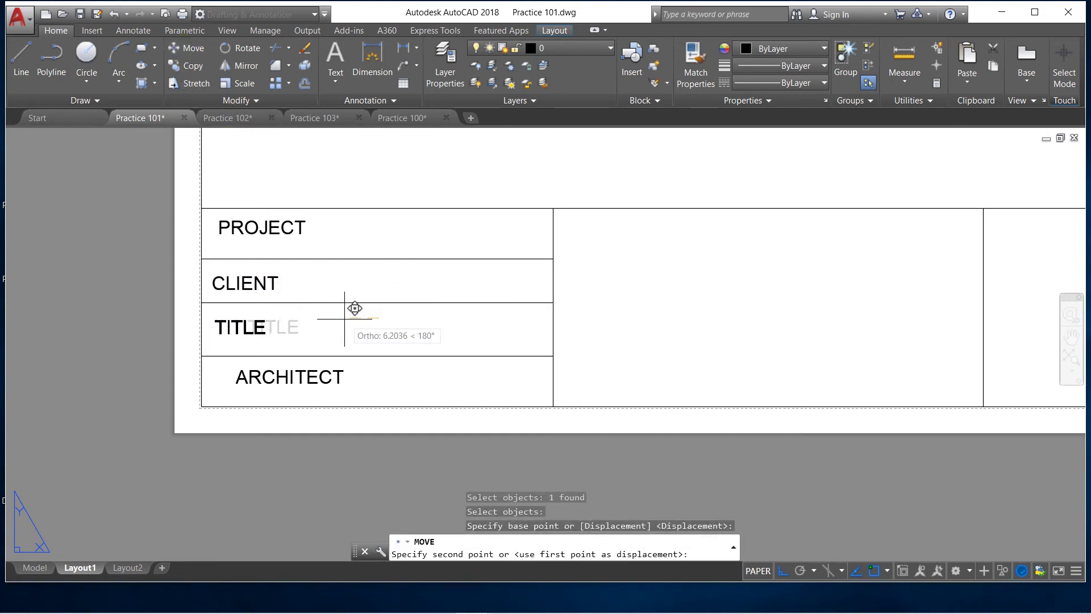
pyautogui.click(349, 319)
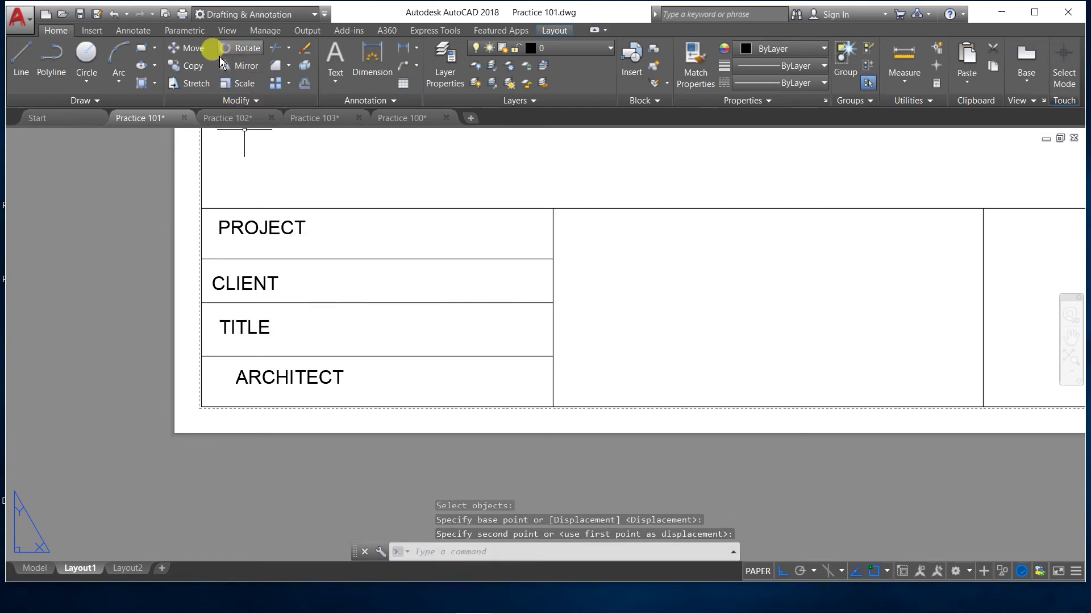
# Move the PROJECT and ARCHITECT labels left within their cells
pyautogui.click(193, 48)
pyautogui.click(282, 229)
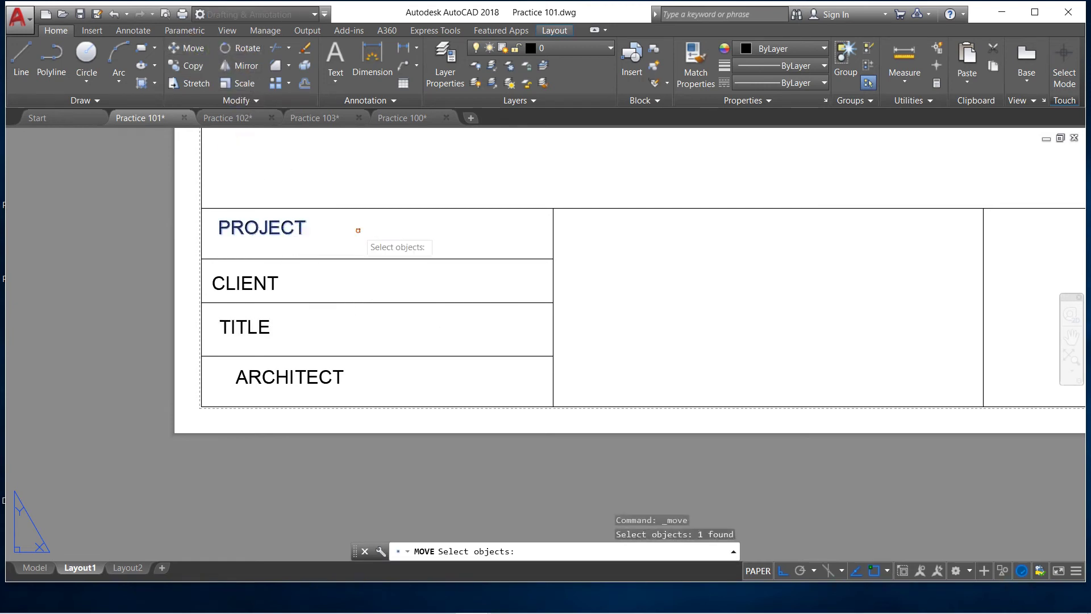
pyautogui.press('Return')
pyautogui.click(357, 230)
pyautogui.click(360, 220)
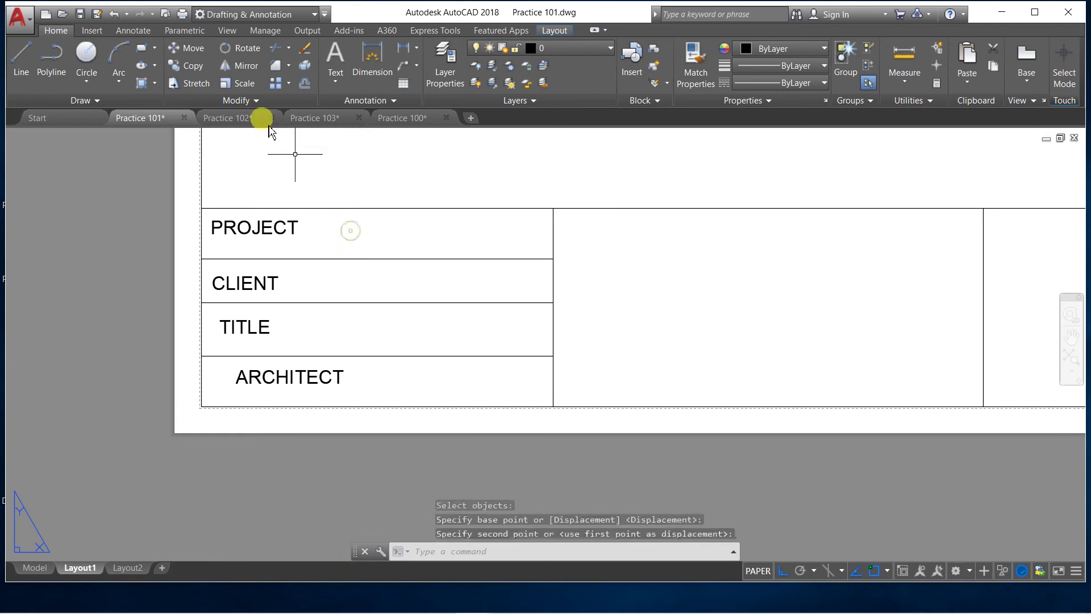
pyautogui.click(196, 48)
pyautogui.click(307, 379)
pyautogui.press('Return')
pyautogui.click(405, 376)
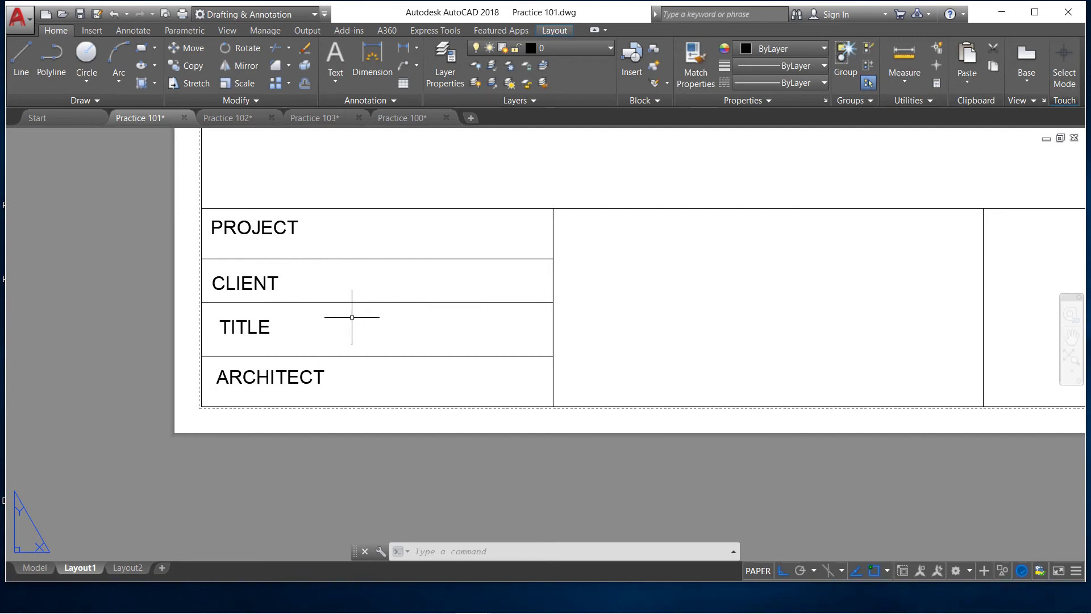
pyautogui.scroll(-2, 329, 317)
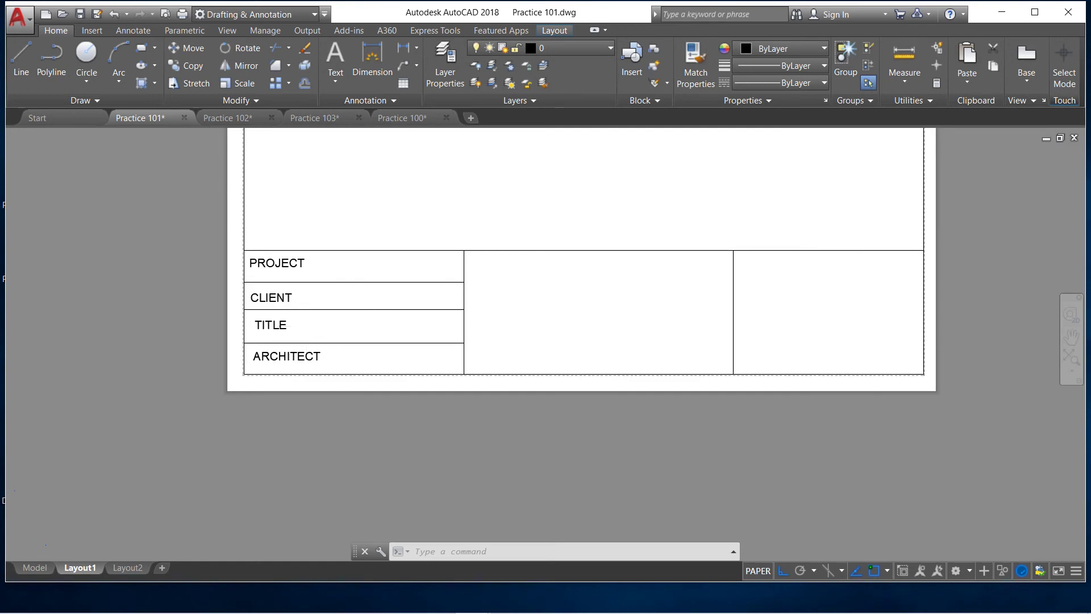
pyautogui.scroll(-2, 307, 329)
pyautogui.scroll(2, 379, 224)
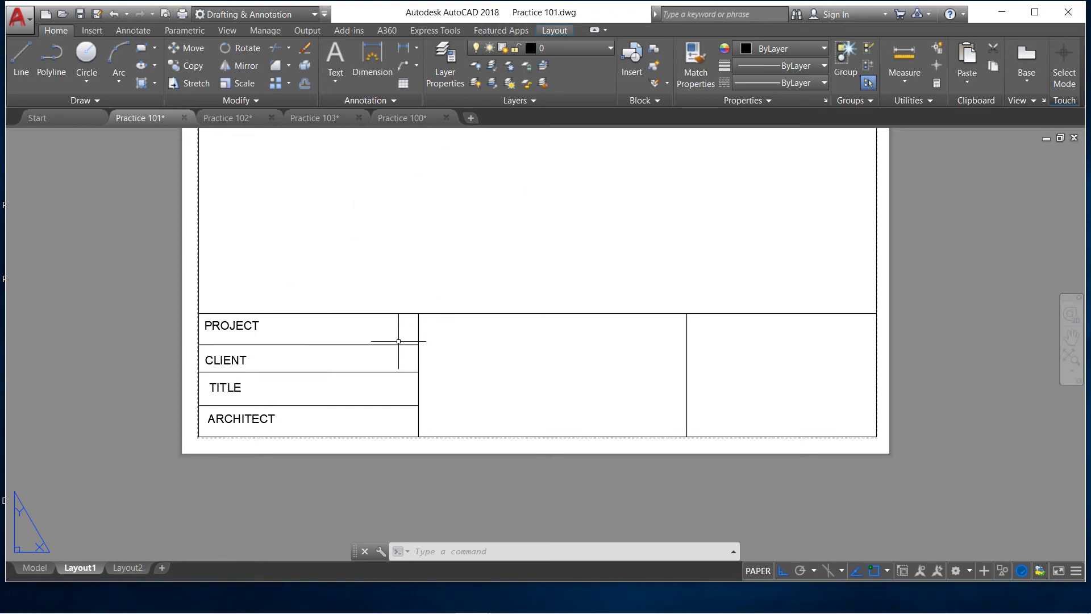
pyautogui.scroll(-6, 398, 318)
pyautogui.scroll(4, 390, 324)
pyautogui.scroll(2, 311, 456)
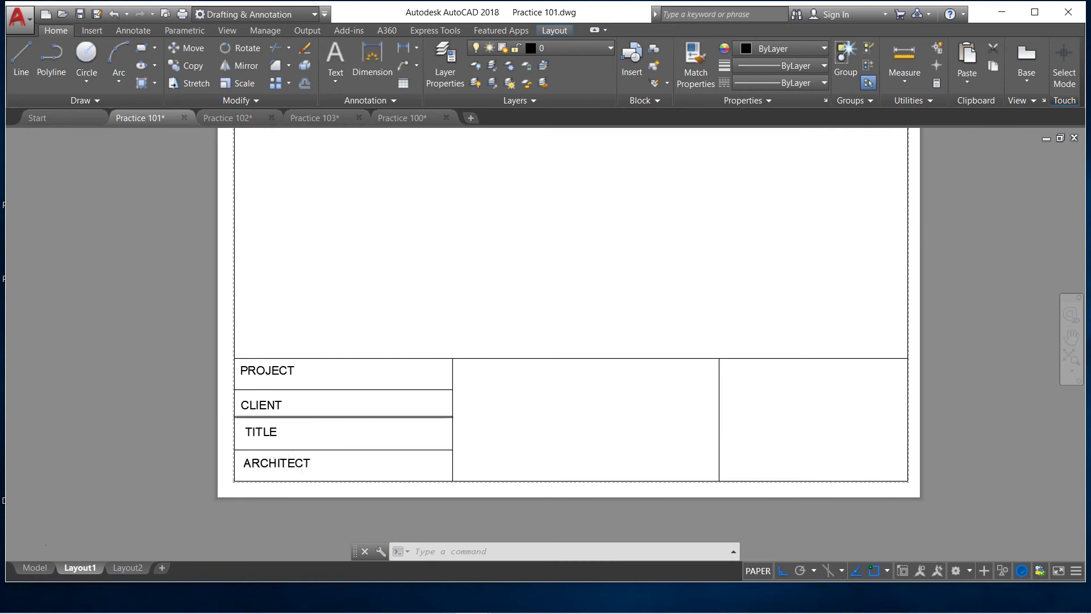
pyautogui.scroll(-2, 258, 415)
pyautogui.scroll(2, 463, 414)
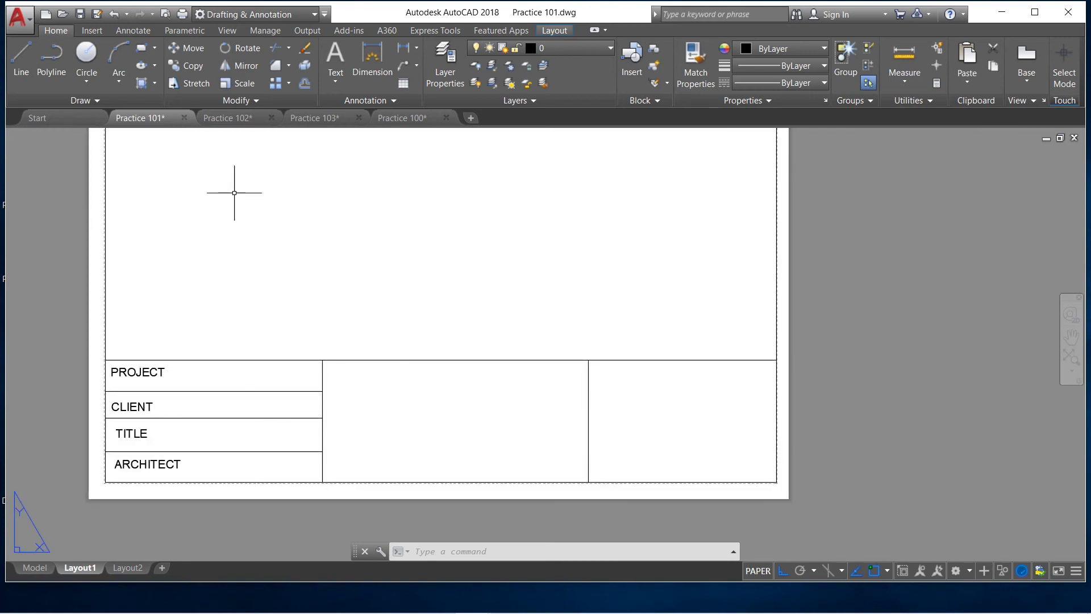
# Copy the PROJECT label into the middle title-block cell
pyautogui.click(193, 65)
pyautogui.click(136, 372)
pyautogui.press('Return')
pyautogui.click(133, 373)
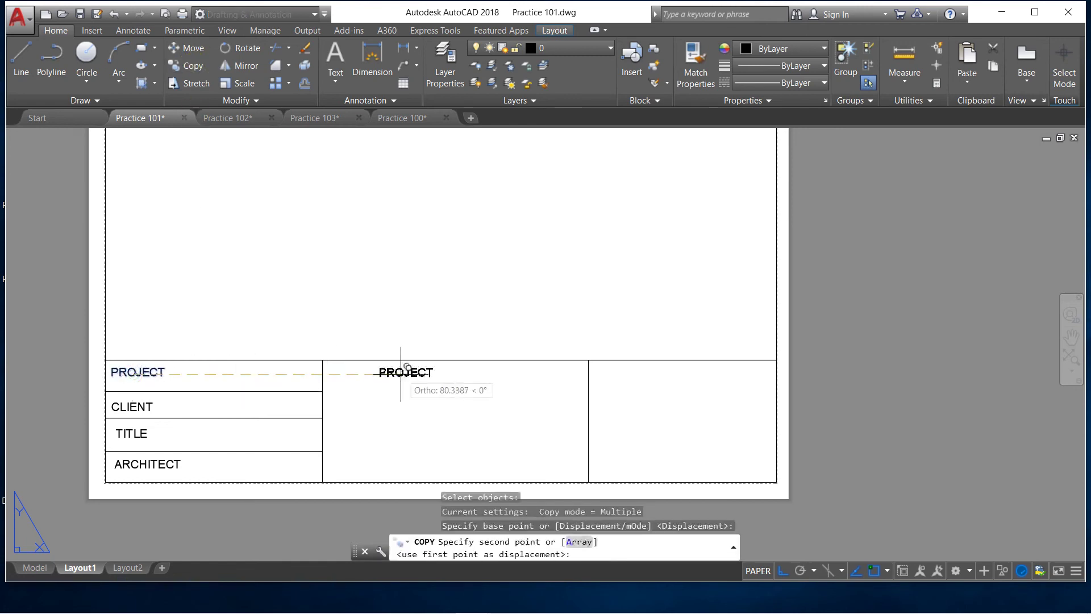
pyautogui.click(360, 373)
pyautogui.rightClick(362, 380)
pyautogui.click(392, 387)
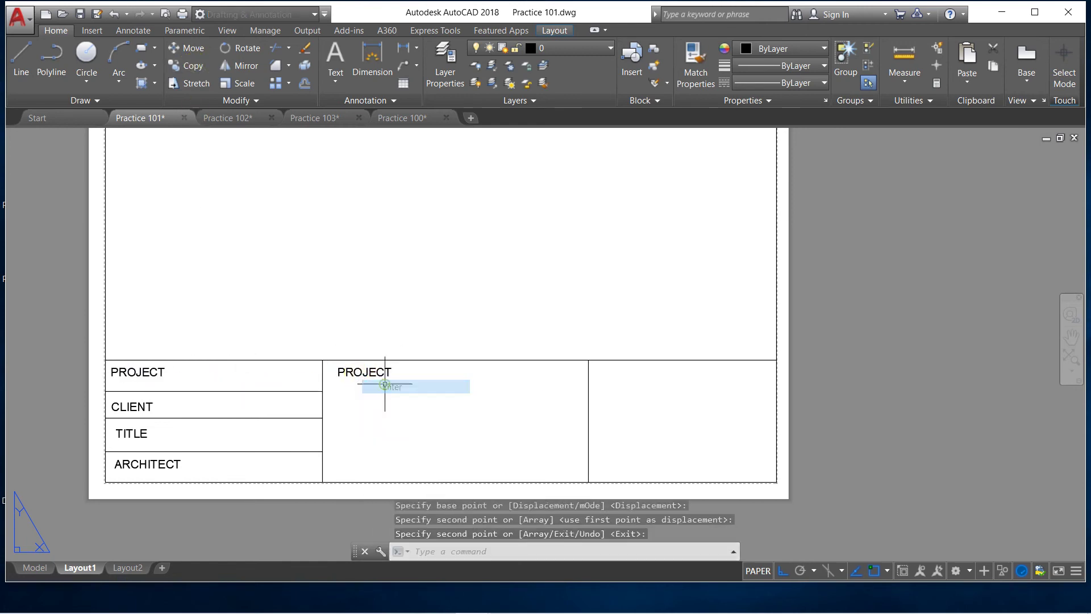
pyautogui.scroll(5, 375, 369)
pyautogui.scroll(3, 410, 372)
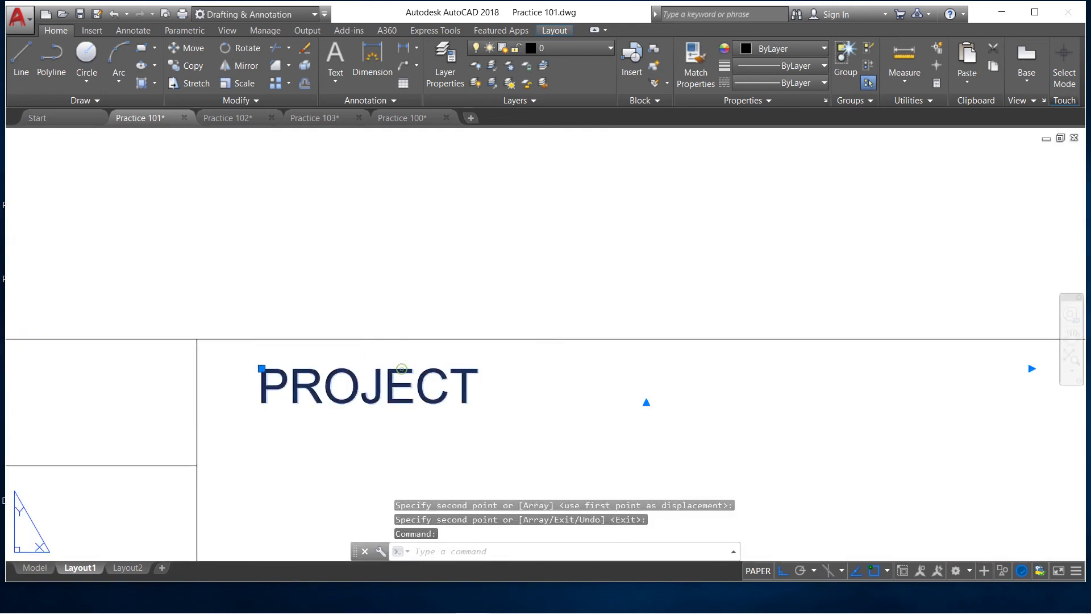
# Retype the copied text as NOTE:
pyautogui.doubleClick(446, 366)
pyautogui.moveTo(480, 374); pyautogui.dragTo(269, 380)
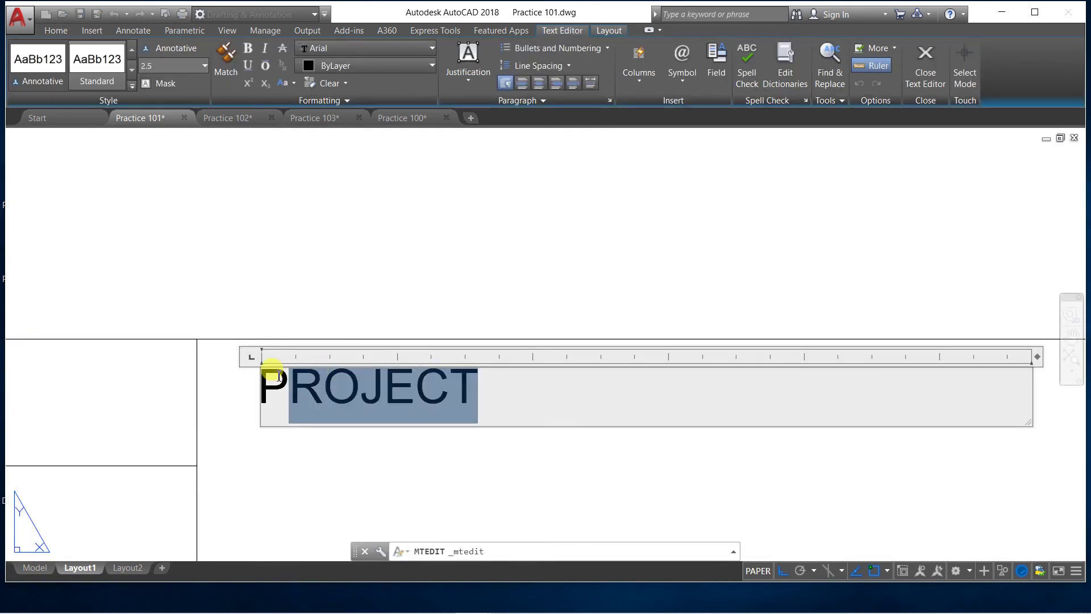
pyautogui.write('NOTE:')
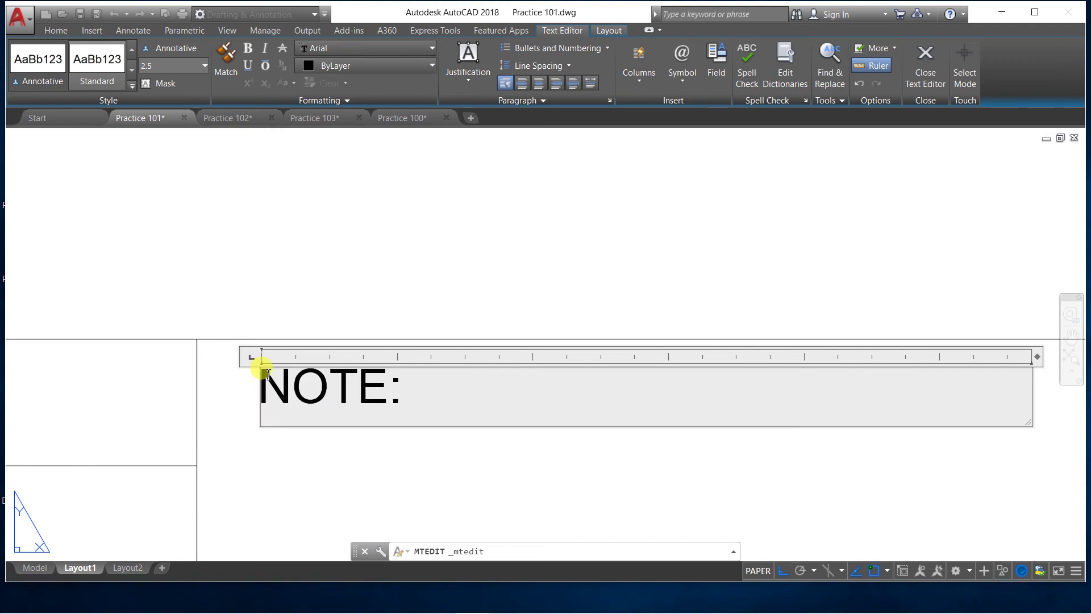
pyautogui.click(242, 444)
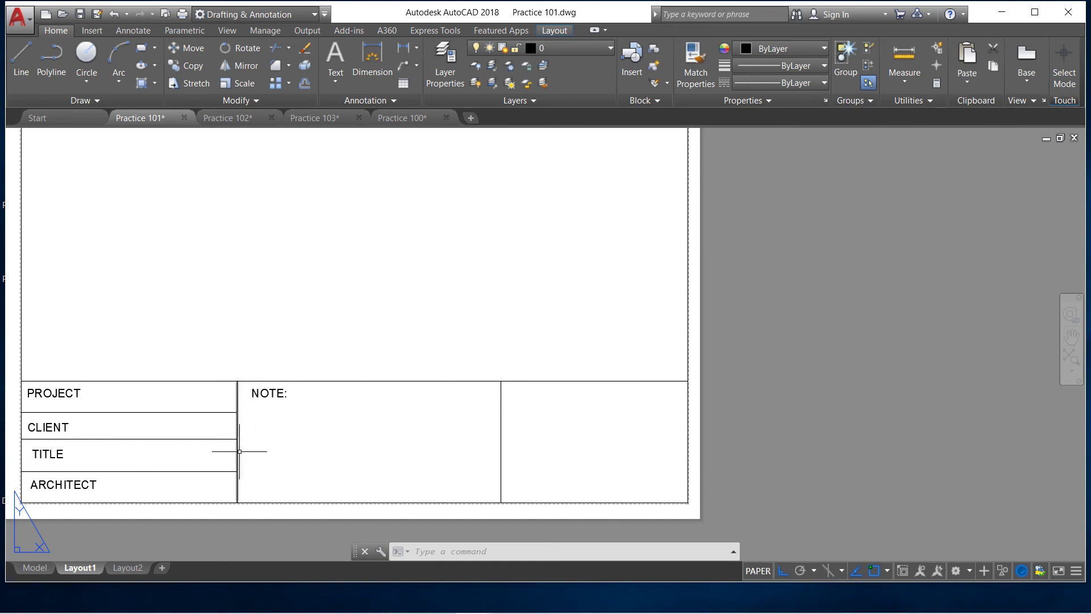
# Copy the NOTE: label into the right cell and open the copy for editing
pyautogui.scroll(-2, 269, 399)
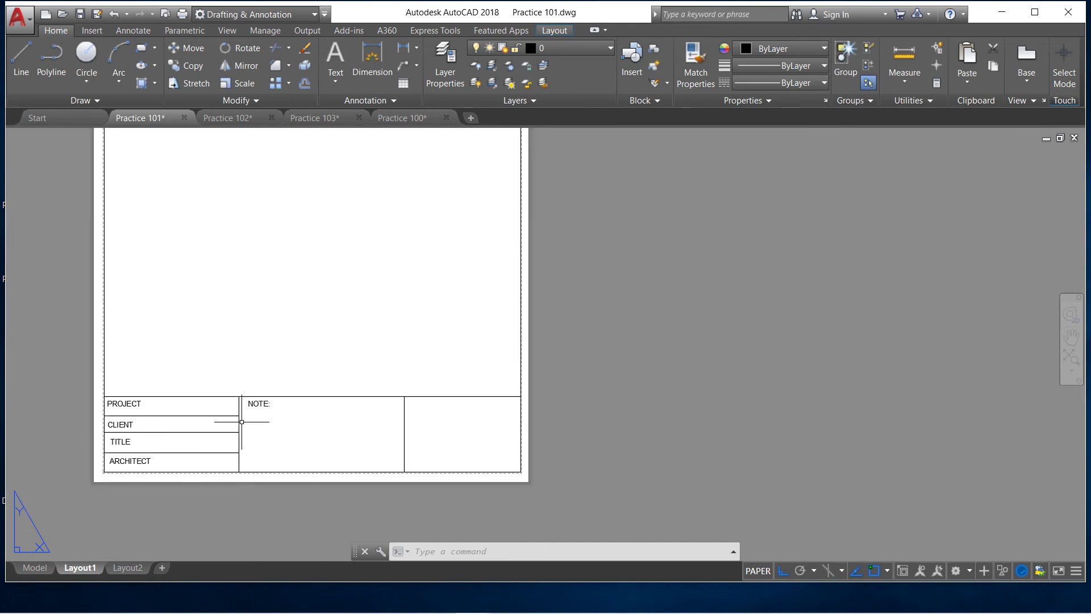
pyautogui.scroll(2, 253, 434)
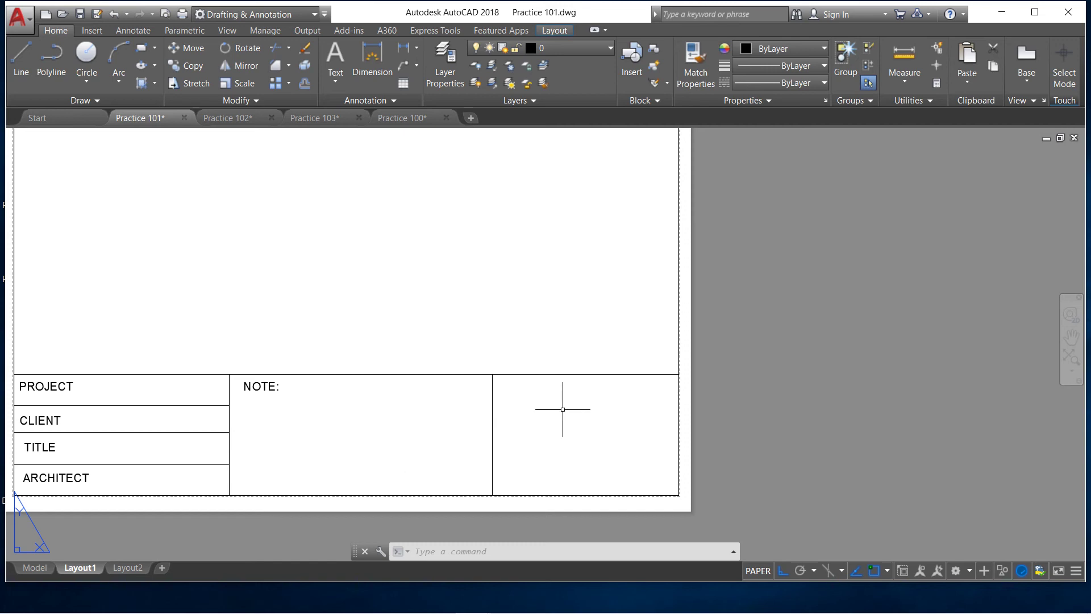
pyautogui.click(193, 65)
pyautogui.click(253, 386)
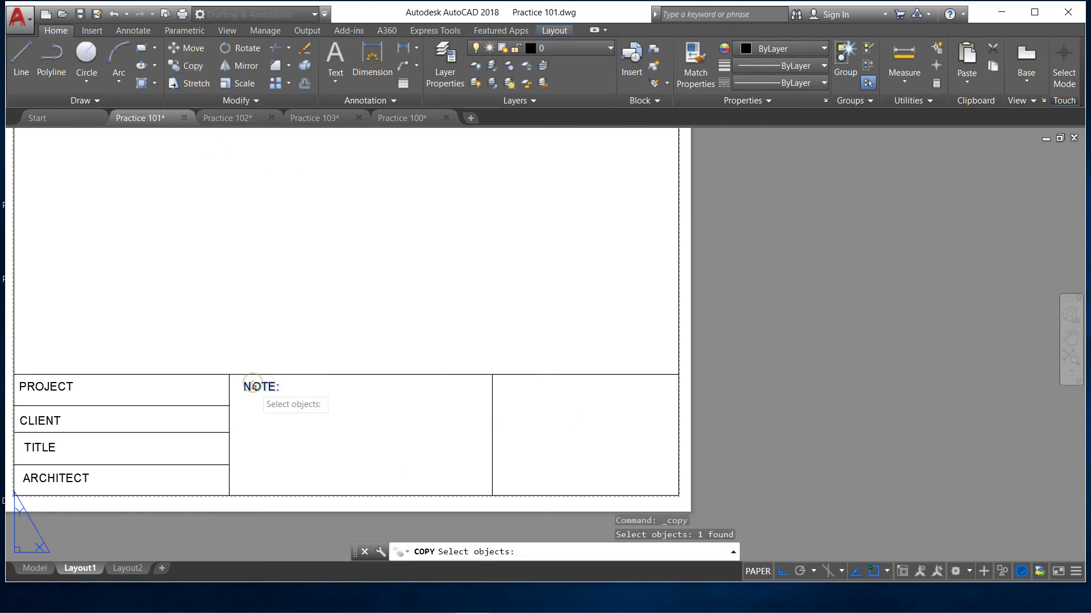
pyautogui.press('Return')
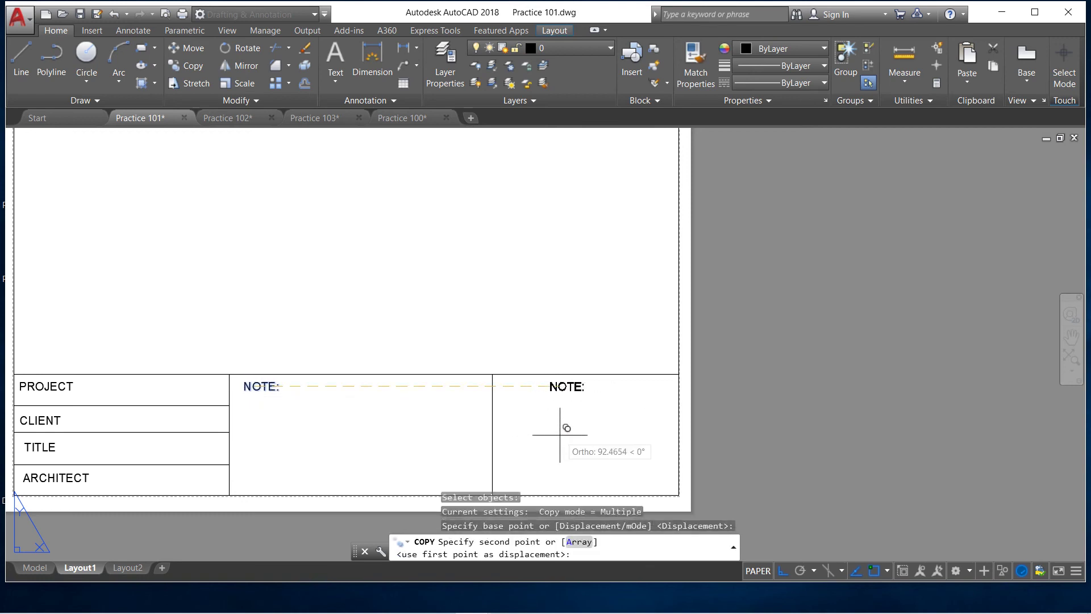
pyautogui.click(559, 435)
pyautogui.press('Return')
pyautogui.scroll(4, 562, 392)
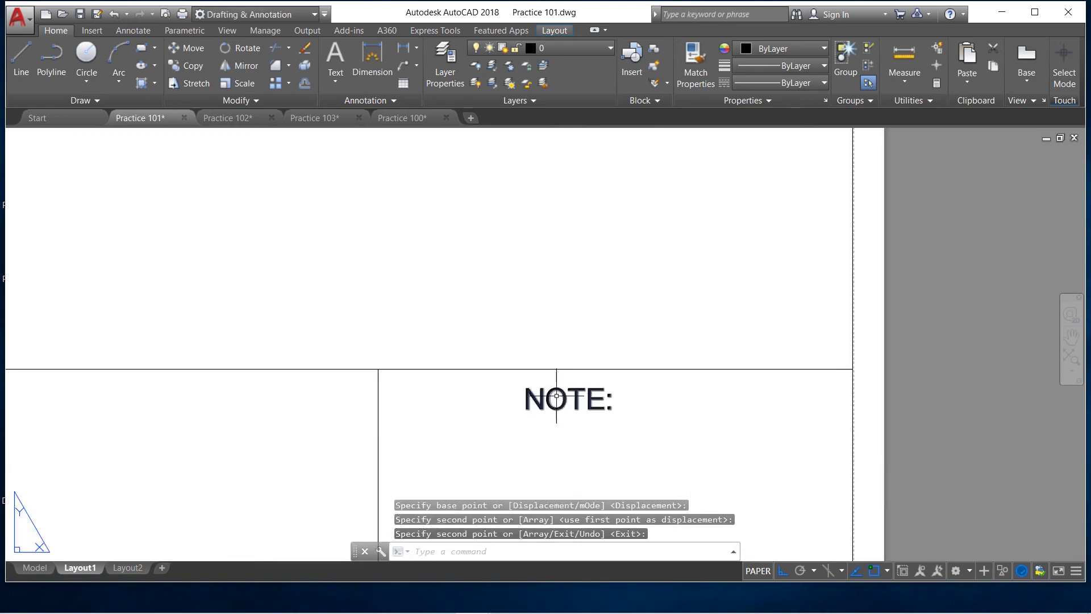
pyautogui.press('Return')
pyautogui.click(554, 392)
pyautogui.doubleClick(625, 398)
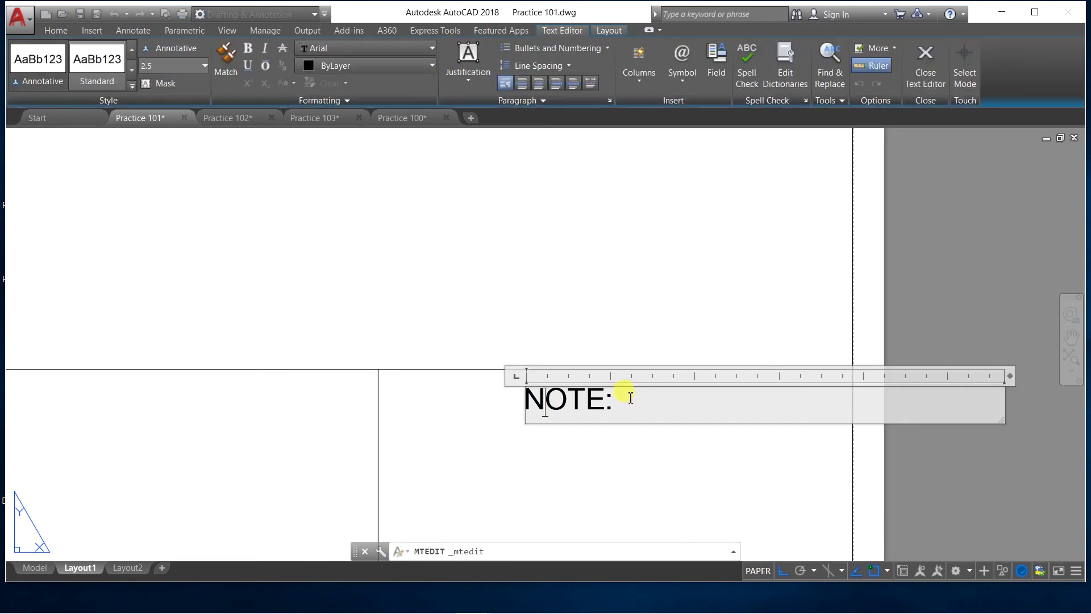
# Retype the text as COMPANY LOGO on two lines with centre justification
pyautogui.moveTo(626, 397); pyautogui.dragTo(522, 401)
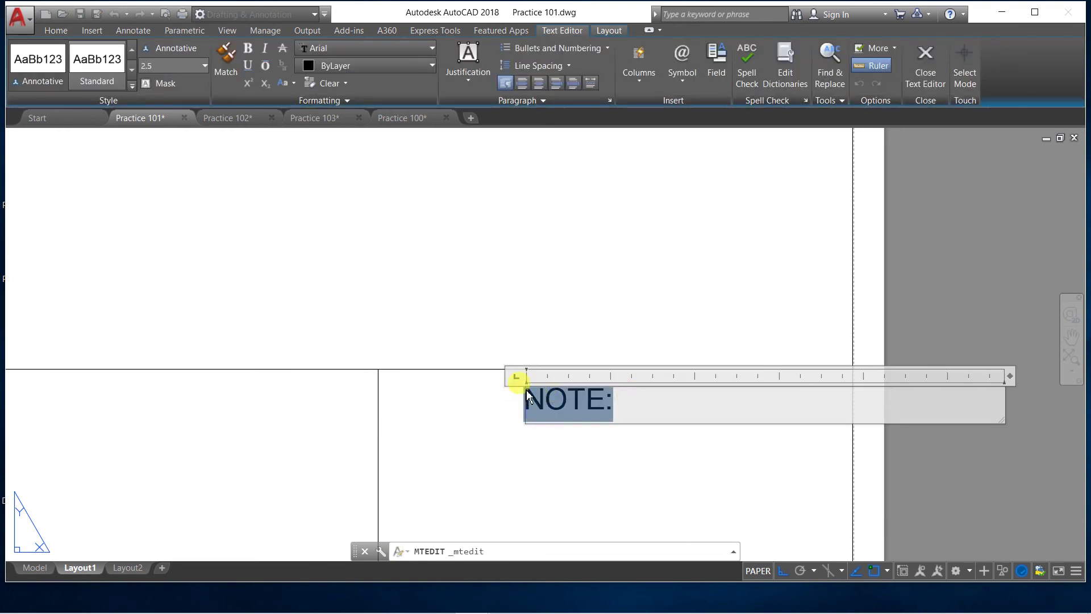
pyautogui.write('COMPA')
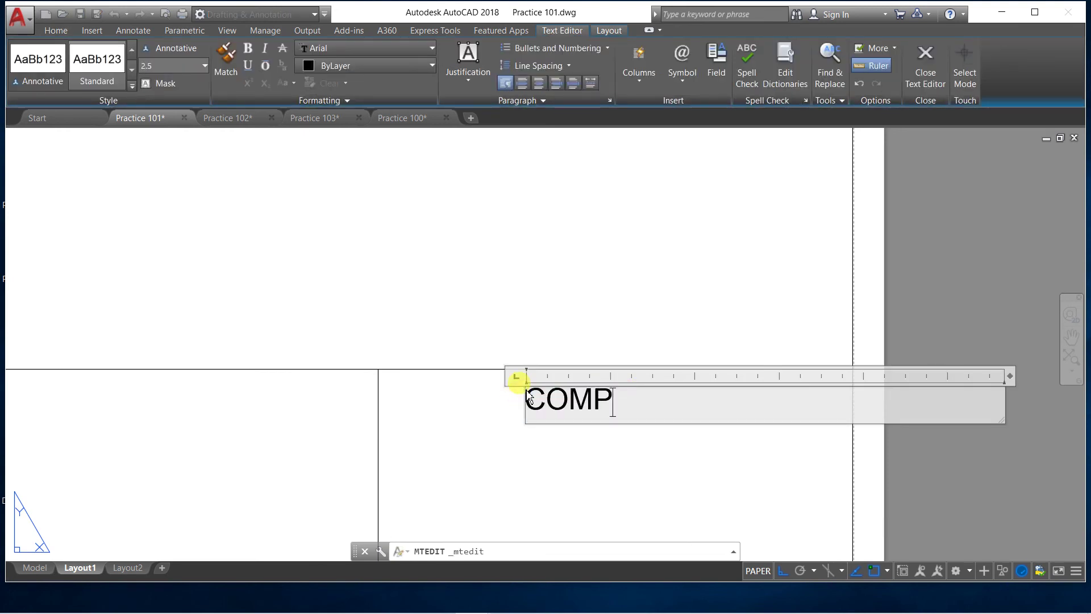
pyautogui.write('NY LOGO')
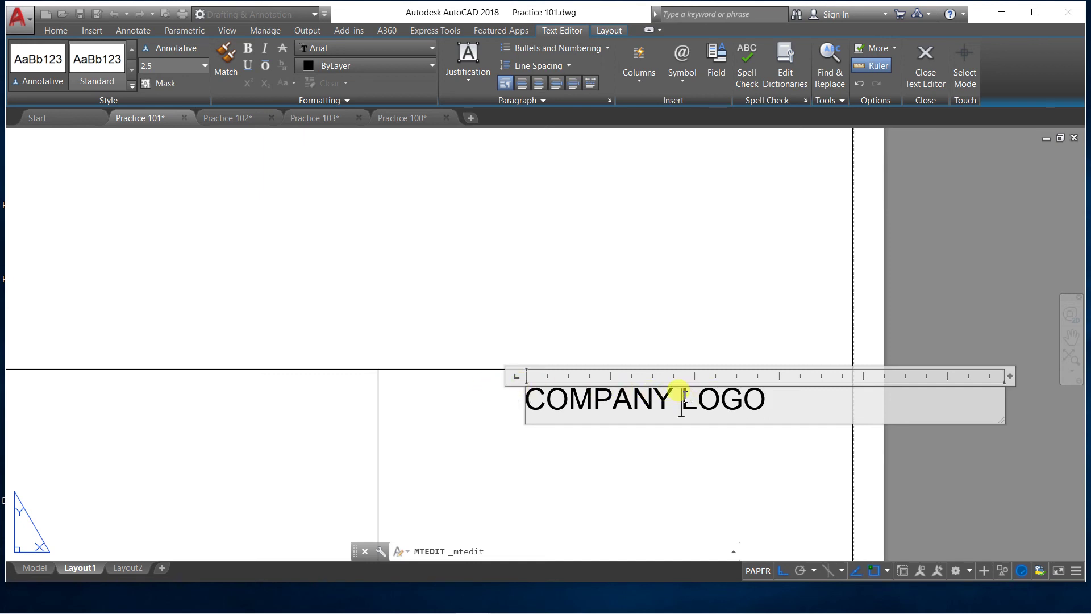
pyautogui.click(682, 404)
pyautogui.press('Return')
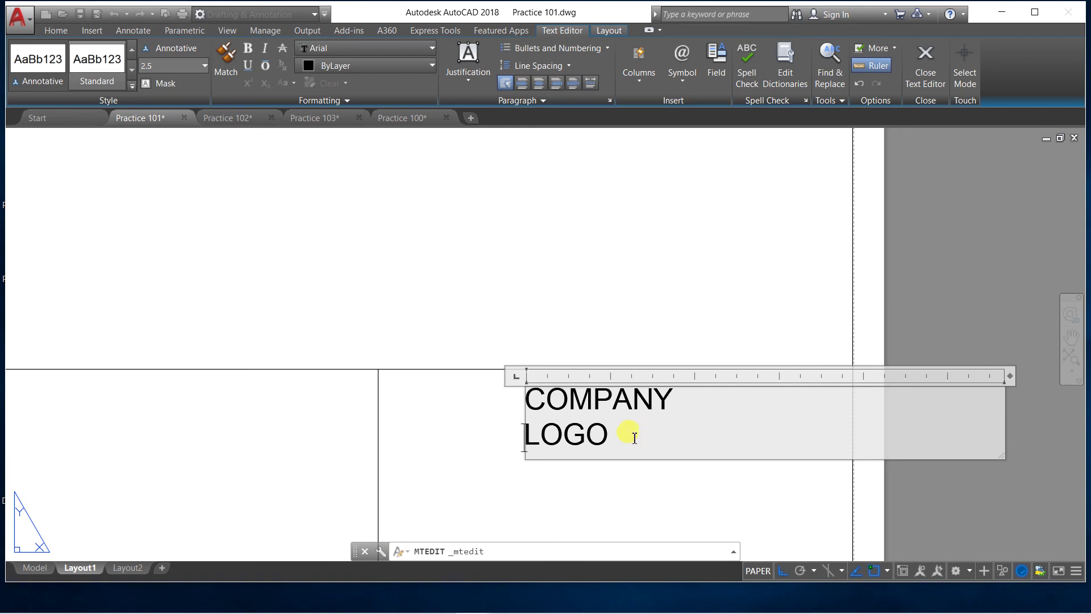
pyautogui.moveTo(634, 438); pyautogui.dragTo(499, 384)
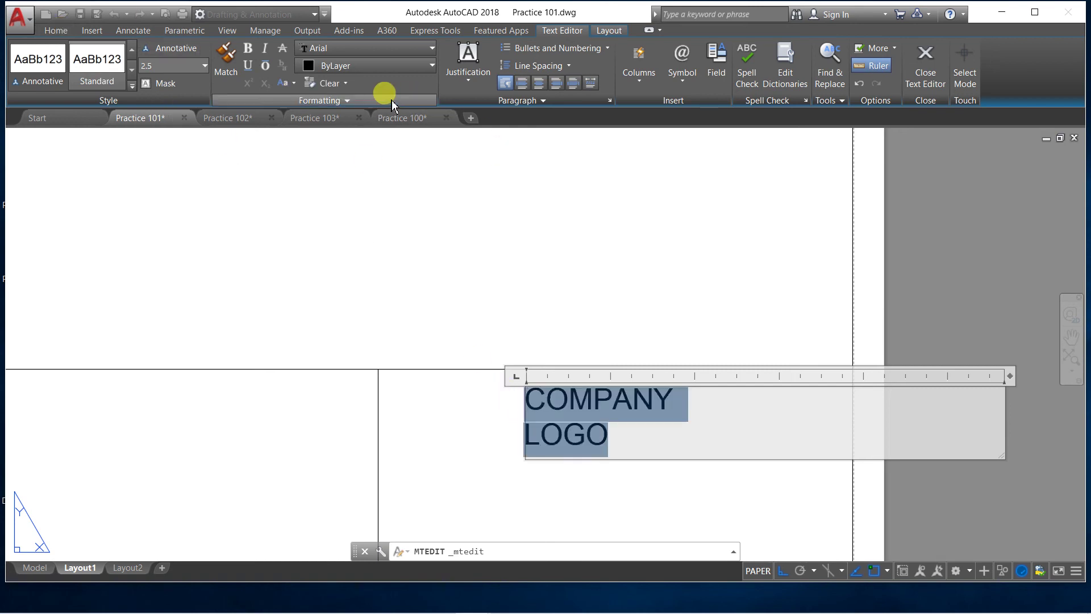
pyautogui.click(525, 83)
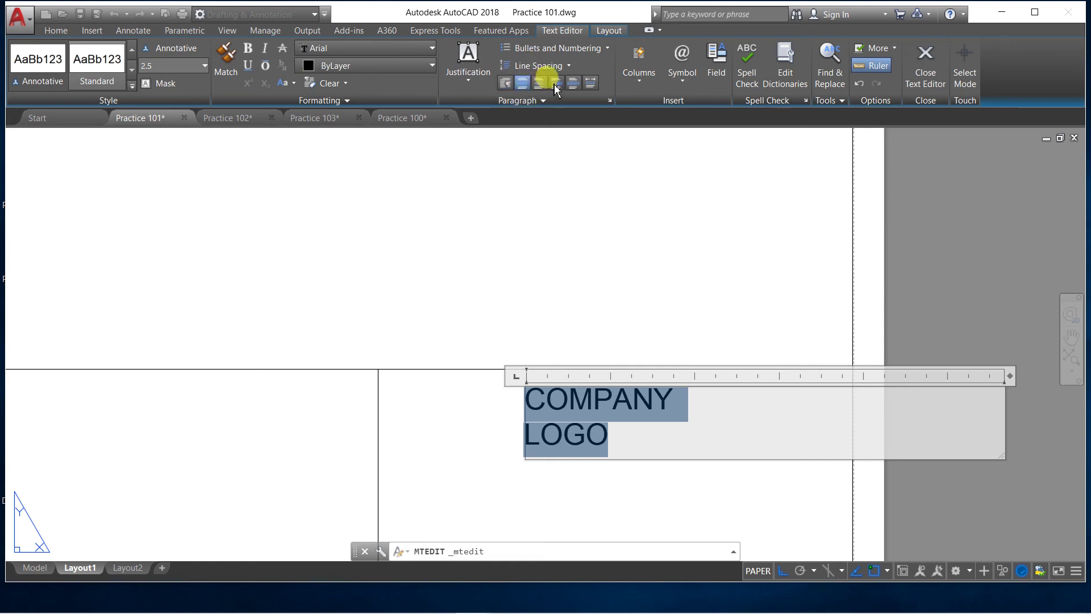
pyautogui.click(556, 84)
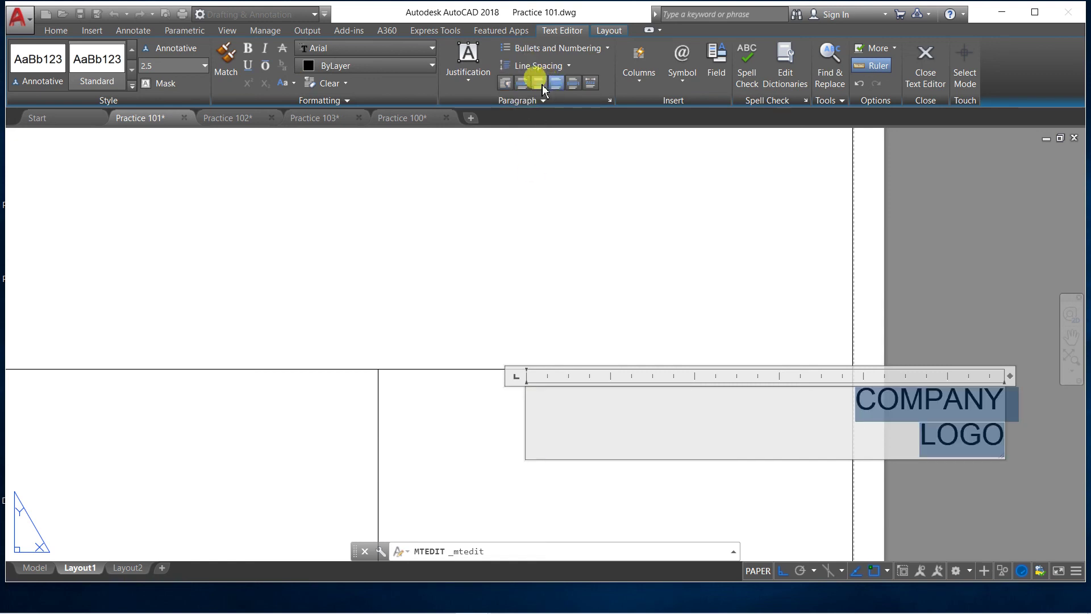
pyautogui.click(767, 264)
# Move the COMPANY LOGO label down to the right cell's centre with Ortho off
pyautogui.scroll(-2, 295, 204)
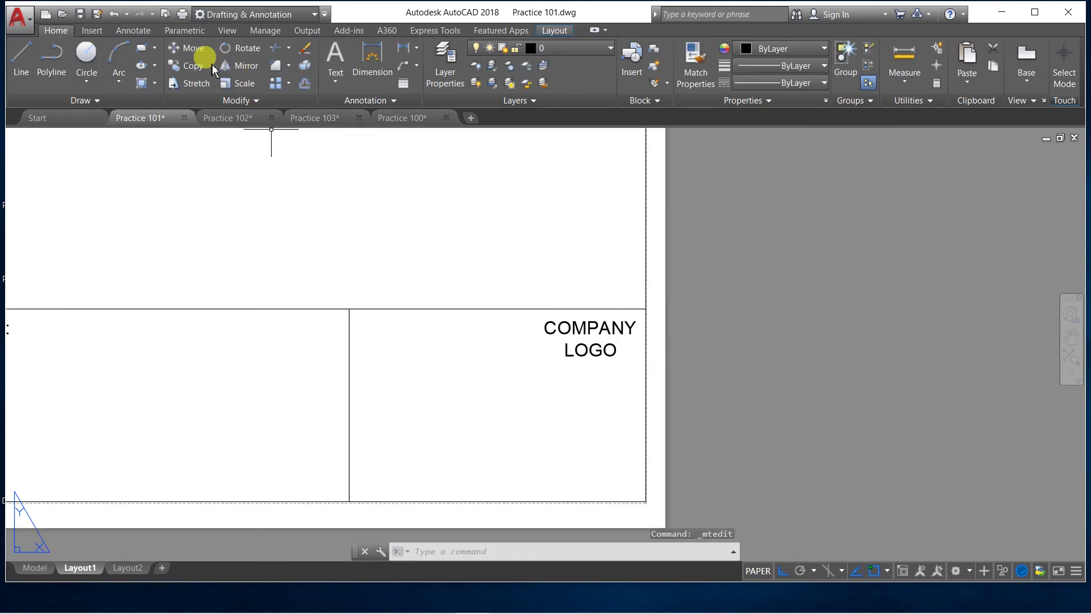
pyautogui.click(592, 328)
pyautogui.press('Return')
pyautogui.click(592, 328)
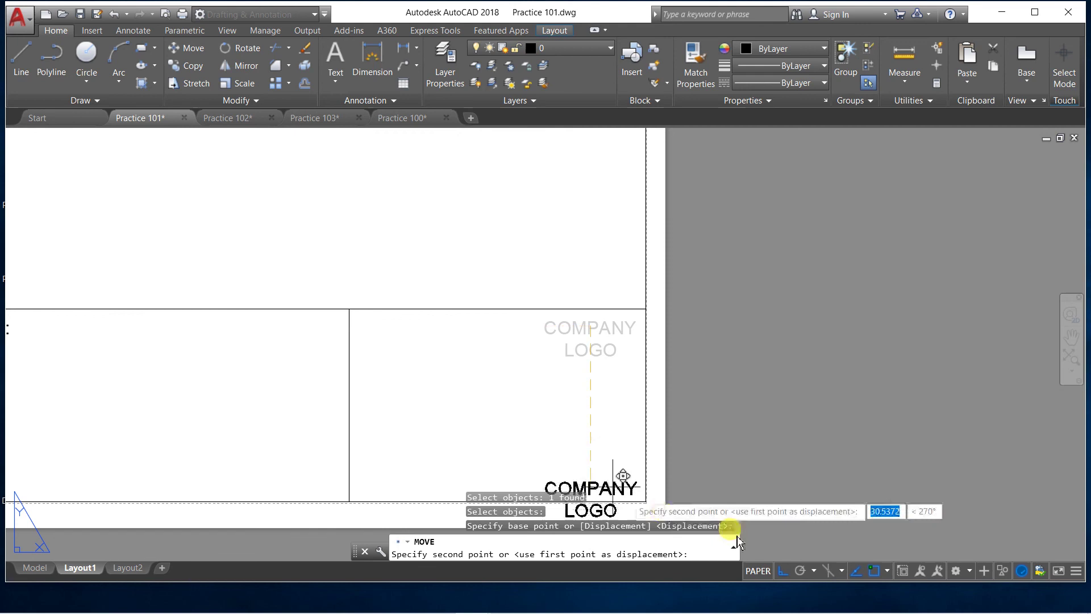
pyautogui.click(784, 570)
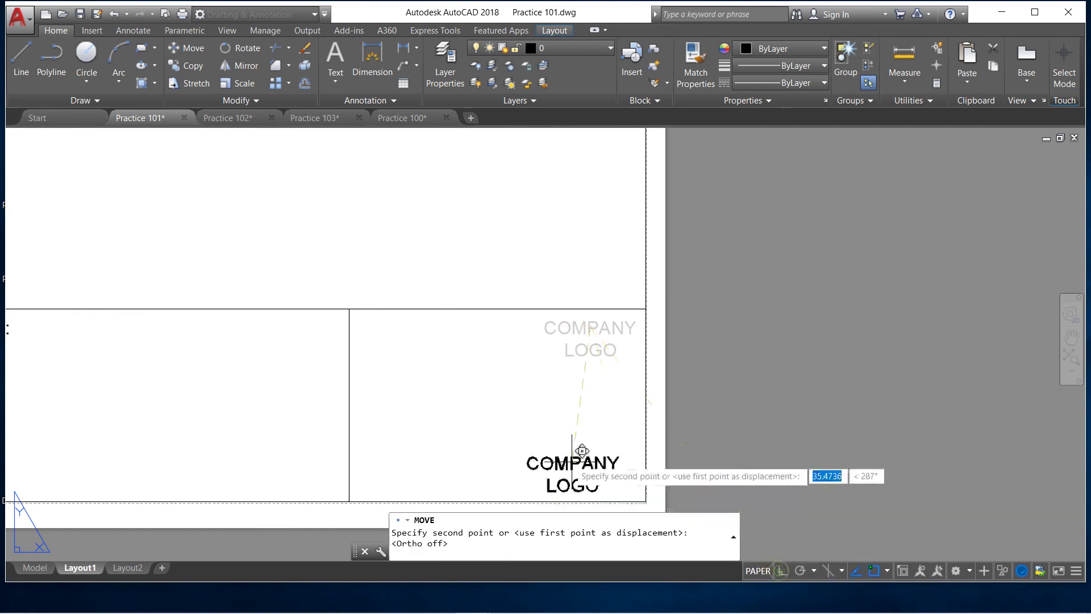
pyautogui.click(511, 404)
pyautogui.scroll(-6, 500, 366)
pyautogui.scroll(2, 390, 334)
pyautogui.scroll(2, 392, 331)
pyautogui.scroll(-2, 375, 345)
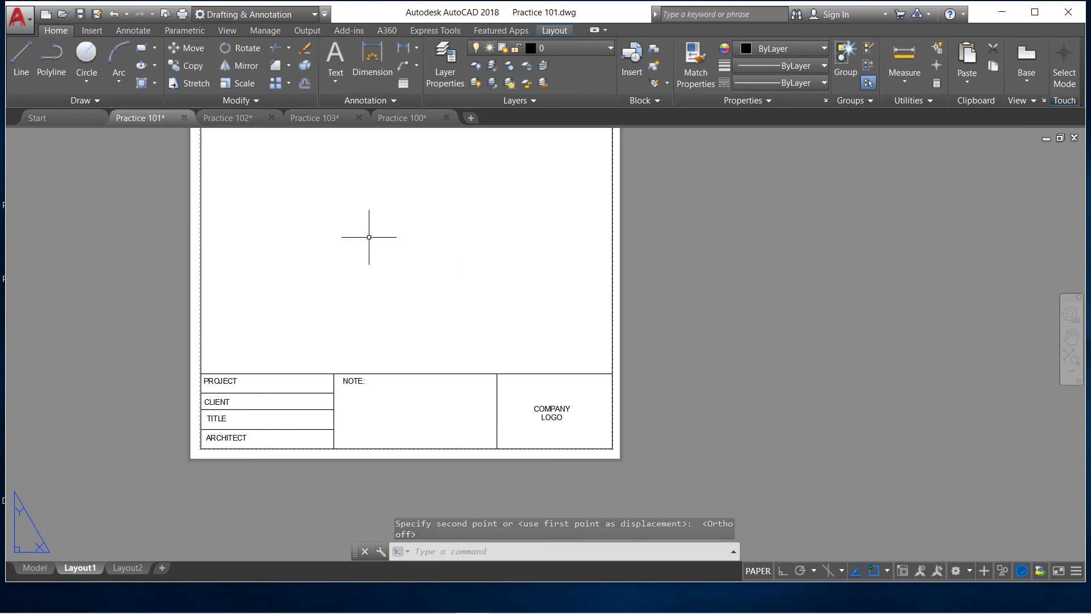
# Set the title block's top dividing line to a 0.40 mm lineweight
pyautogui.click(546, 374)
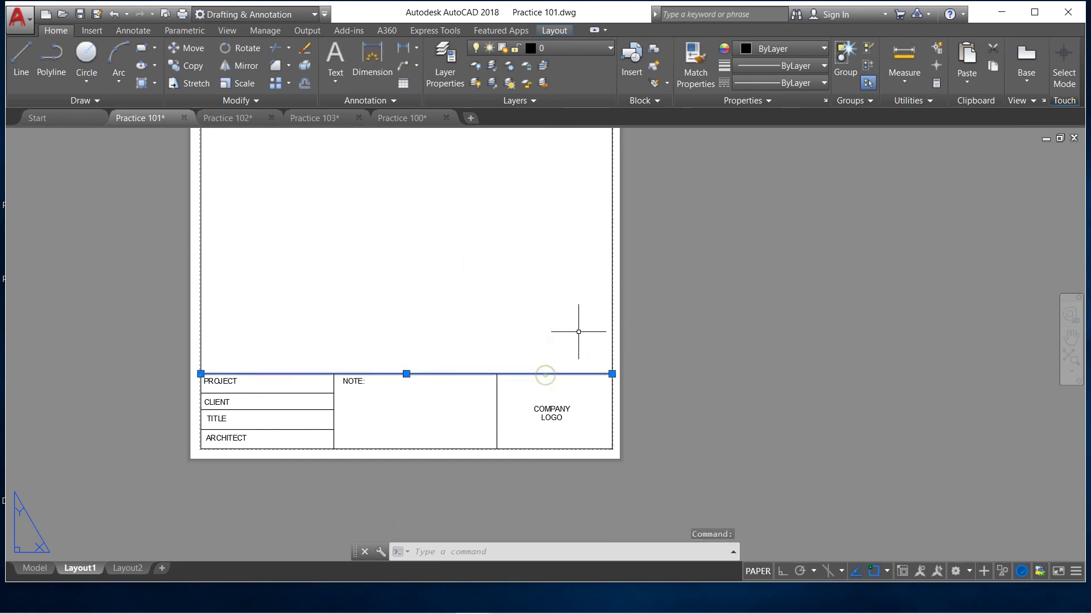
pyautogui.click(826, 66)
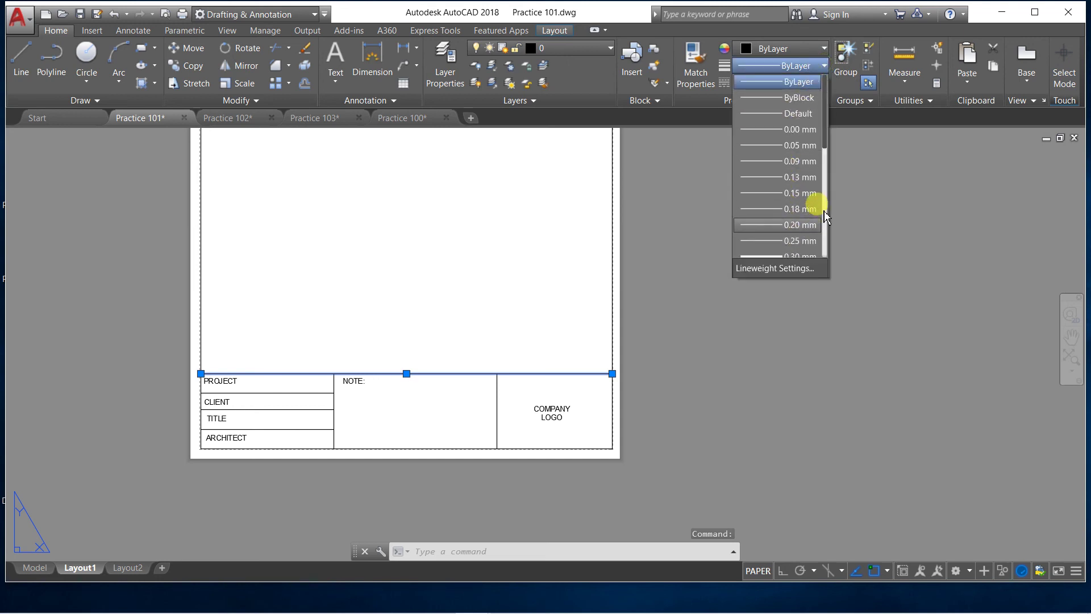
pyautogui.click(823, 236)
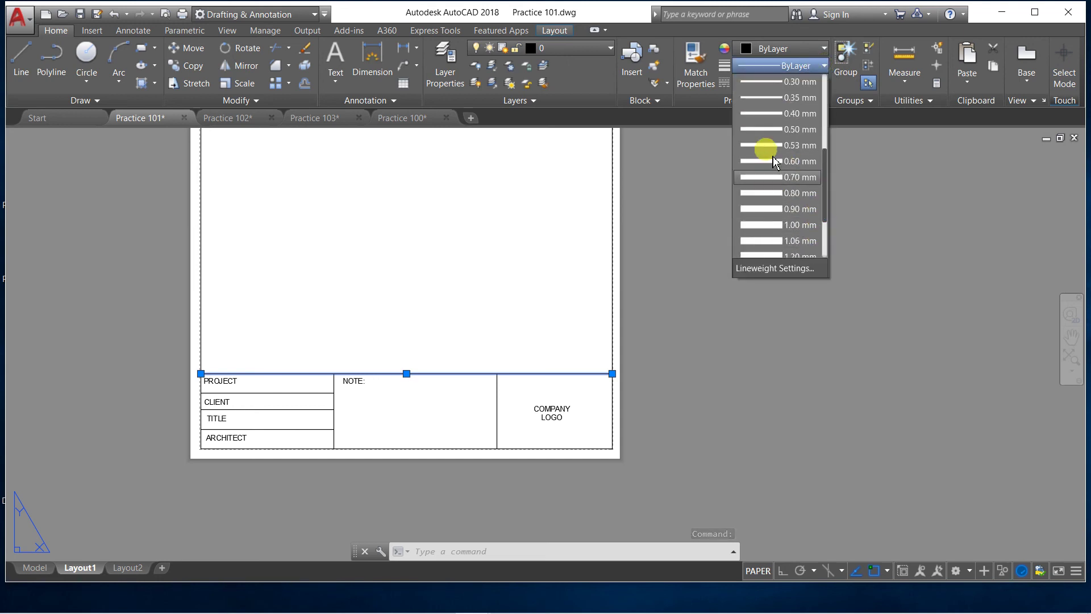
pyautogui.click(762, 113)
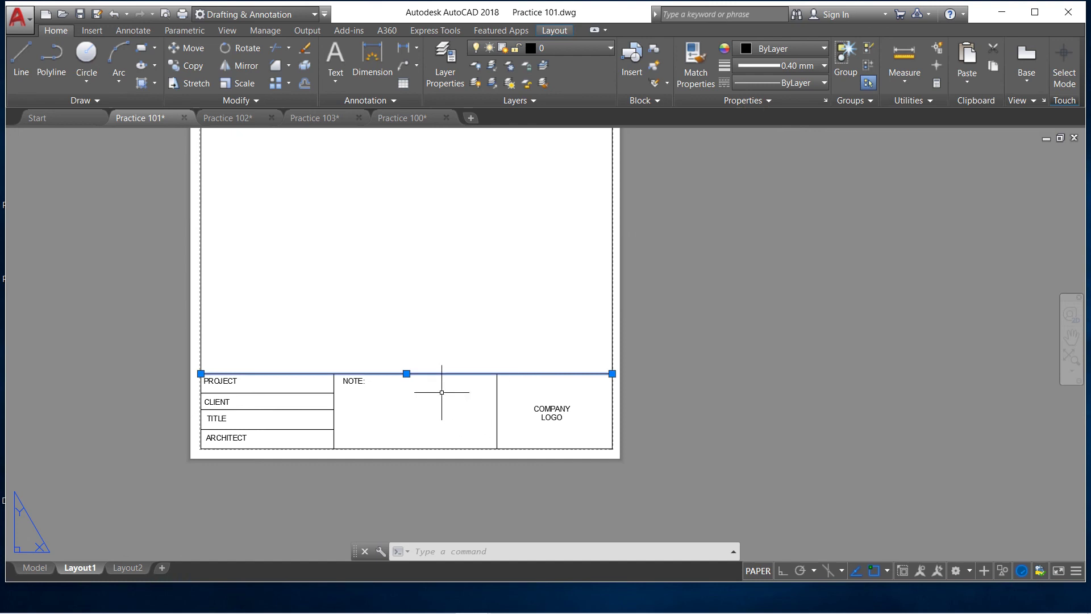
pyautogui.press('Escape')
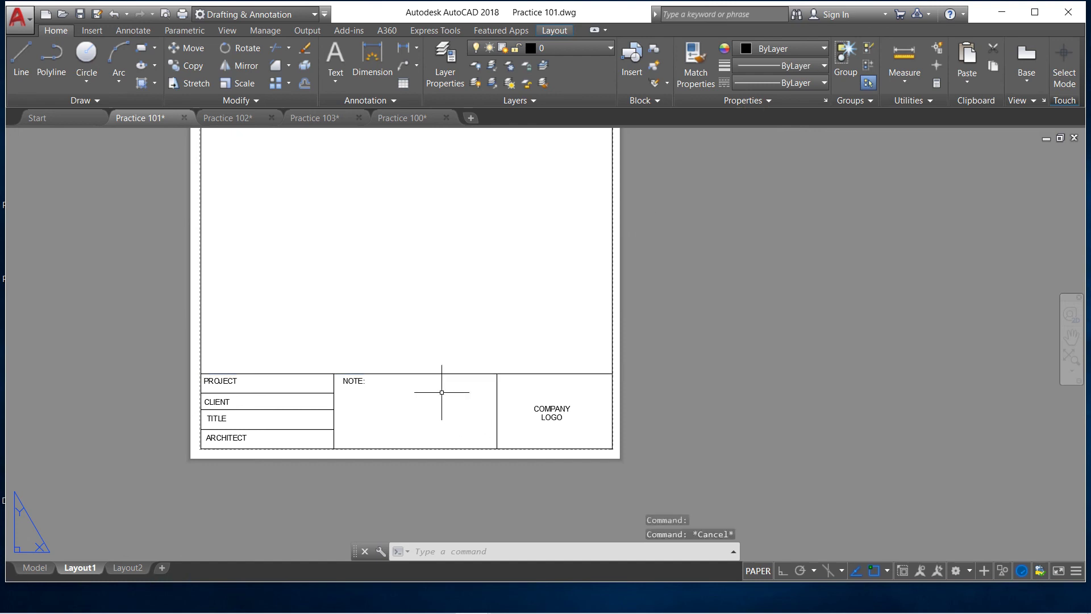
pyautogui.click(445, 373)
pyautogui.write('LI')
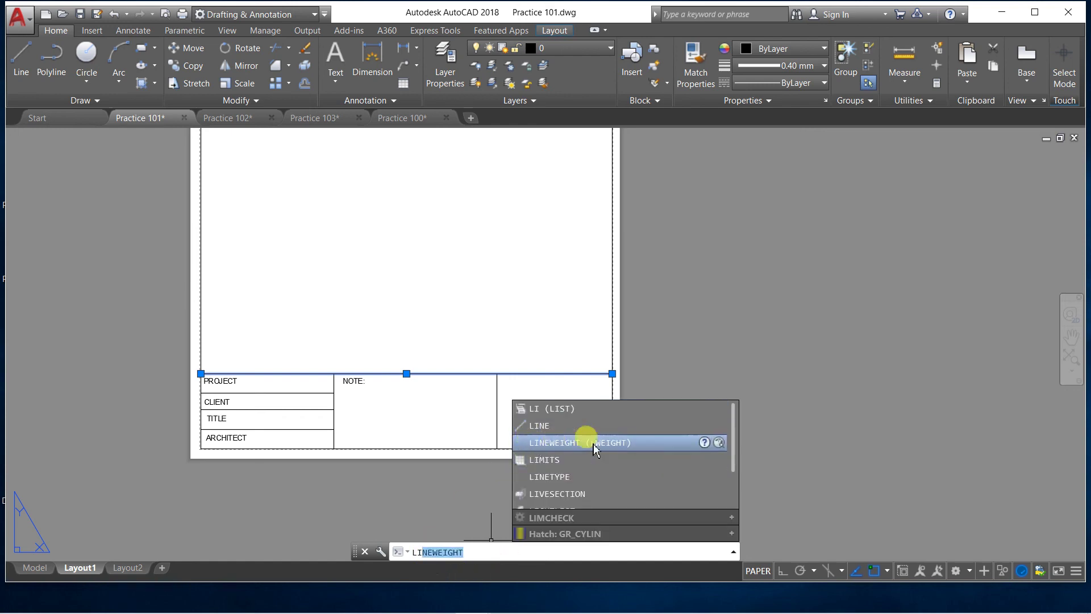
# Switch on Display Lineweight in the Lineweight Settings dialog
pyautogui.click(573, 449)
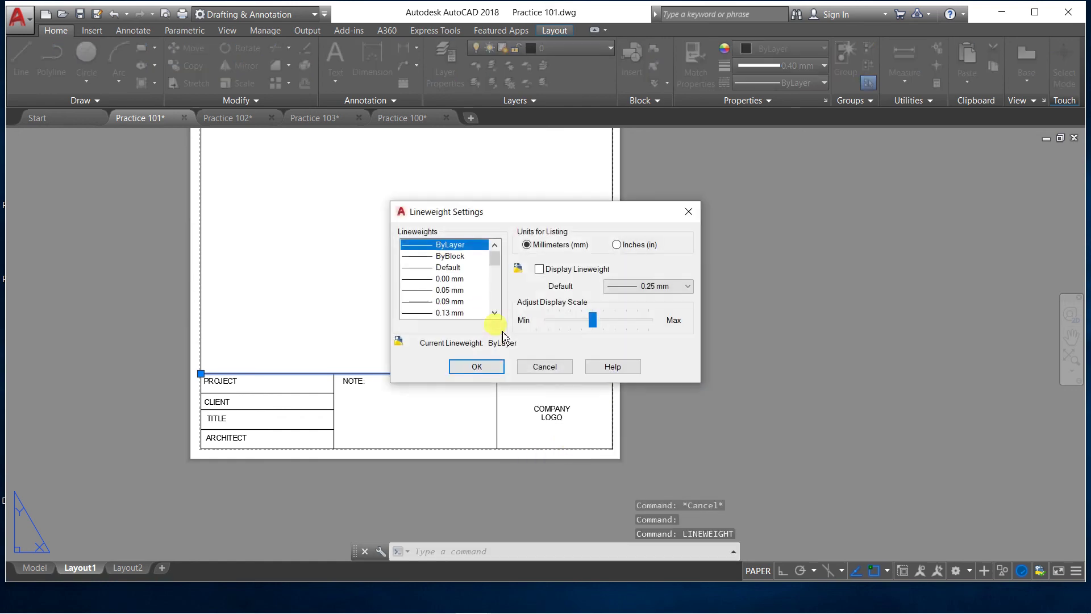
pyautogui.moveTo(539, 269)
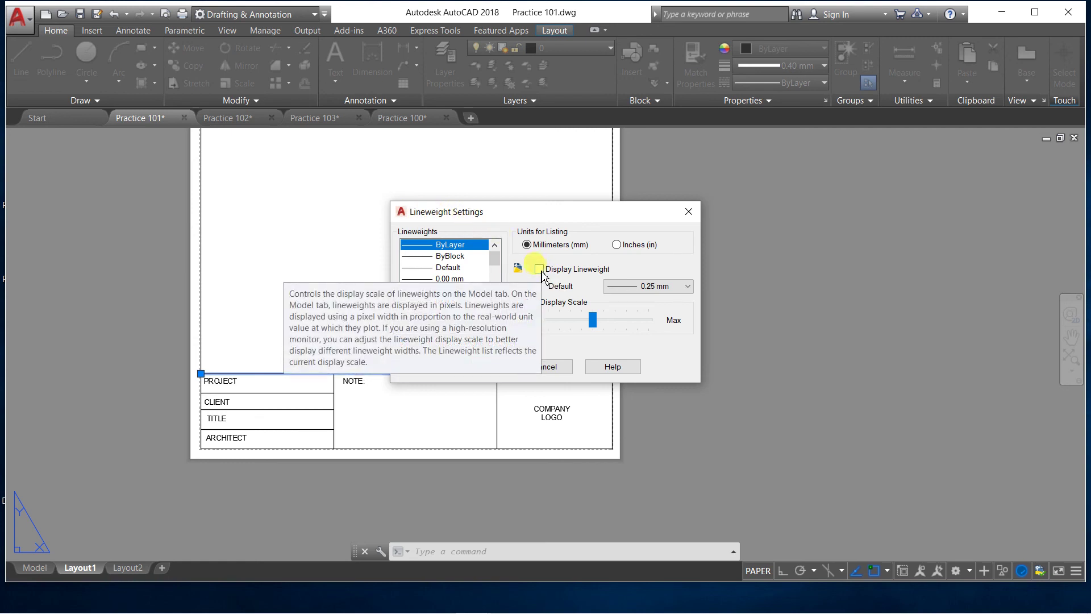
pyautogui.click(541, 271)
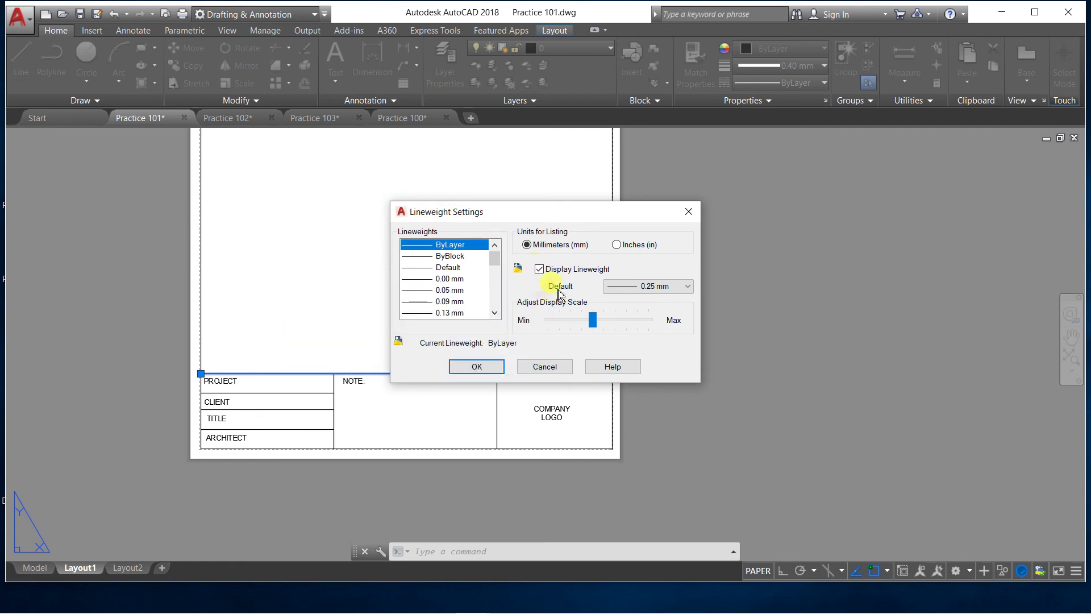
pyautogui.click(462, 366)
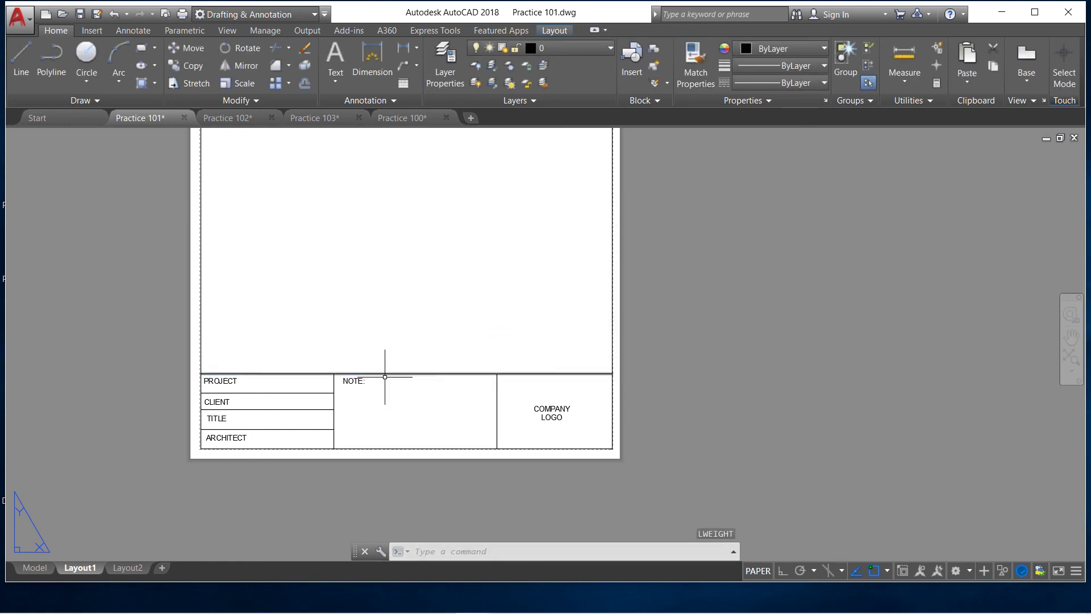
# Adjust the zoom and select the title block's top line
pyautogui.scroll(2, 385, 376)
pyautogui.scroll(3, 382, 375)
pyautogui.scroll(3, 379, 373)
pyautogui.scroll(-3, 379, 374)
pyautogui.scroll(-2, 379, 373)
pyautogui.click(385, 372)
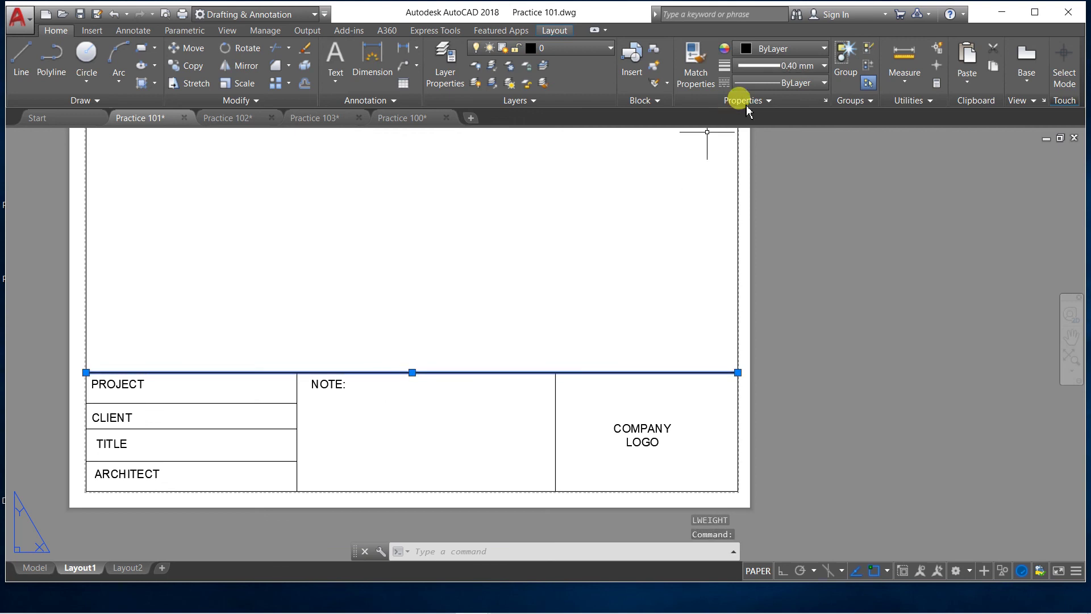
# Keep the title-block top line's lineweight at 0.40 mm, then deselect it
pyautogui.click(804, 65)
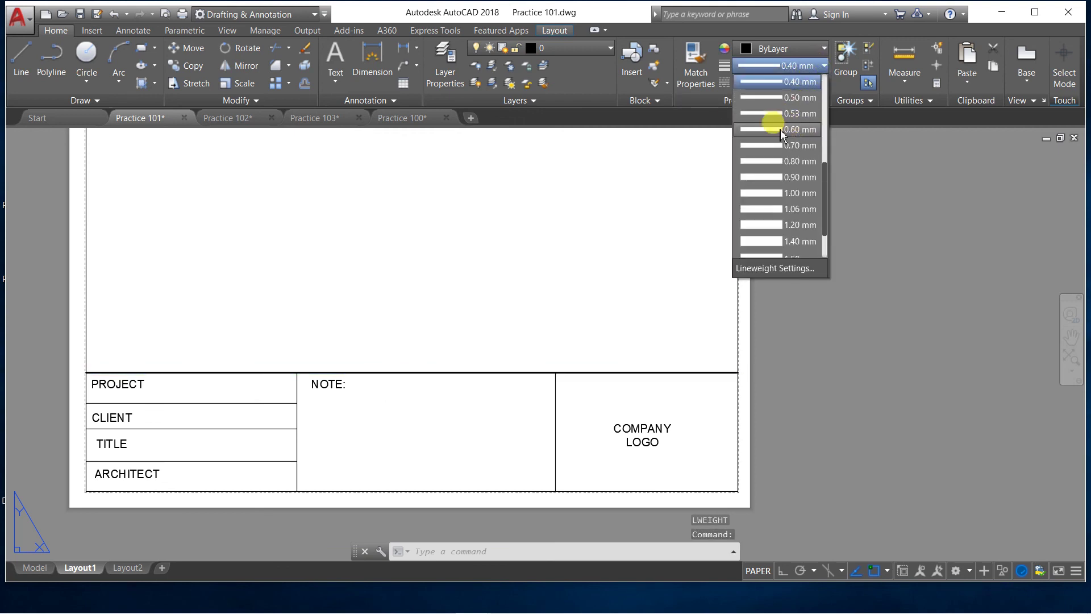
pyautogui.click(762, 86)
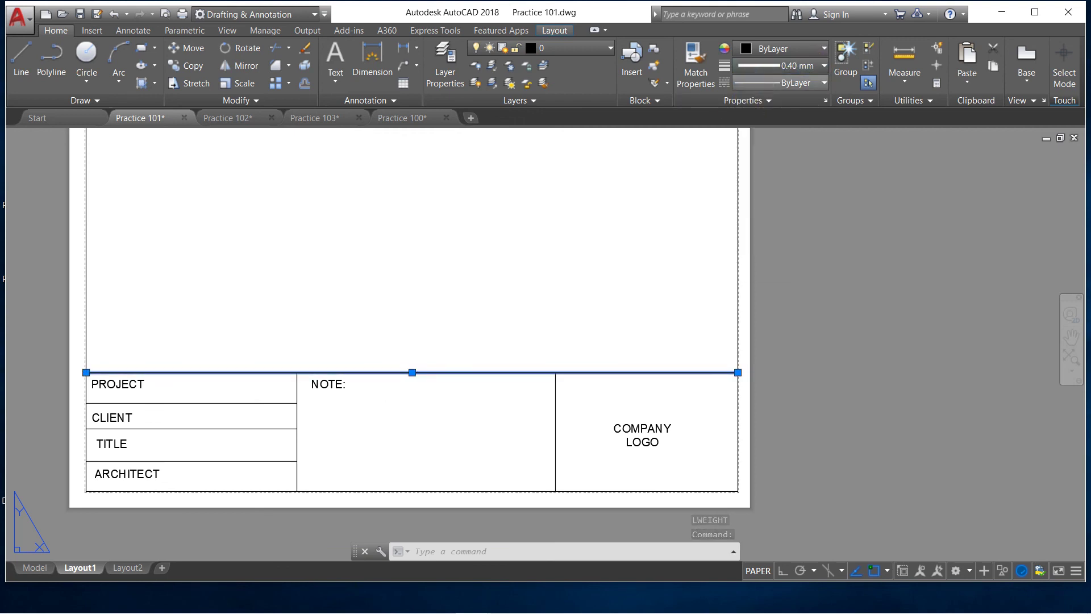
pyautogui.press('Escape')
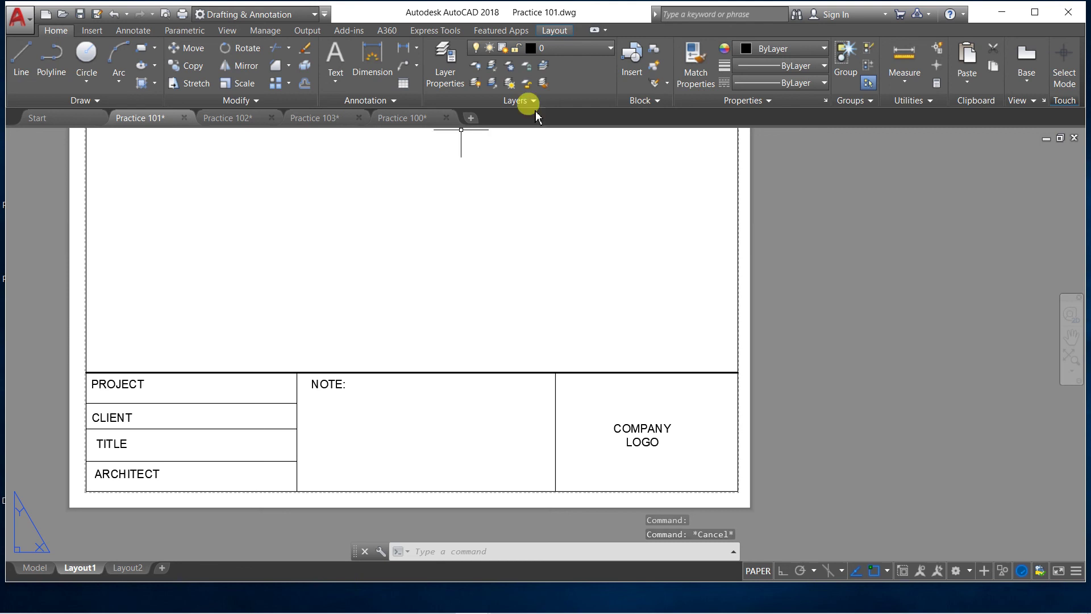
# Match the top line's 0.40 mm lineweight onto the left, right and bottom borders and a divider
pyautogui.click(694, 57)
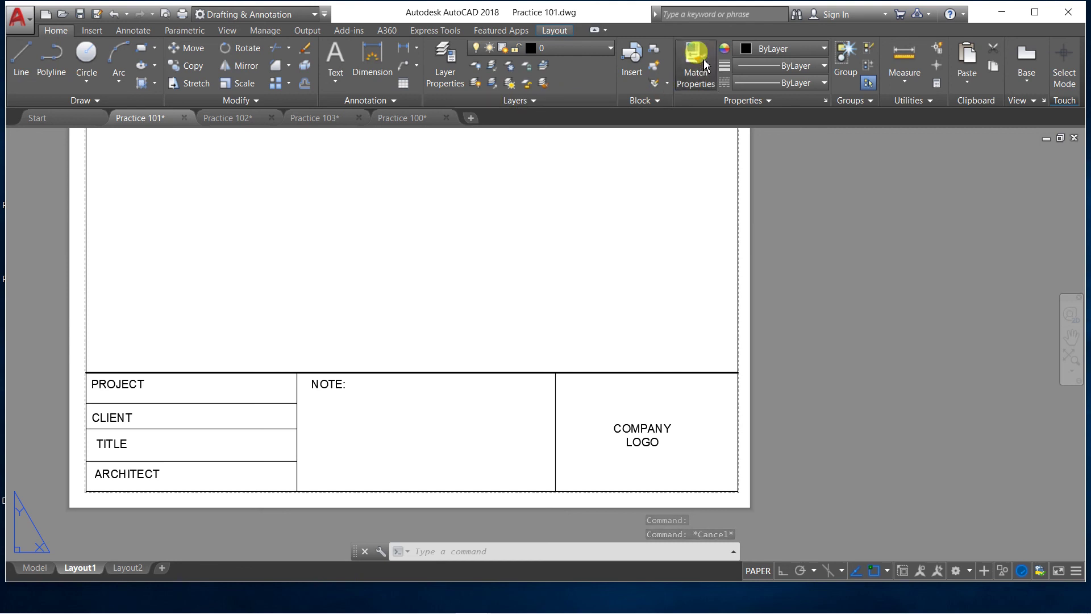
pyautogui.click(445, 370)
pyautogui.click(131, 301)
pyautogui.click(80, 279)
pyautogui.click(738, 283)
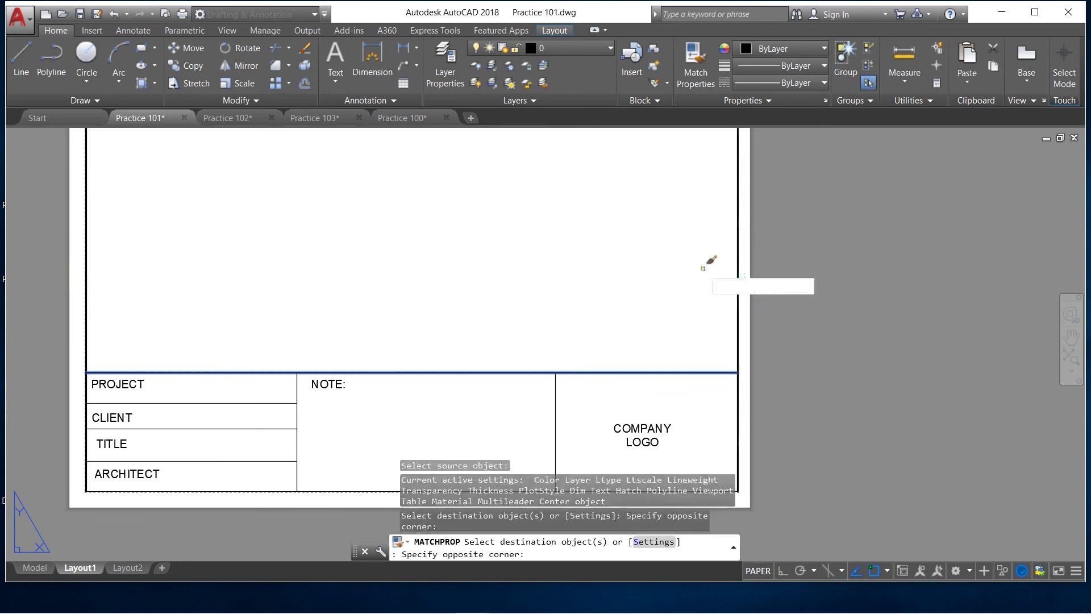
pyautogui.scroll(-2, 568, 415)
pyautogui.scroll(2, 569, 410)
pyautogui.click(490, 444)
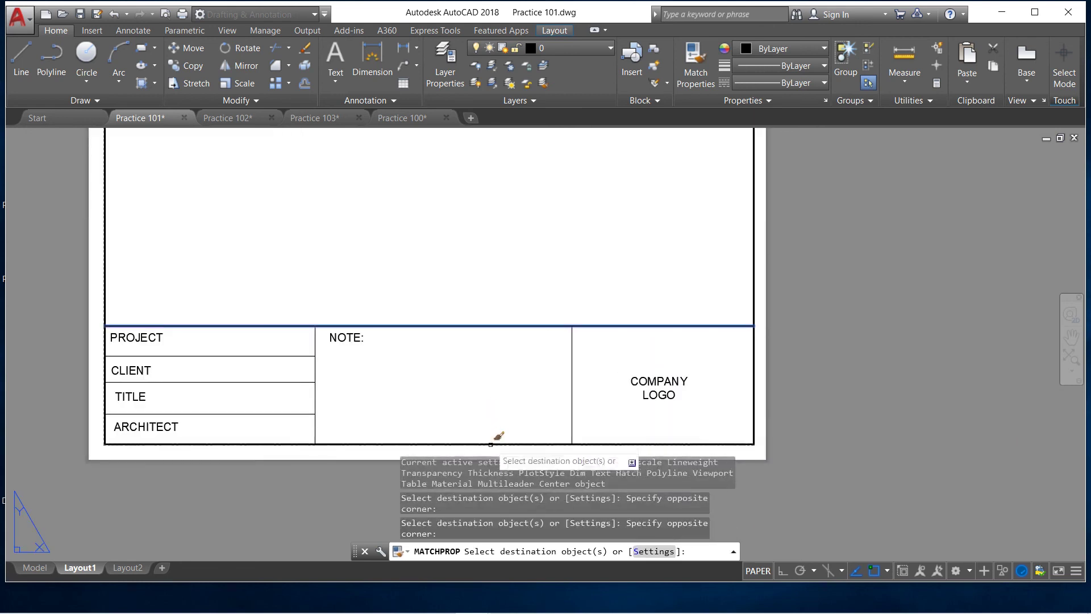
pyautogui.click(524, 396)
# Apply the 0.40 mm lineweight to the lower and left title-block cell lines, then finish matching
pyautogui.click(592, 401)
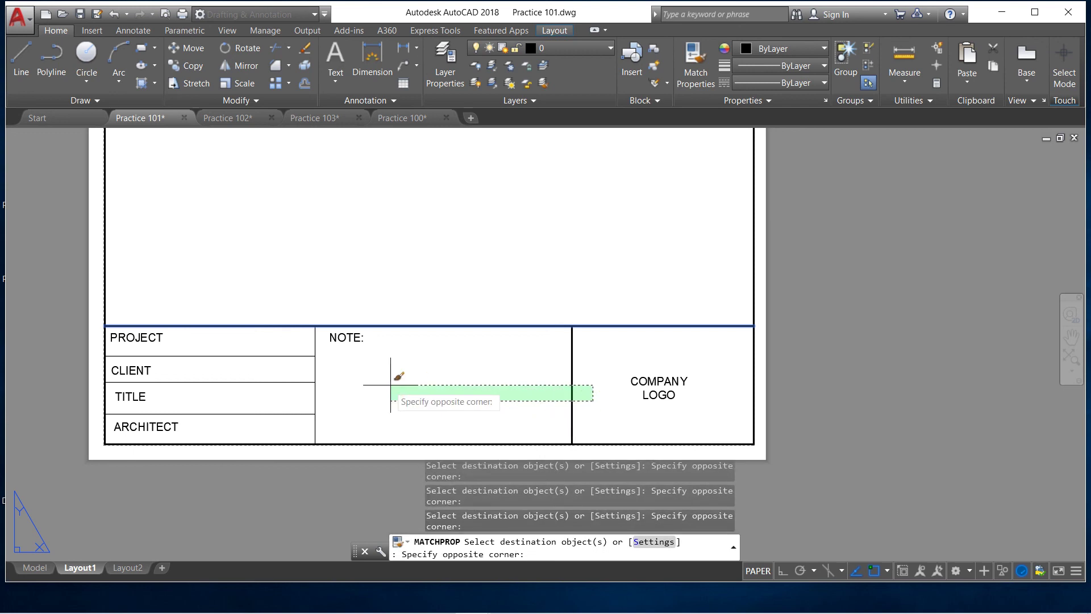
pyautogui.click(313, 383)
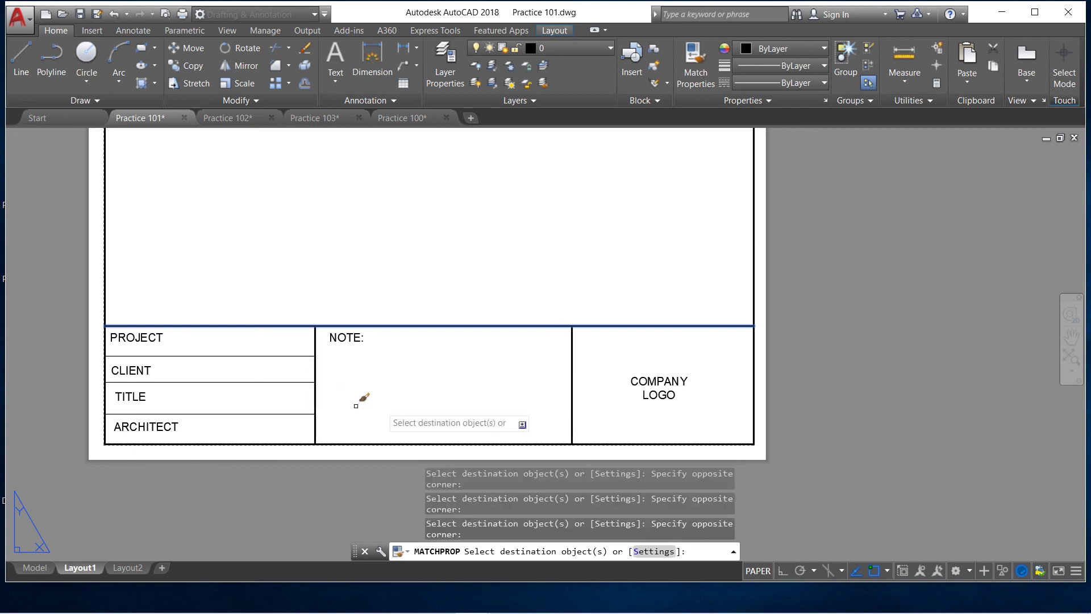
pyautogui.scroll(2, 194, 398)
pyautogui.scroll(-2, 218, 391)
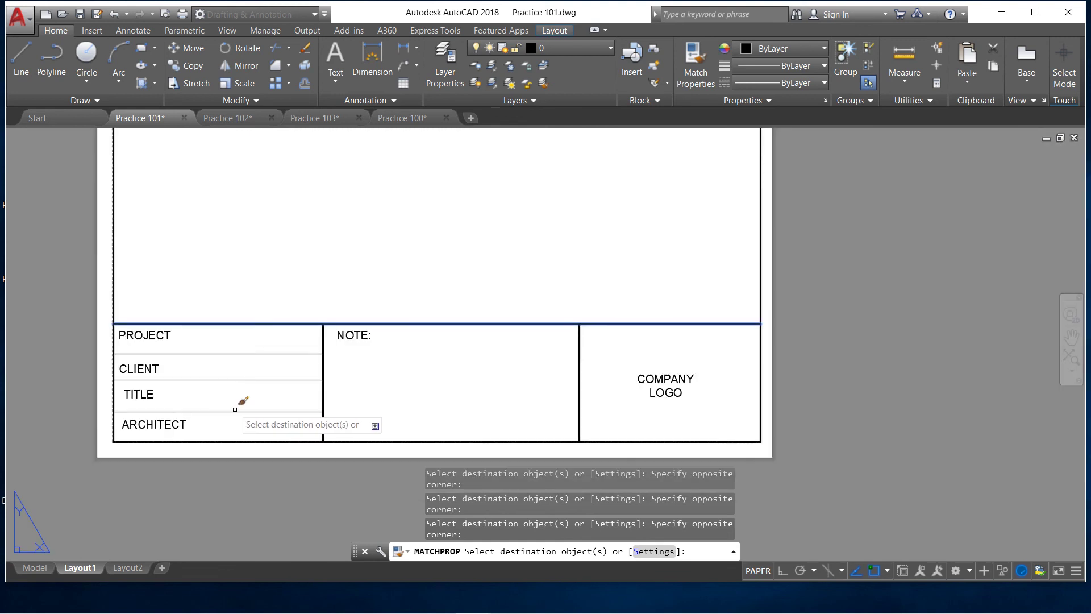
pyautogui.click(273, 429)
pyautogui.click(250, 337)
pyautogui.scroll(-2, 300, 412)
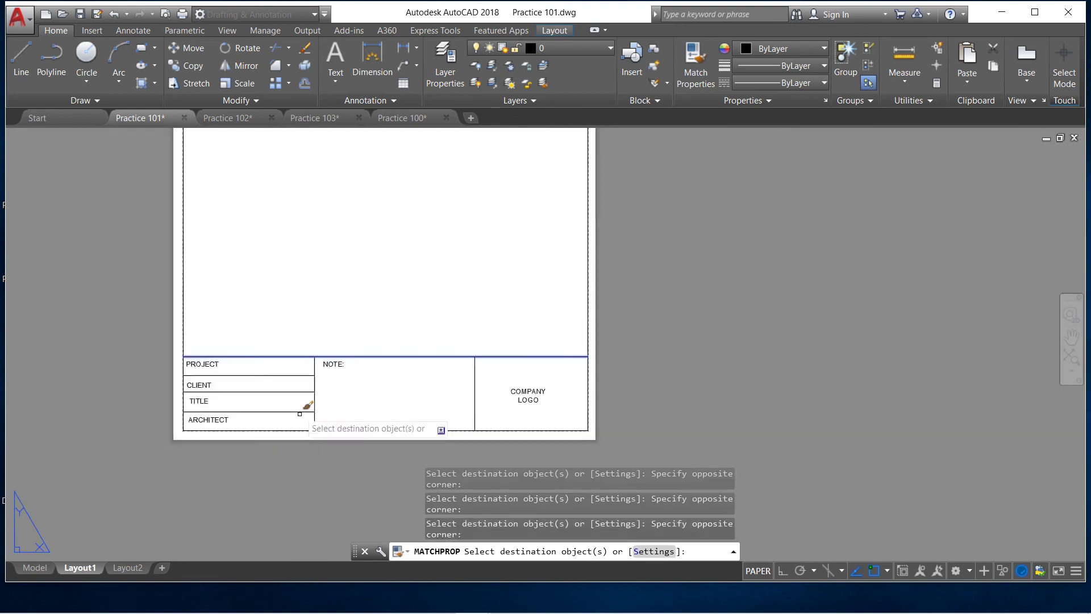
pyautogui.scroll(2, 319, 390)
pyautogui.rightClick(329, 398)
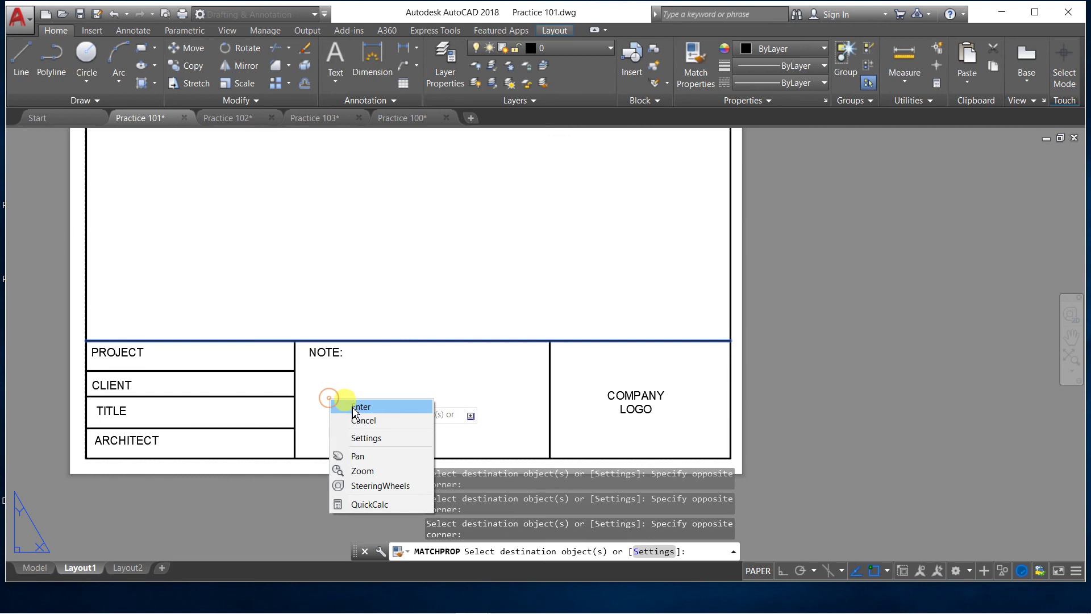
pyautogui.click(353, 407)
pyautogui.scroll(-1, 329, 402)
pyautogui.scroll(-1, 329, 402)
pyautogui.scroll(-1, 328, 402)
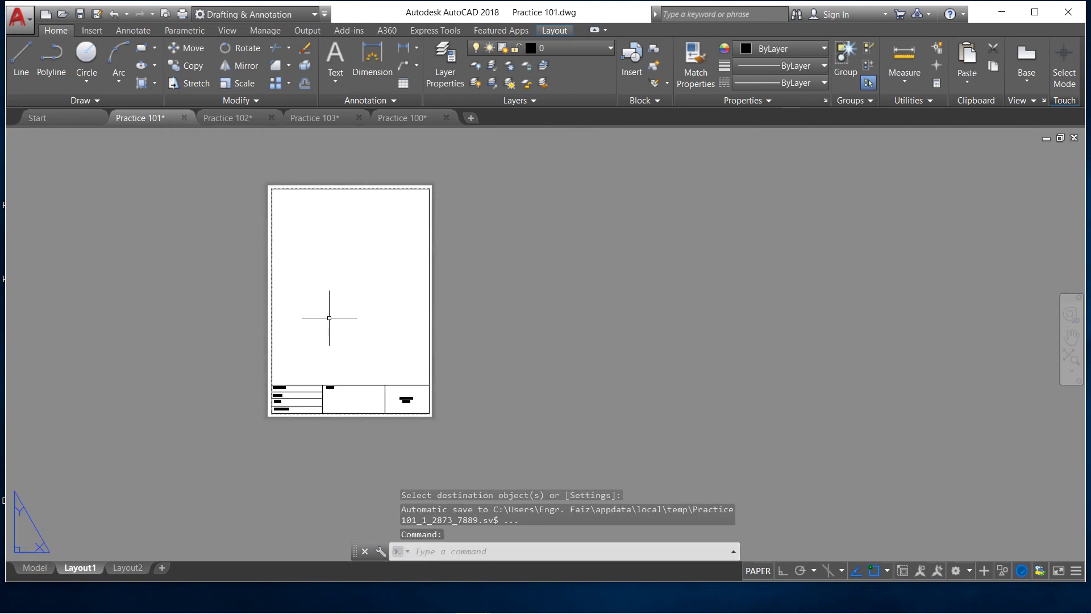
pyautogui.scroll(2, 329, 318)
pyautogui.scroll(2, 330, 375)
pyautogui.scroll(-2, 330, 375)
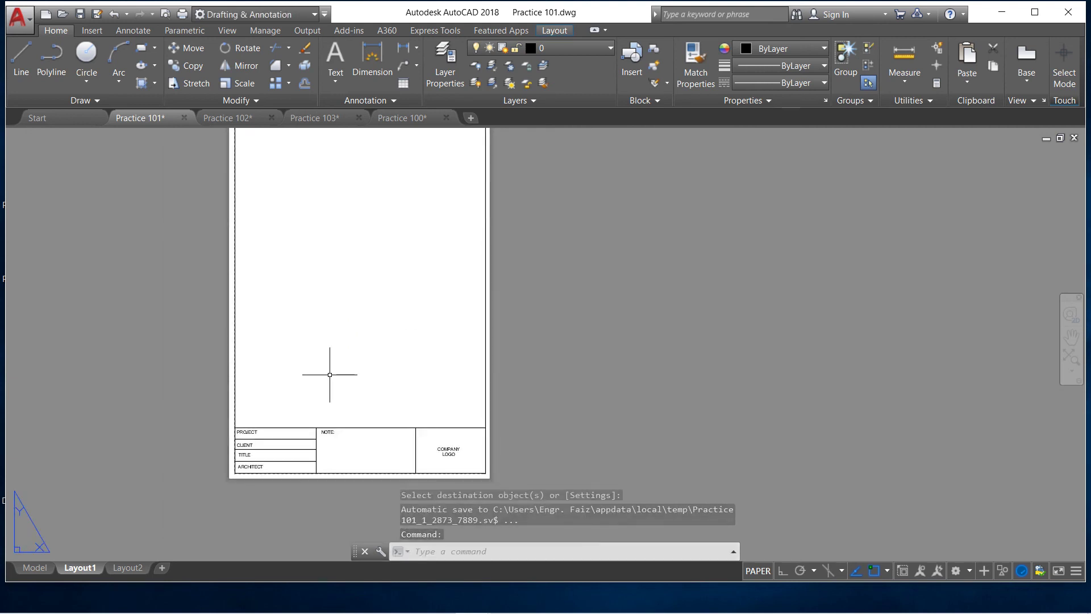
pyautogui.scroll(2, 323, 427)
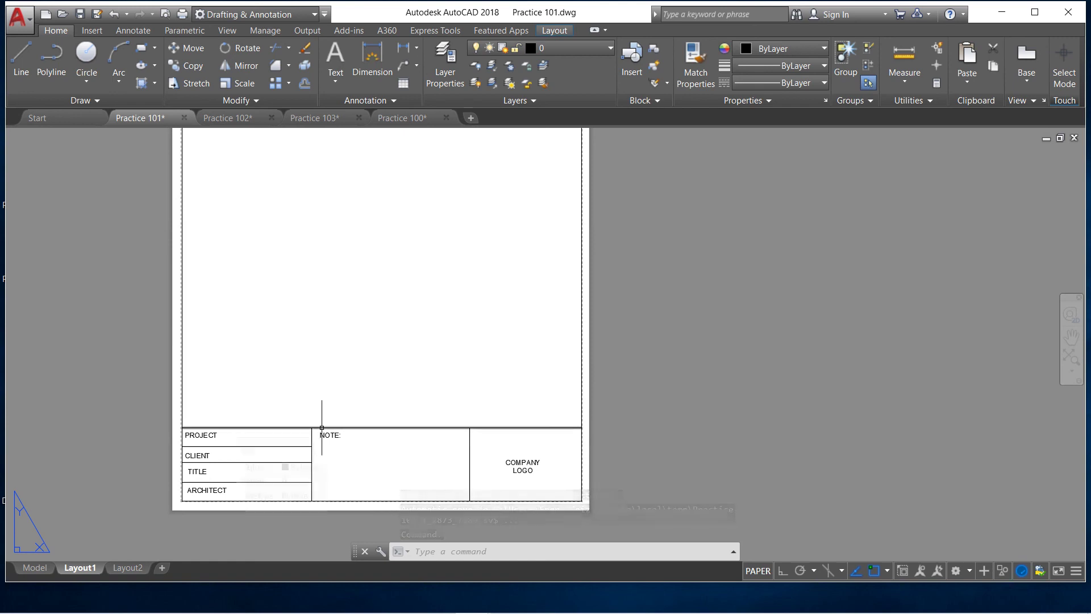
pyautogui.scroll(1, 312, 472)
pyautogui.scroll(-1, 315, 476)
pyautogui.scroll(-2, 311, 432)
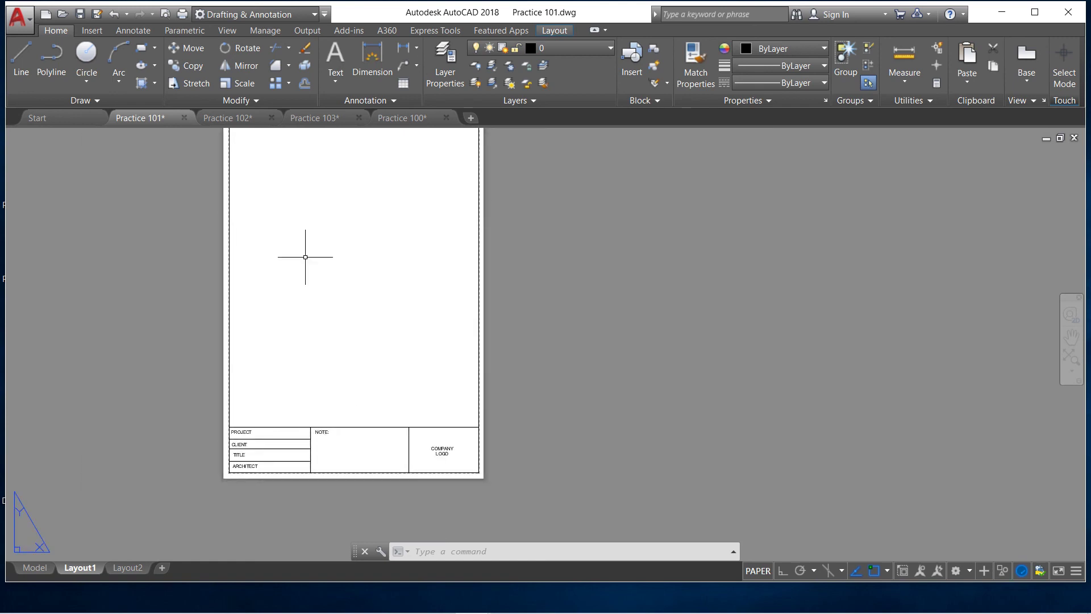
pyautogui.scroll(-2, 307, 272)
pyautogui.scroll(2, 308, 245)
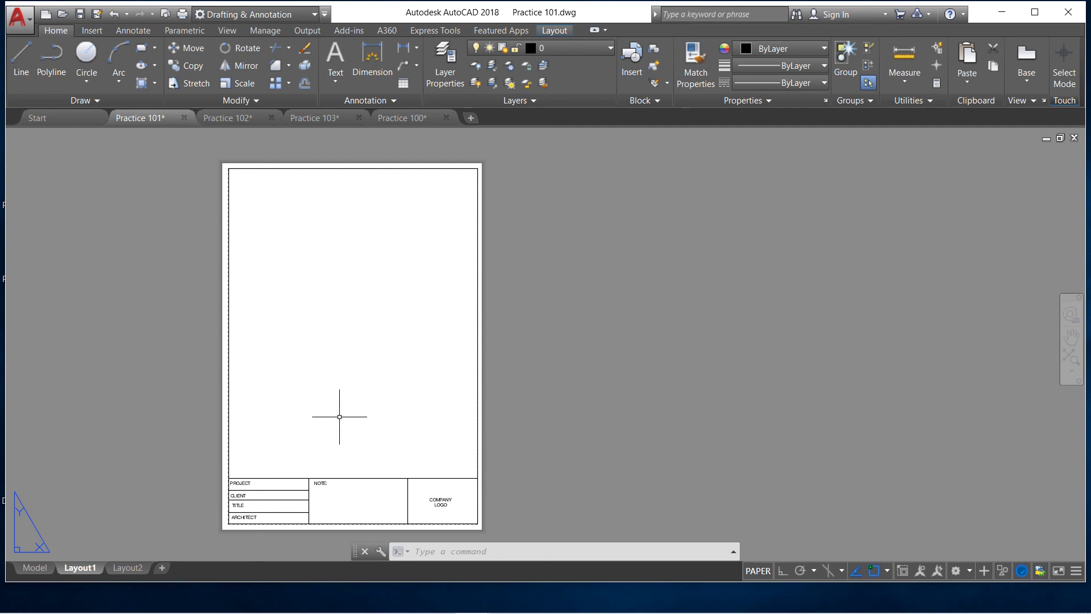
pyautogui.scroll(2, 332, 400)
pyautogui.scroll(-4, 307, 386)
pyautogui.scroll(2, 298, 409)
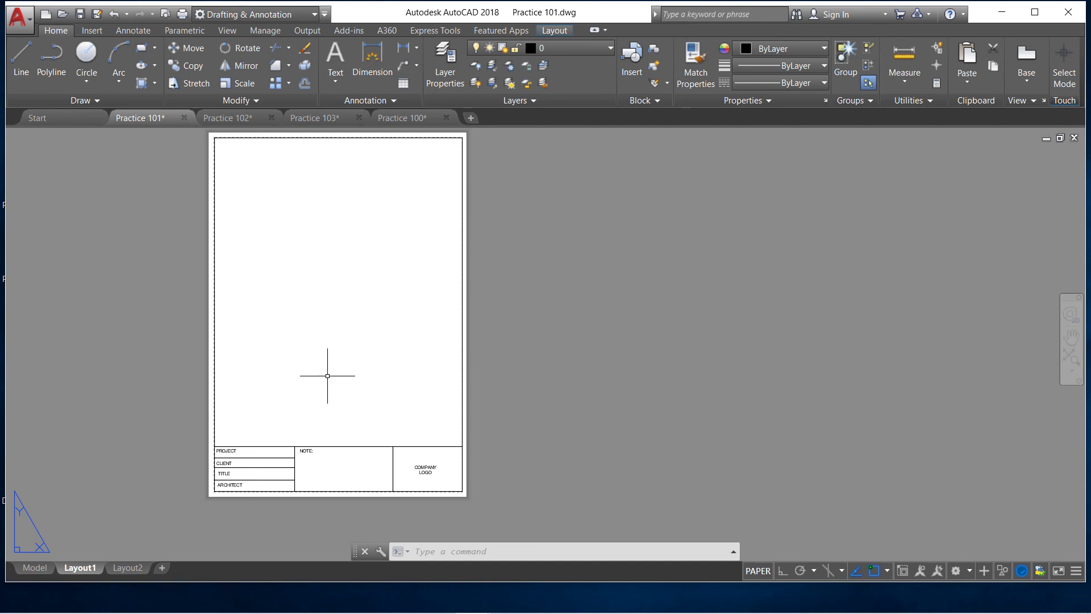
pyautogui.scroll(-2, 316, 393)
pyautogui.scroll(2, 319, 381)
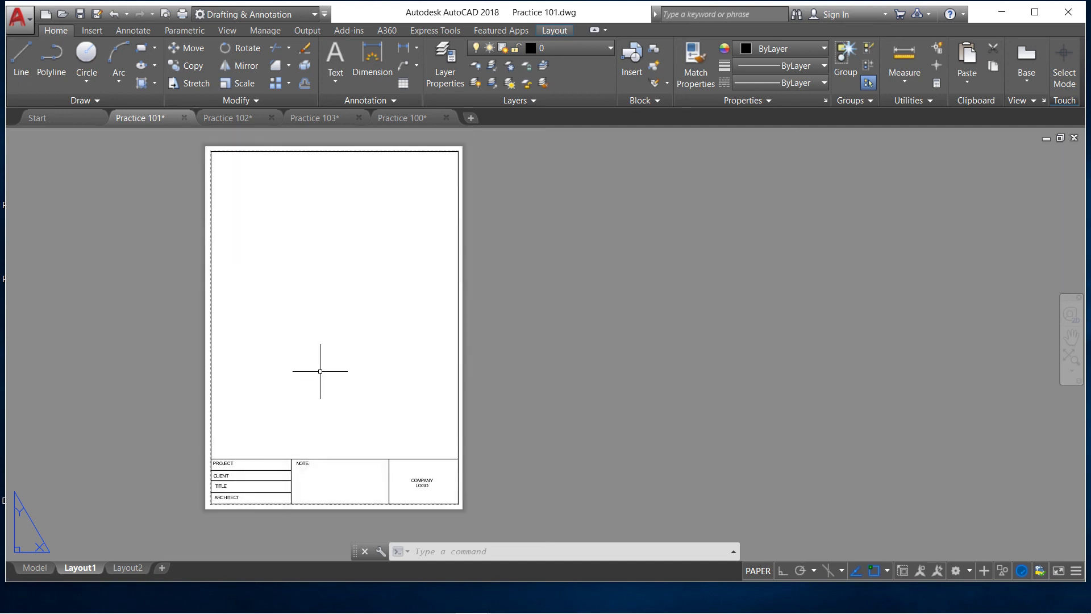